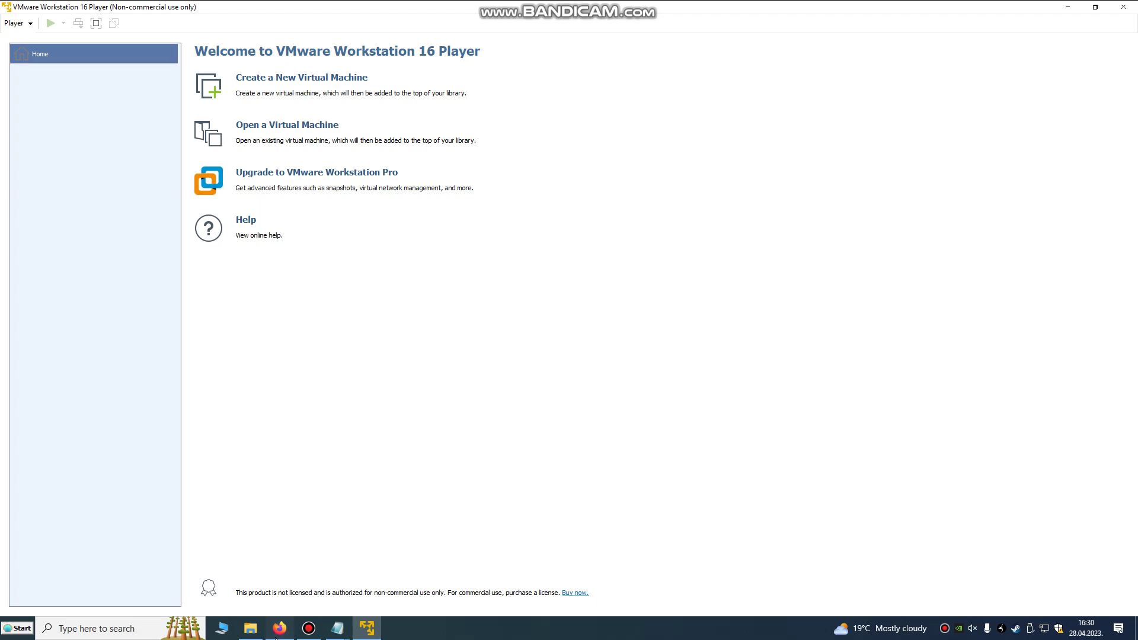
Step: Review the iBoysoft macOS Ventura guide, then view the VMware Workstation Player download page
click(273, 637)
scroll(456, 335, up, 10)
scroll(456, 335, up, 10)
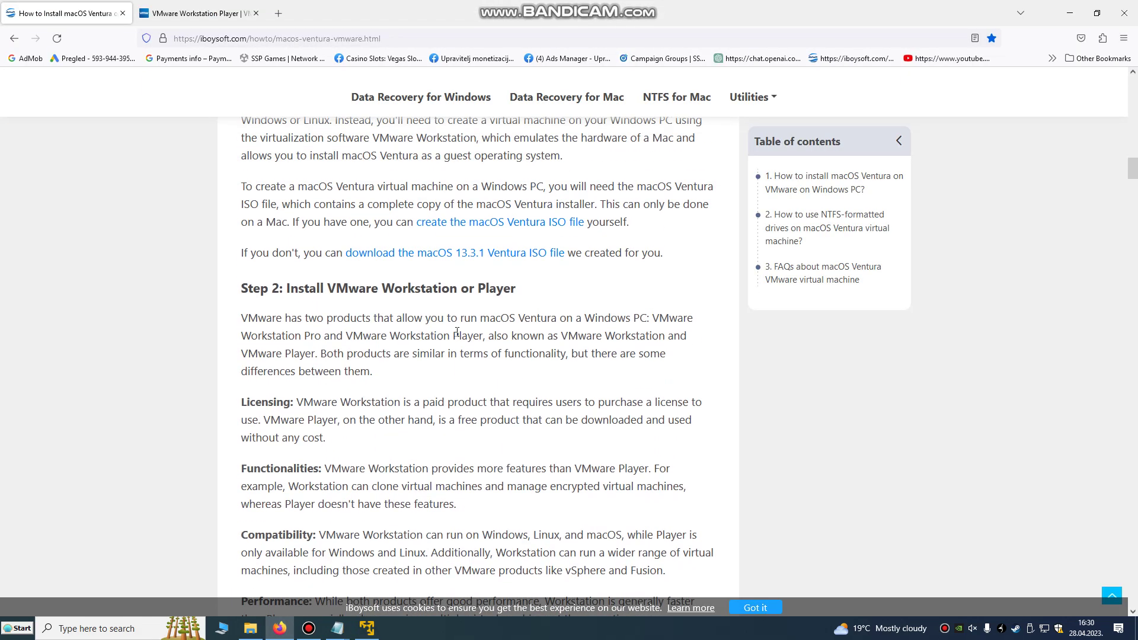
scroll(453, 360, up, 3)
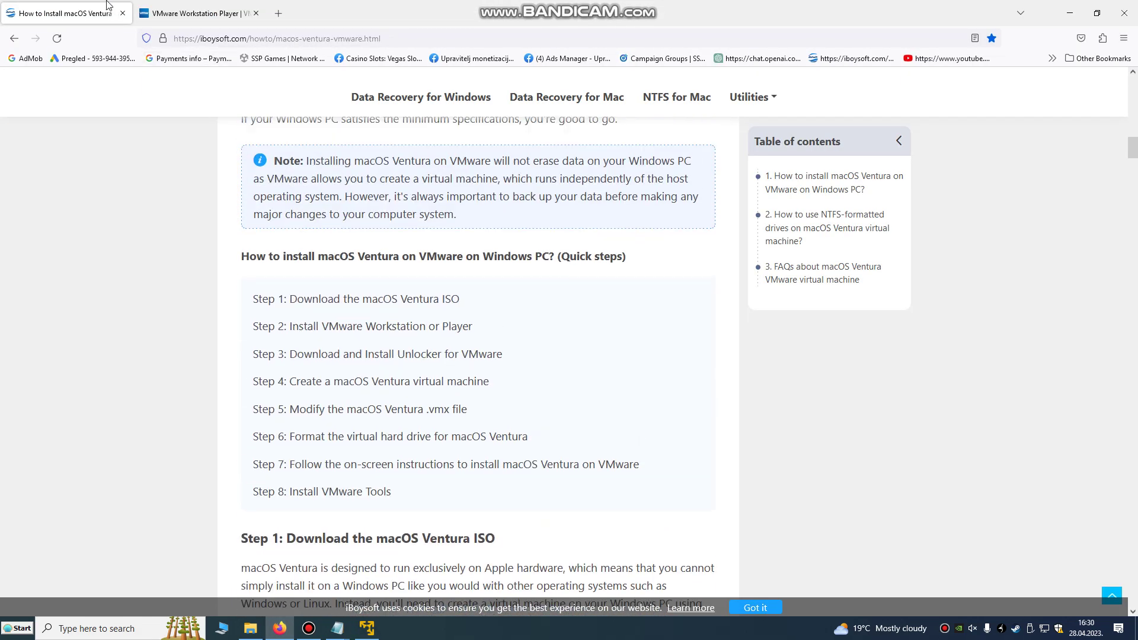
click(208, 18)
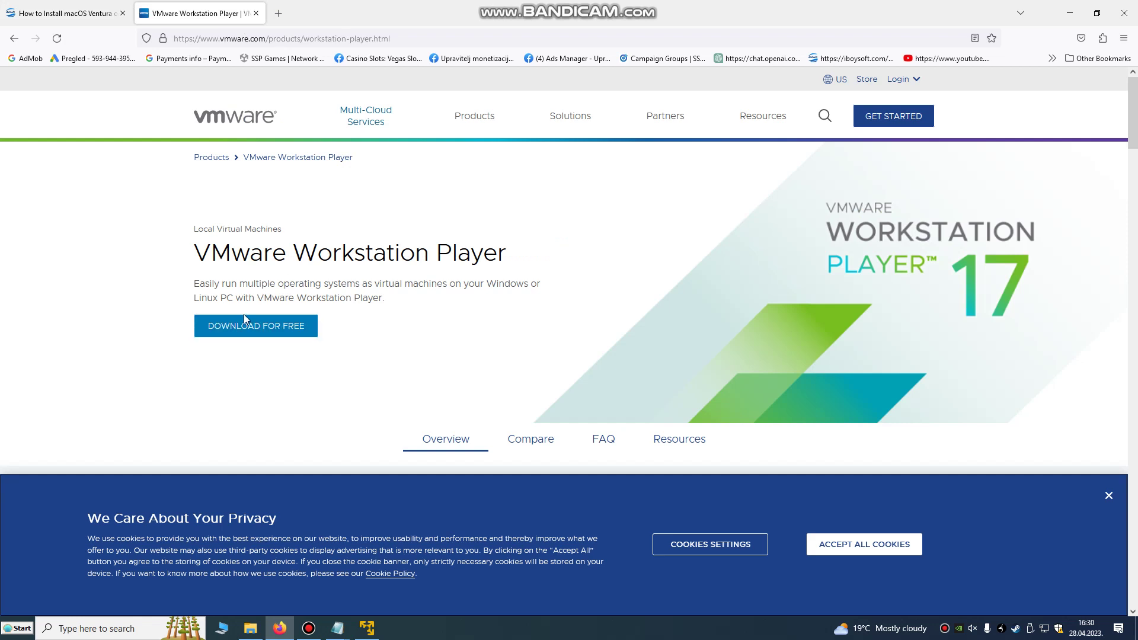
Step: Close the running VMware Workstation 16 Player and open File Explorer
click(367, 629)
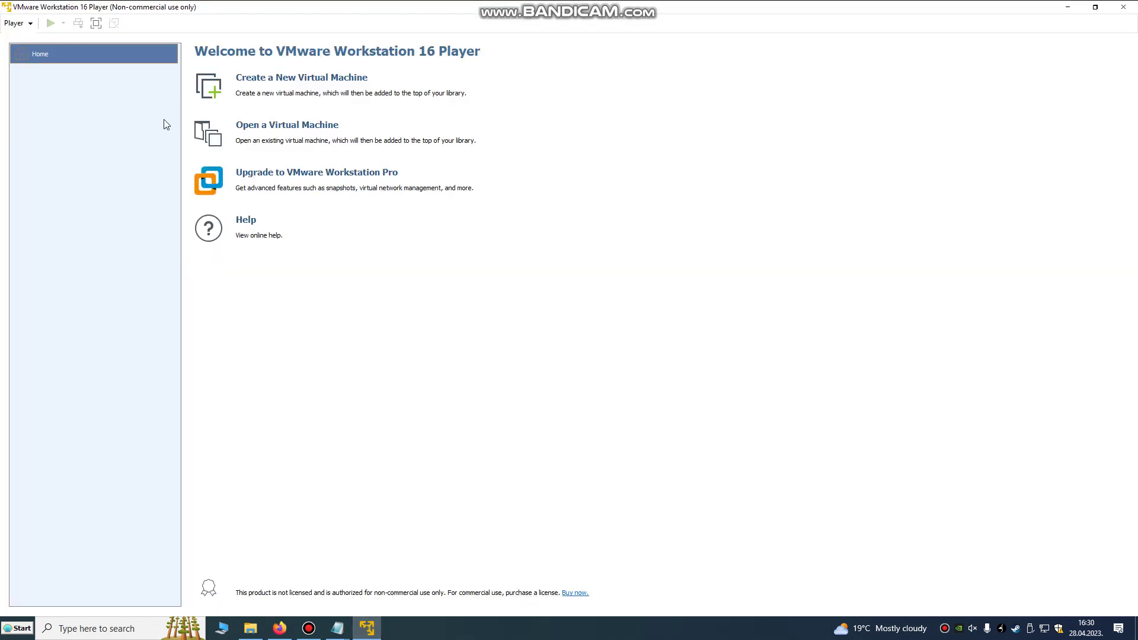
click(1119, 10)
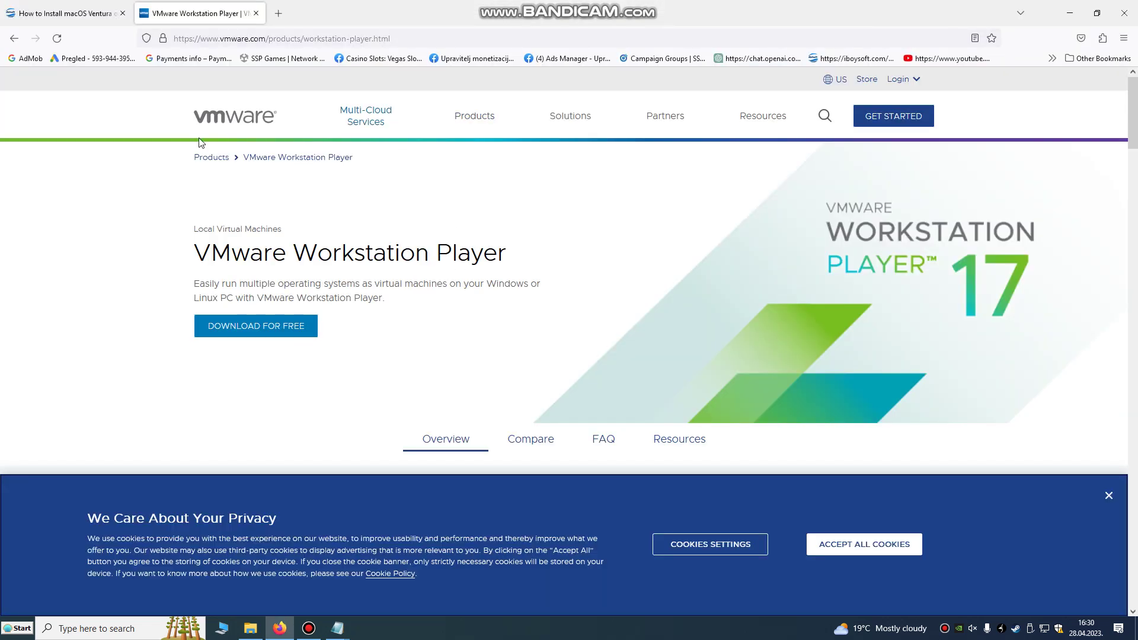
click(250, 629)
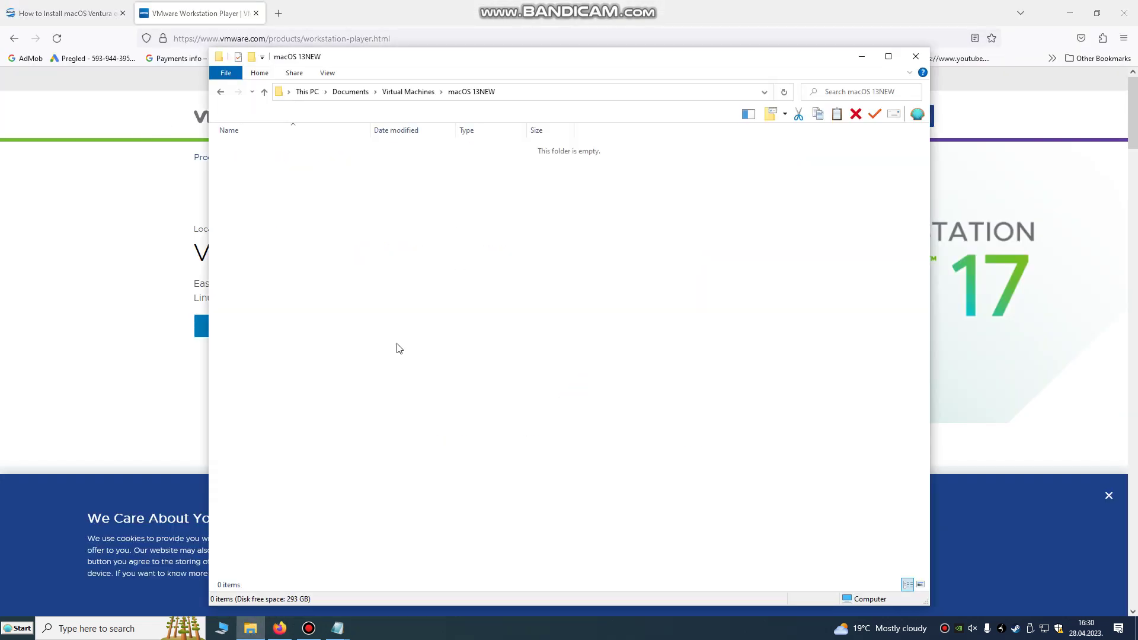
Step: Browse to D:\VMWarePlayerFull, select the VMware Player installer, and return to the Ventura guide
click(306, 92)
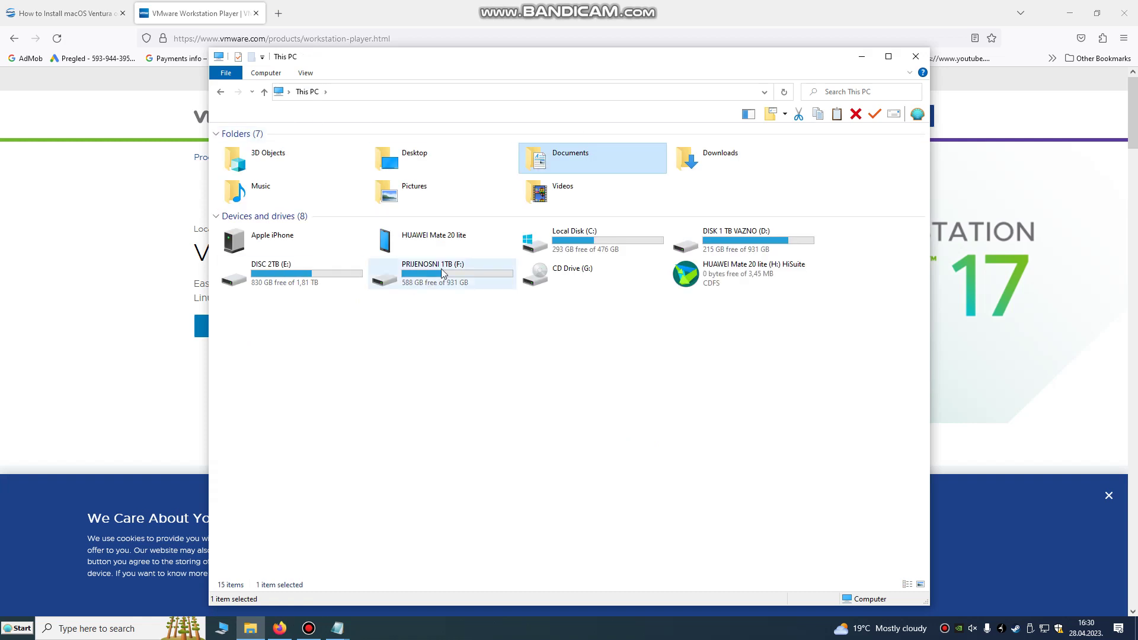
double_click(717, 245)
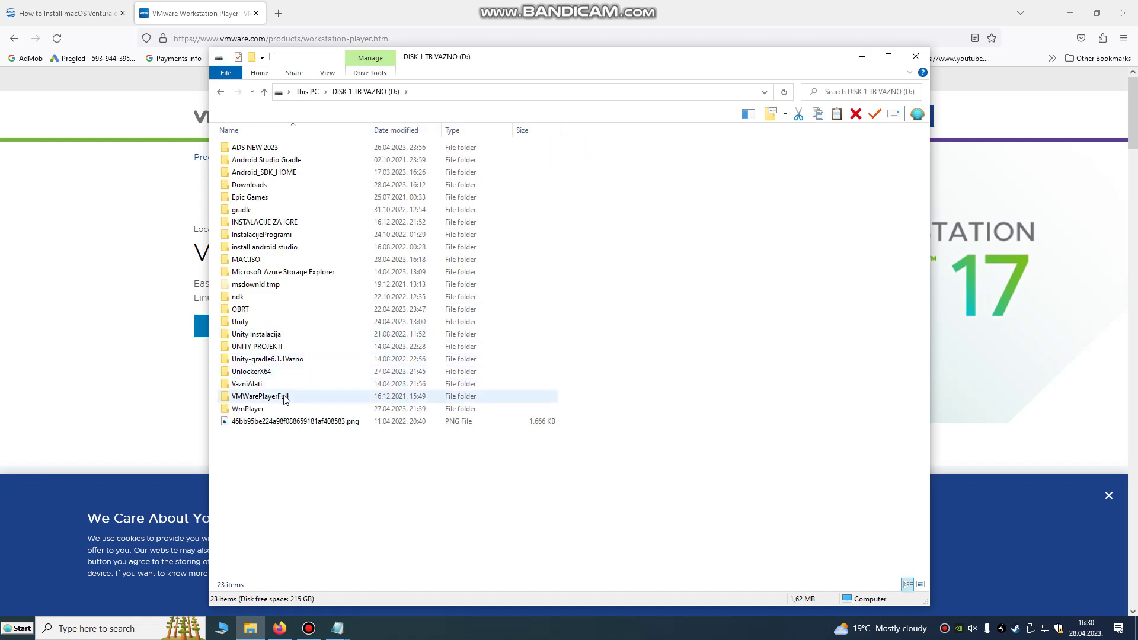
double_click(282, 397)
click(236, 149)
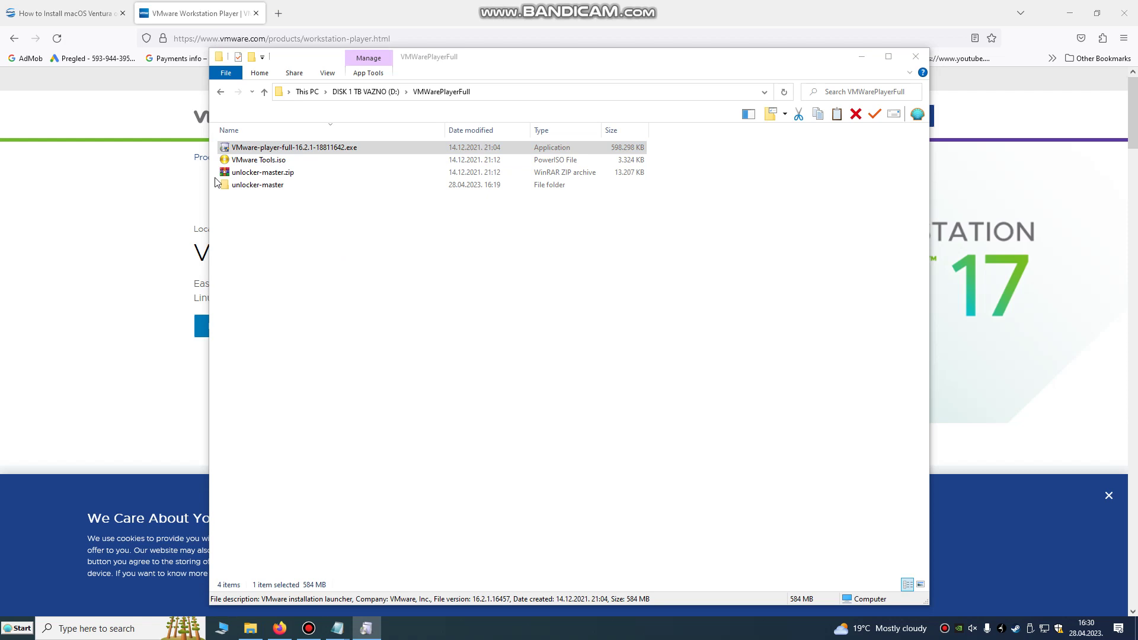
click(46, 5)
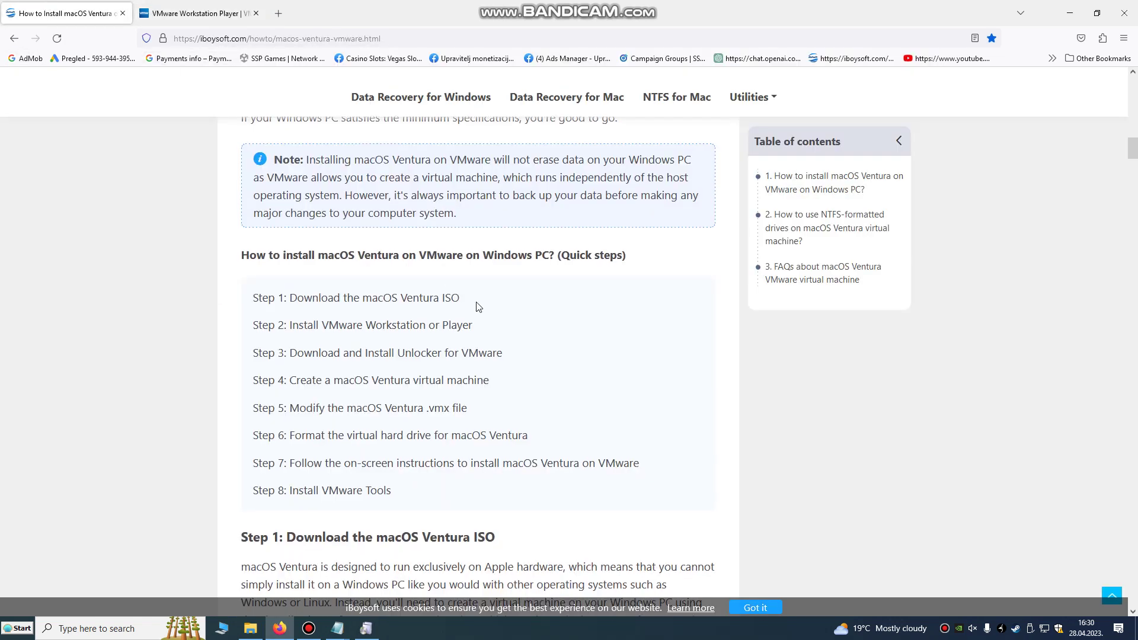
Step: Highlight the Ventura ISO wording in Step 1 and advance Player setup to change, repair or remove
drag(379, 243, 513, 238)
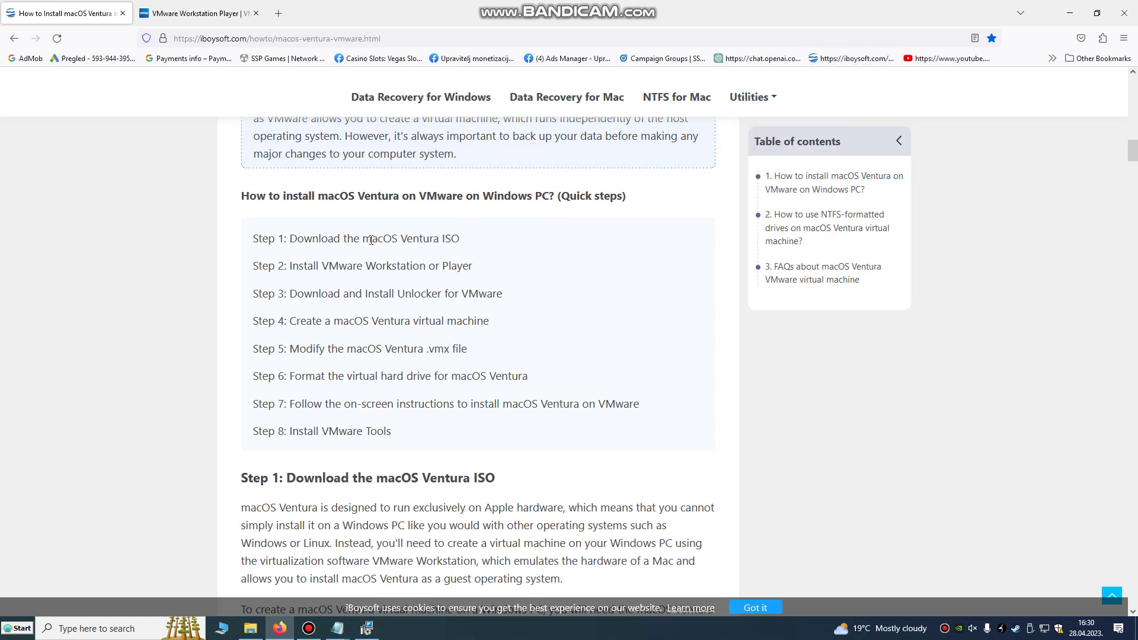
click(198, 6)
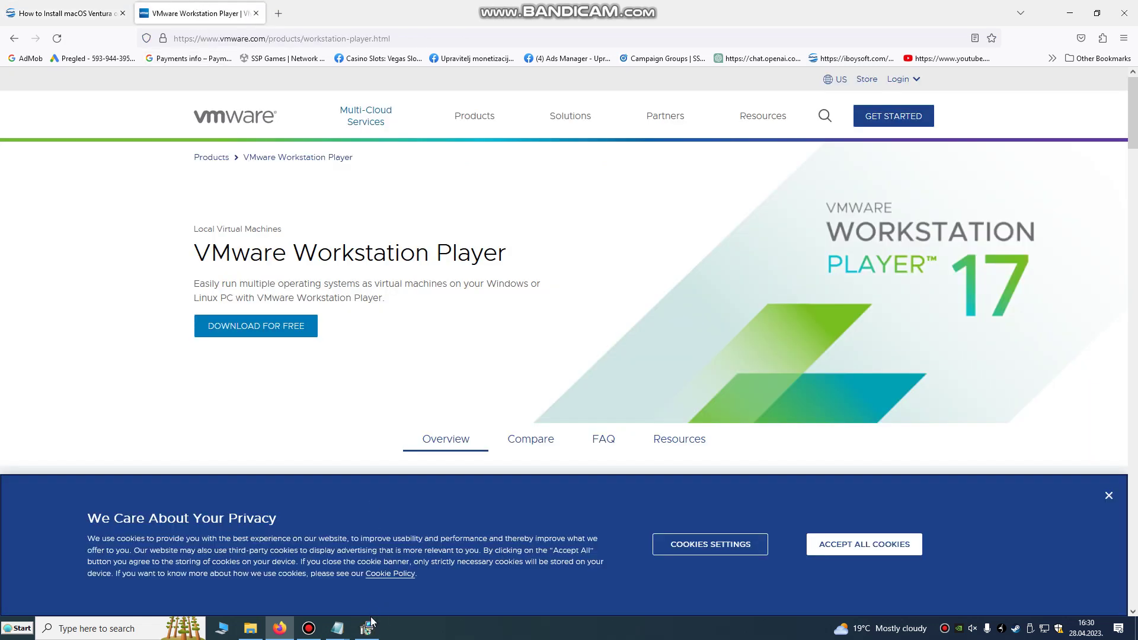
click(630, 407)
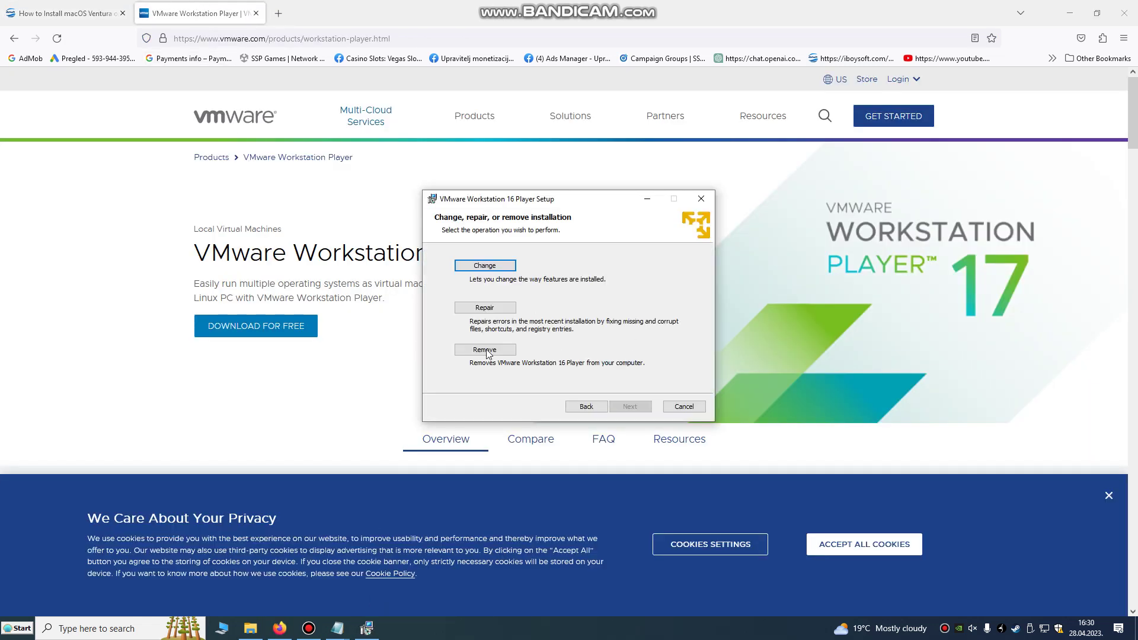
Step: Cancel and exit the Player setup, returning to the guide and the VMWarePlayerFull folder
click(709, 200)
click(552, 336)
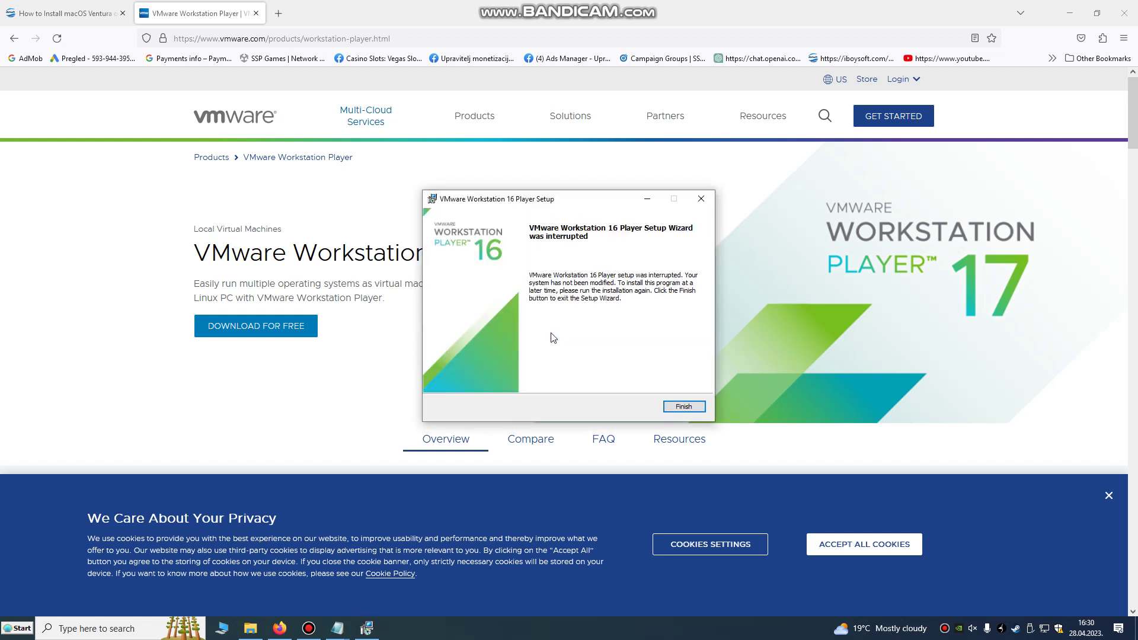
click(683, 406)
click(33, 13)
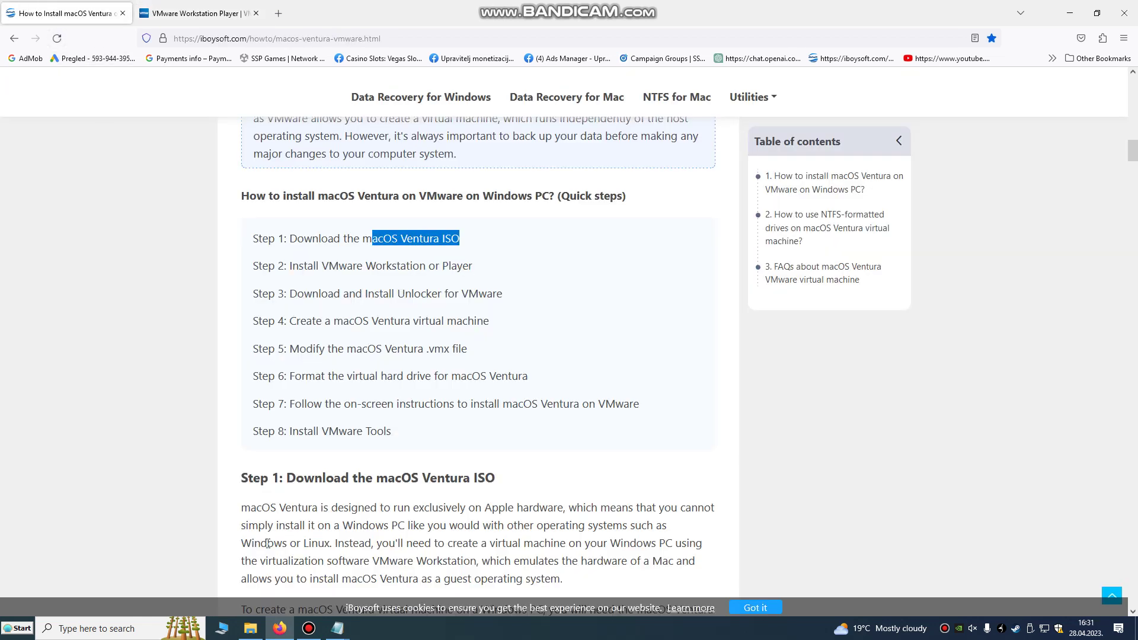
click(257, 633)
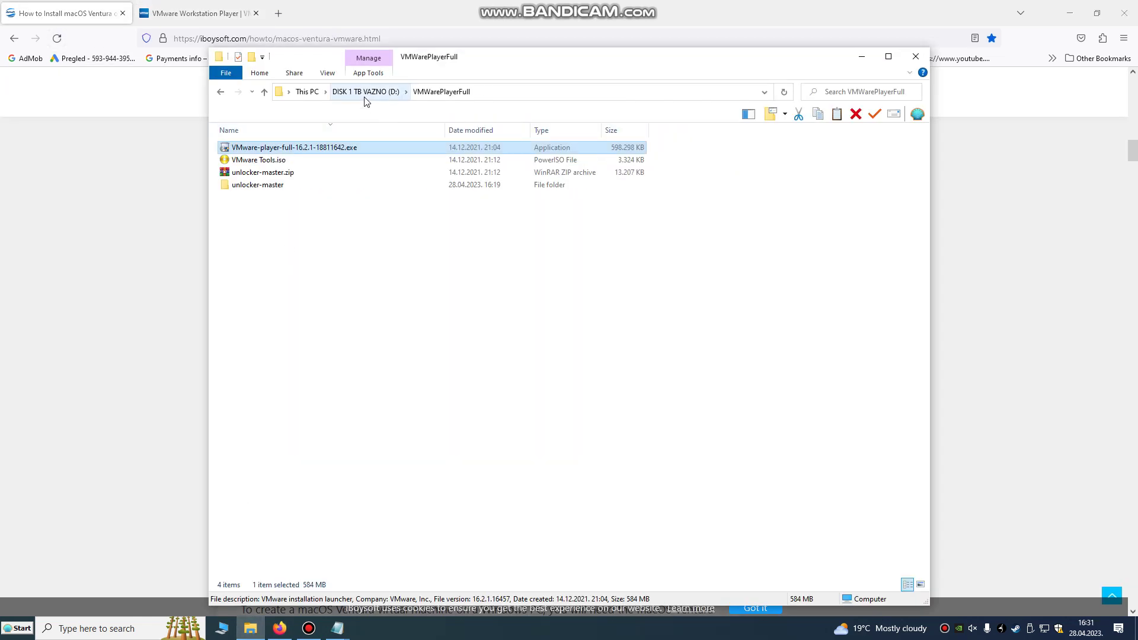
Step: Run unlocker-master's win-install.cmd as administrator, then go back to VMWarePlayerFull
double_click(280, 189)
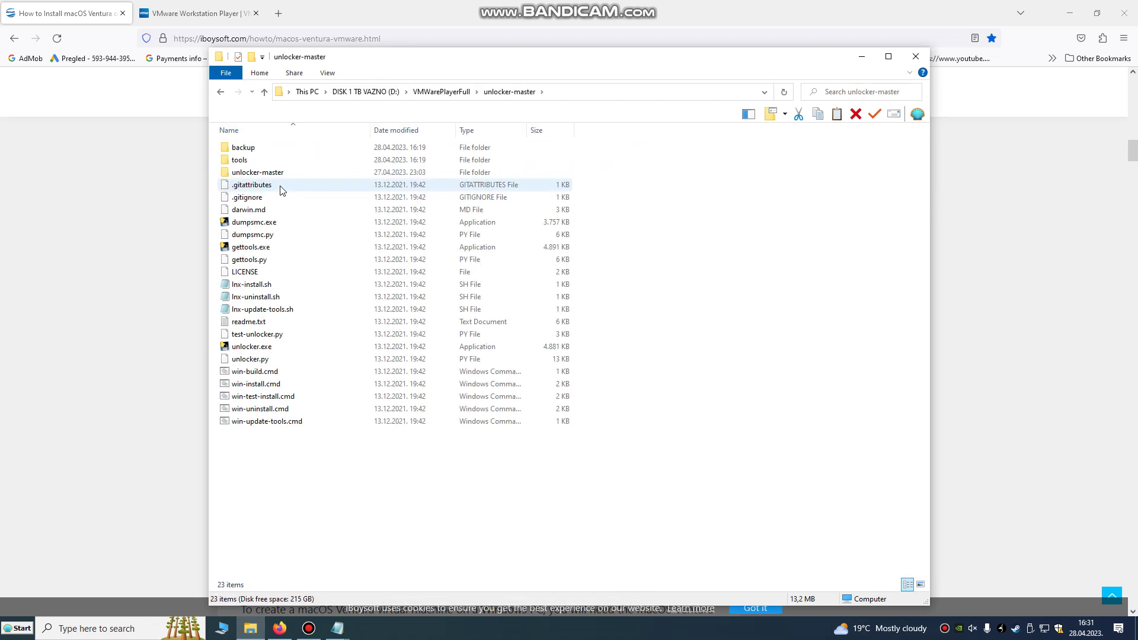
click(245, 386)
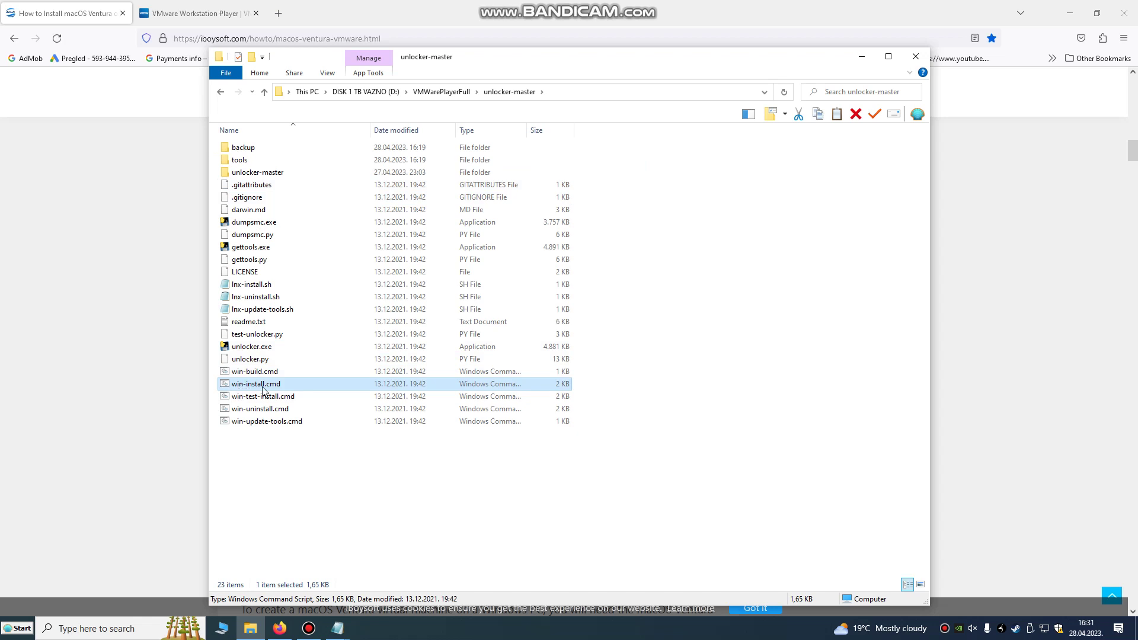
right_click(240, 386)
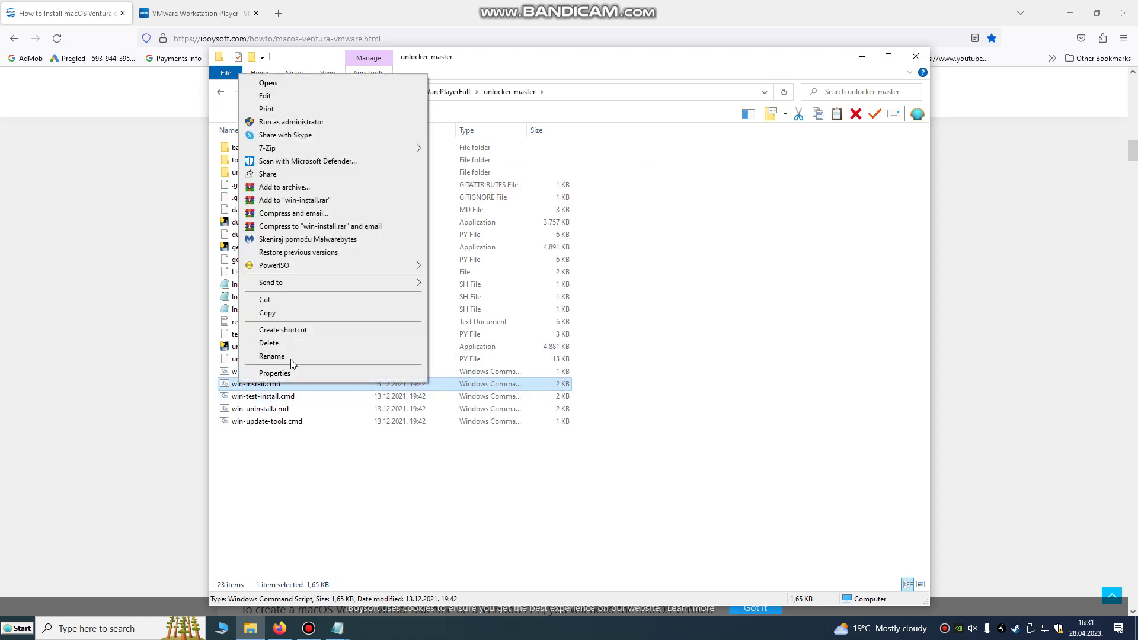
click(275, 123)
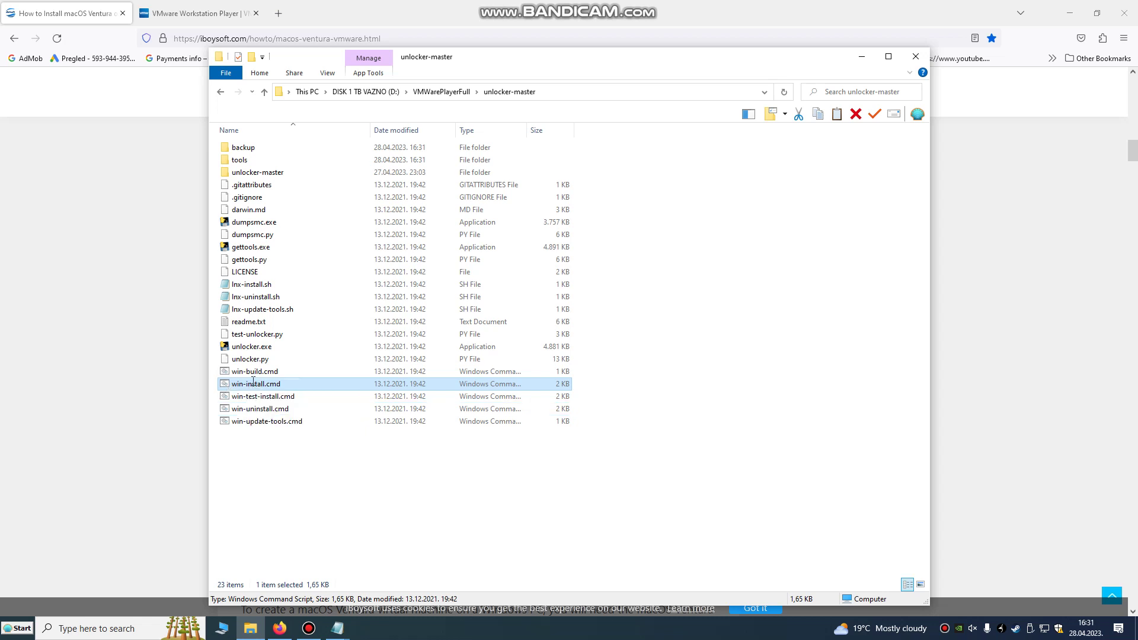
click(253, 382)
key(Escape)
click(444, 92)
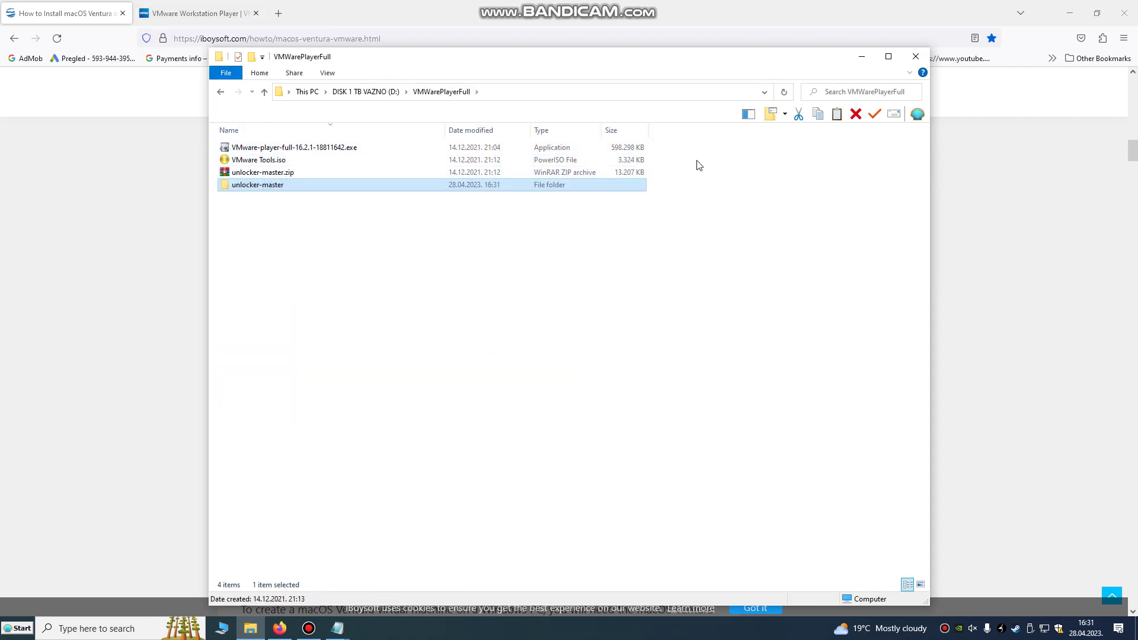
Step: Close File Explorer, read the guide down to Step 4, and restore Firefox down
click(916, 58)
scroll(492, 322, down, 9)
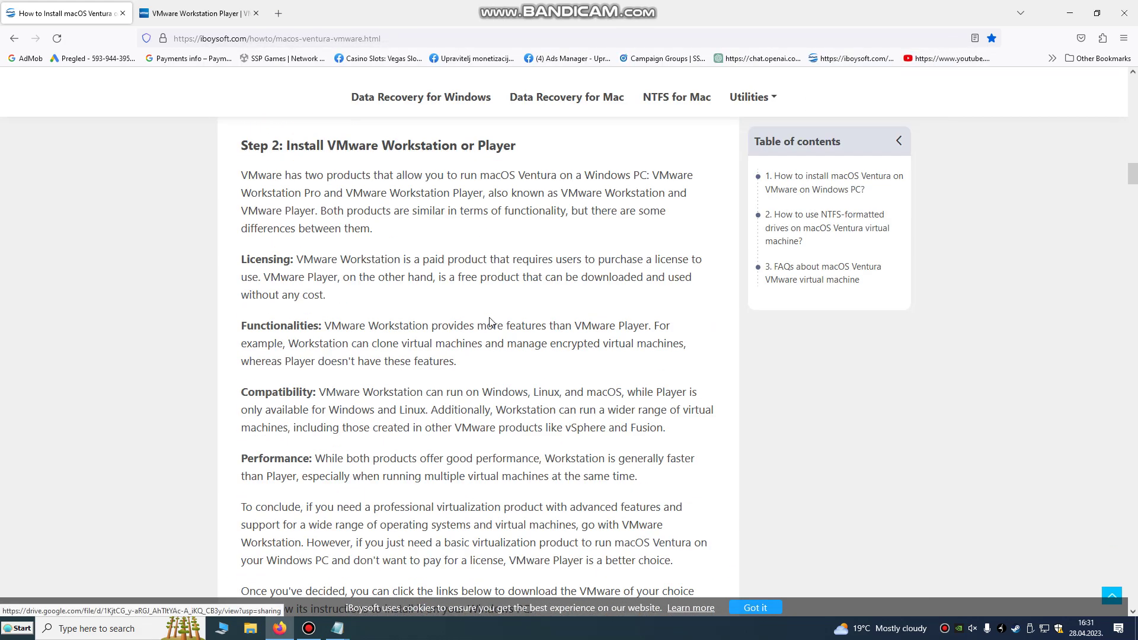
scroll(490, 322, down, 6)
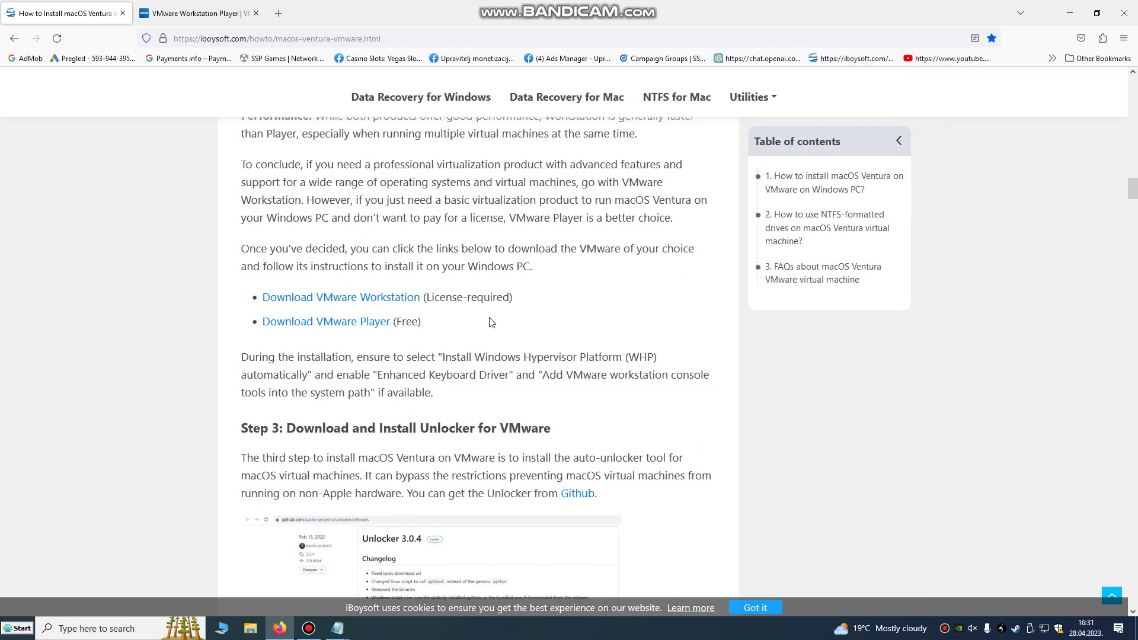
scroll(489, 322, down, 10)
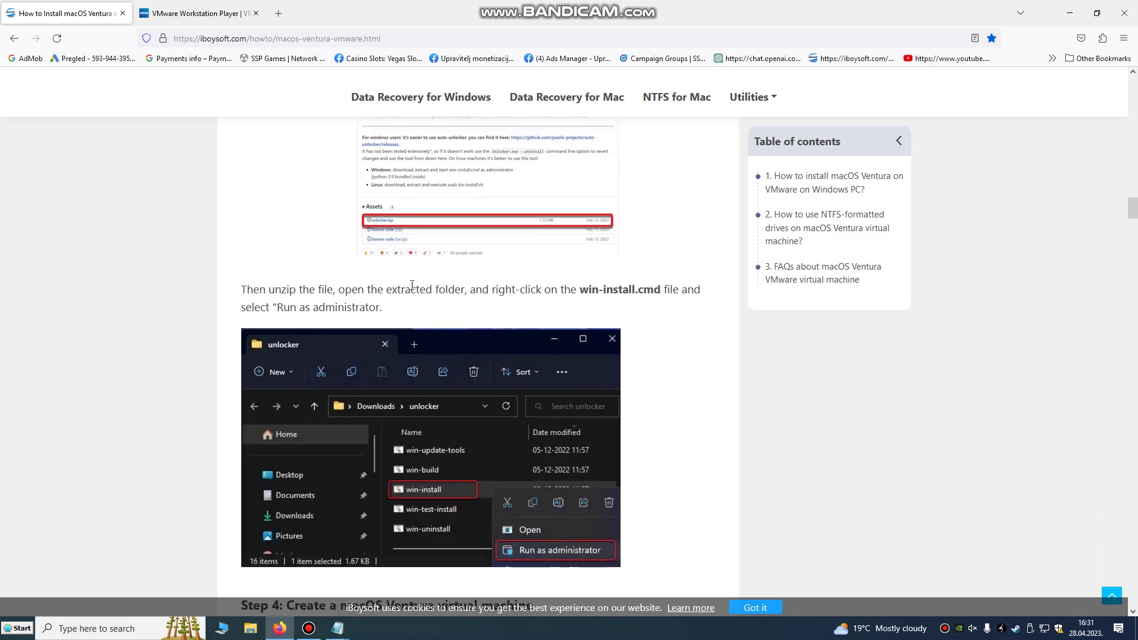
scroll(412, 286, down, 7)
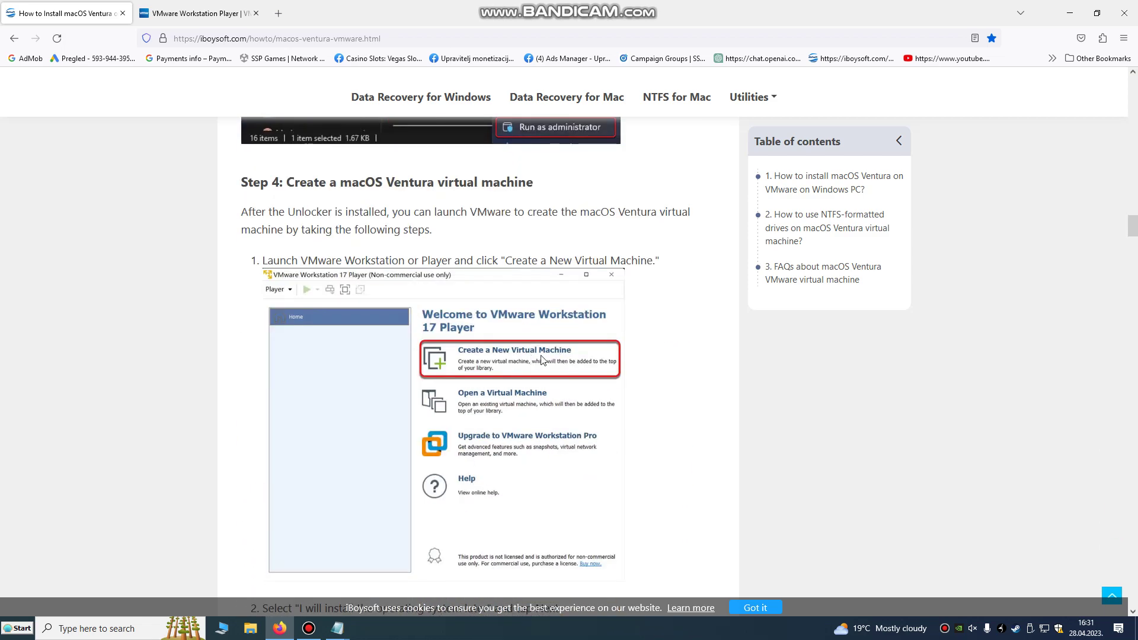
key(super+Down)
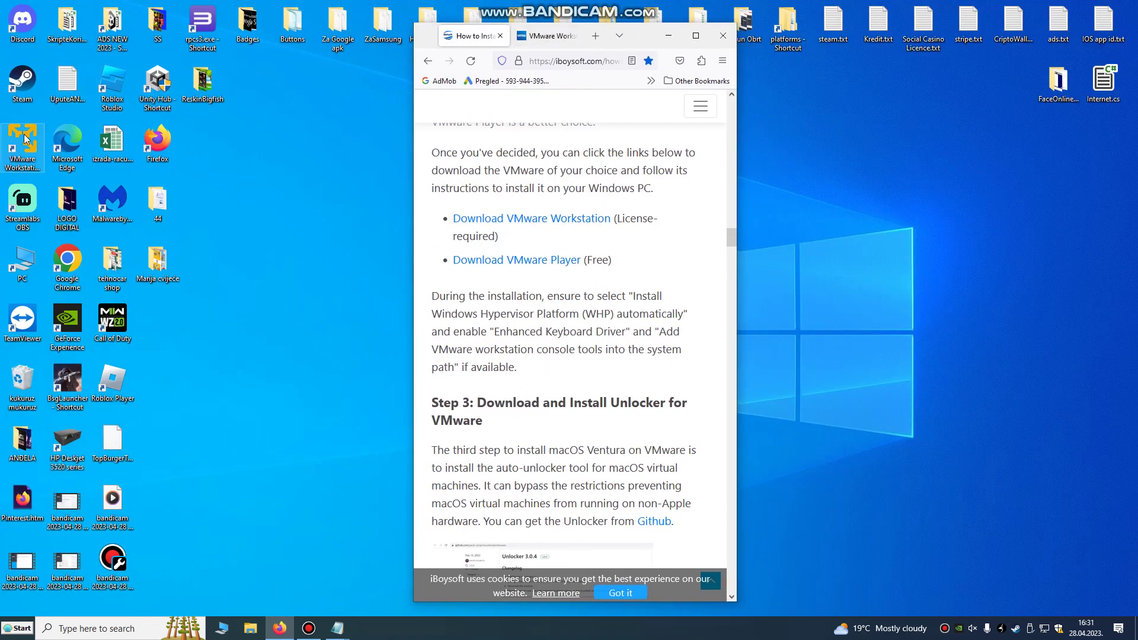
Step: Launch VMware Workstation 16 Player as administrator from the desktop shortcut and maximise it
right_click(24, 138)
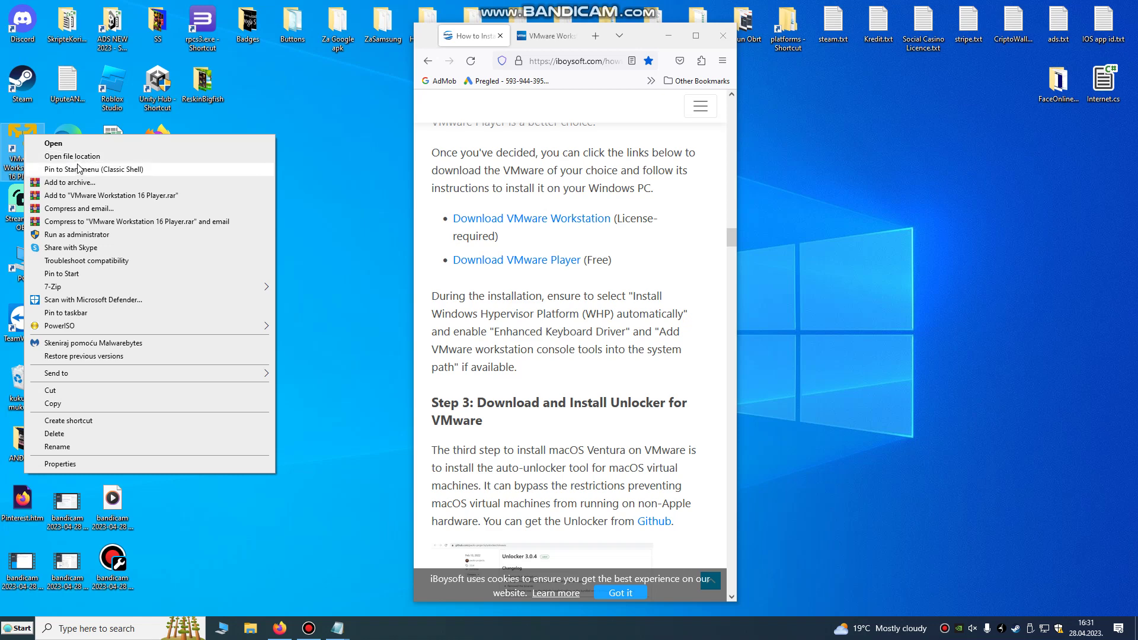
click(80, 235)
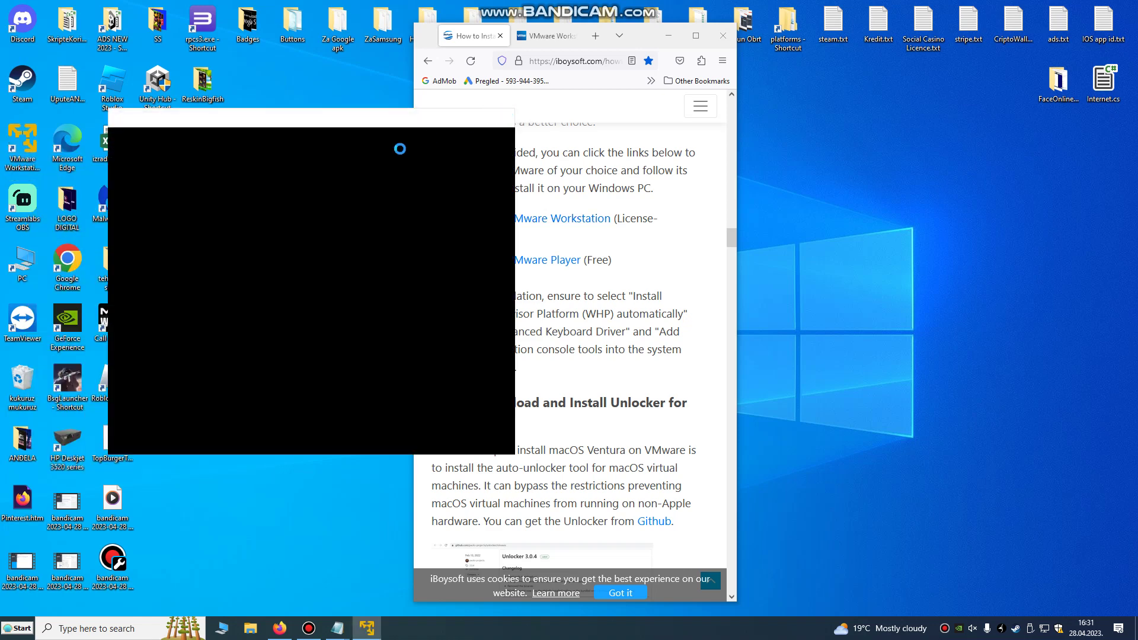
click(488, 115)
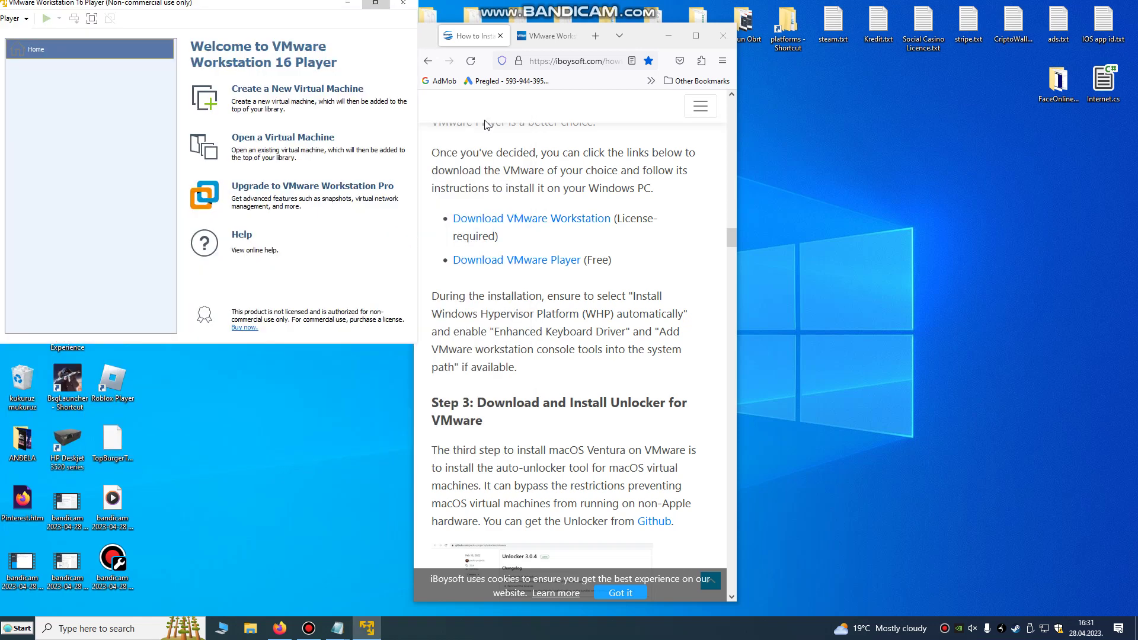
Step: Start a new virtual machine installing from D:\MAC.ISO\Ventura.iso and continue to guest OS selection
click(240, 93)
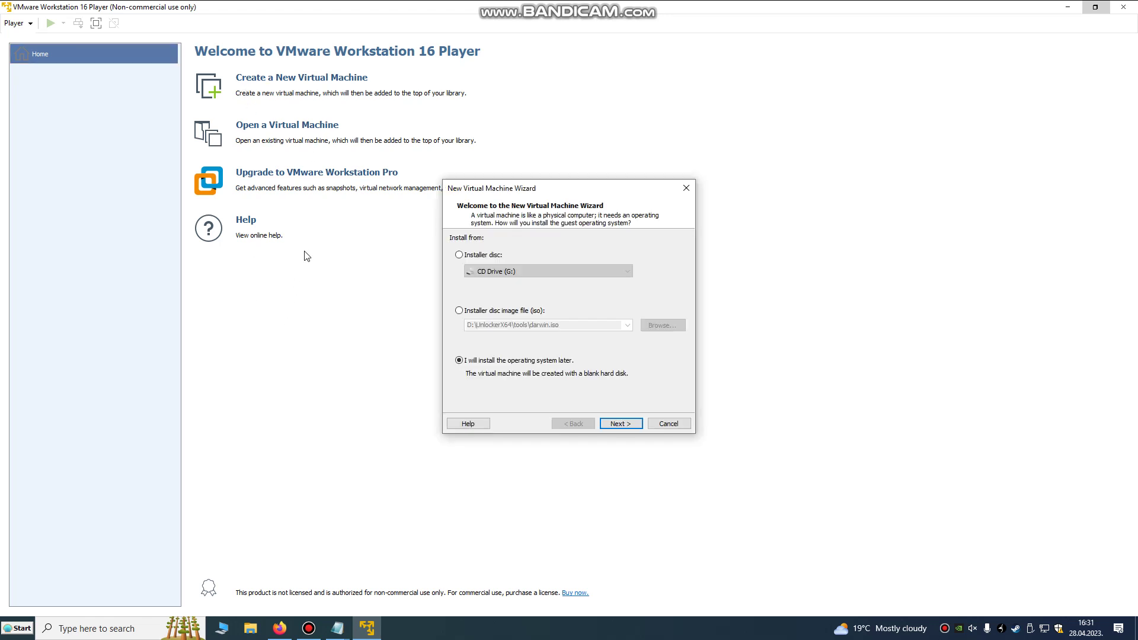
click(516, 311)
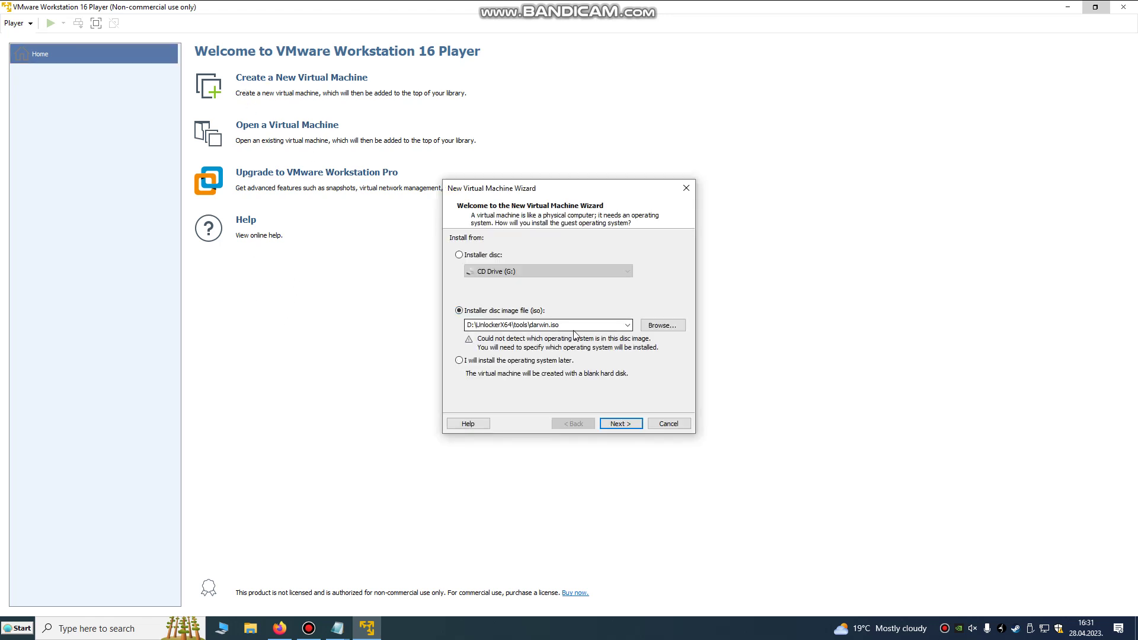
click(654, 327)
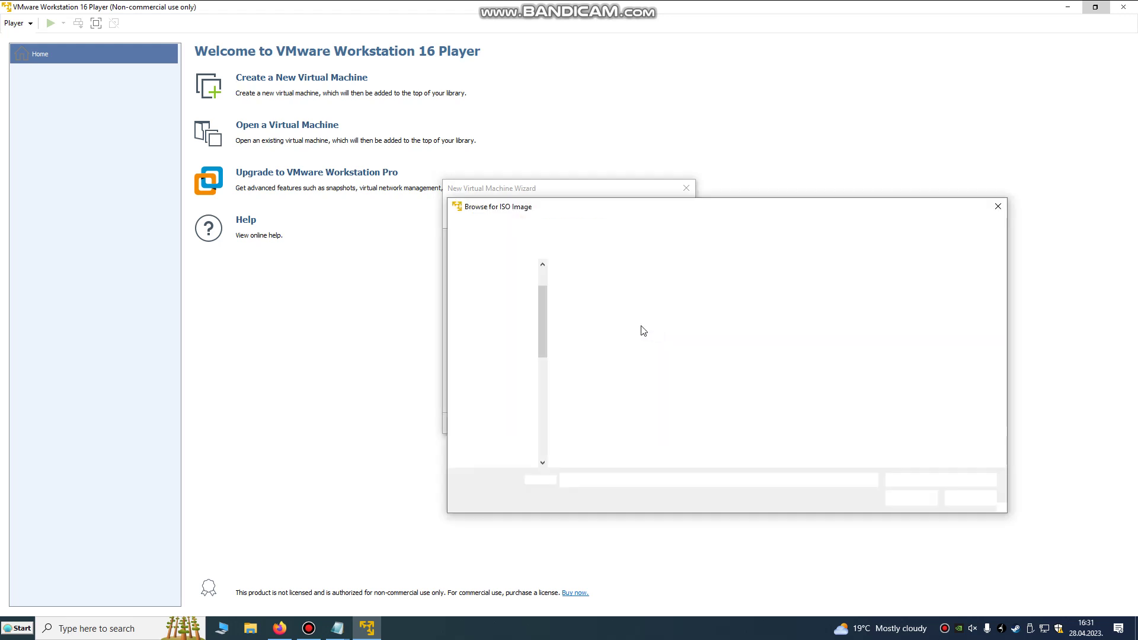
click(605, 227)
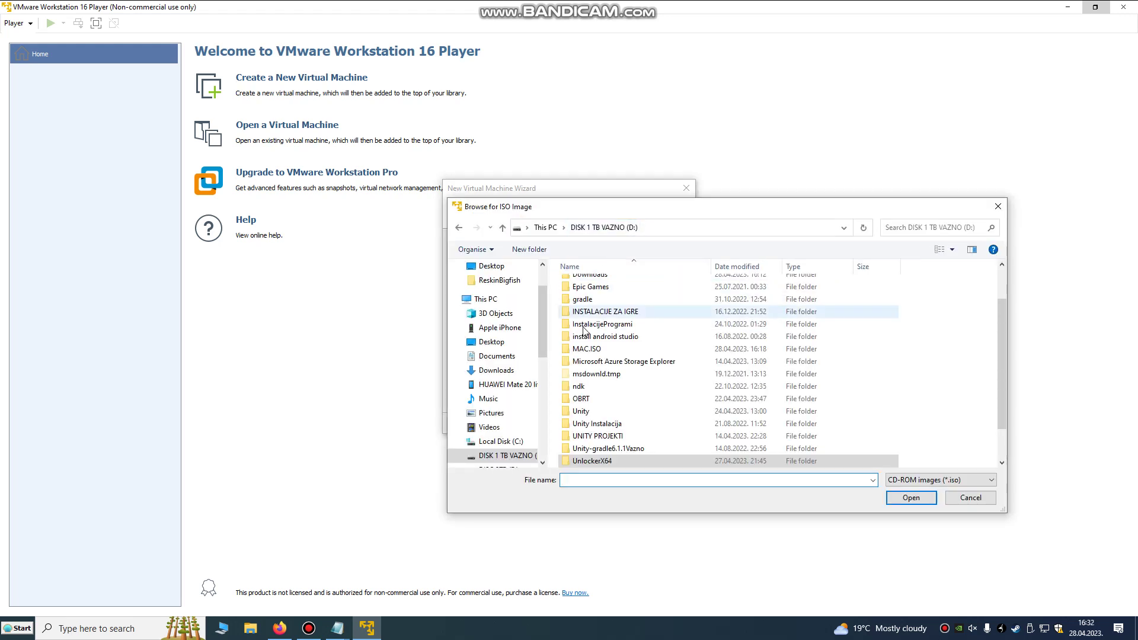
click(600, 351)
double_click(600, 351)
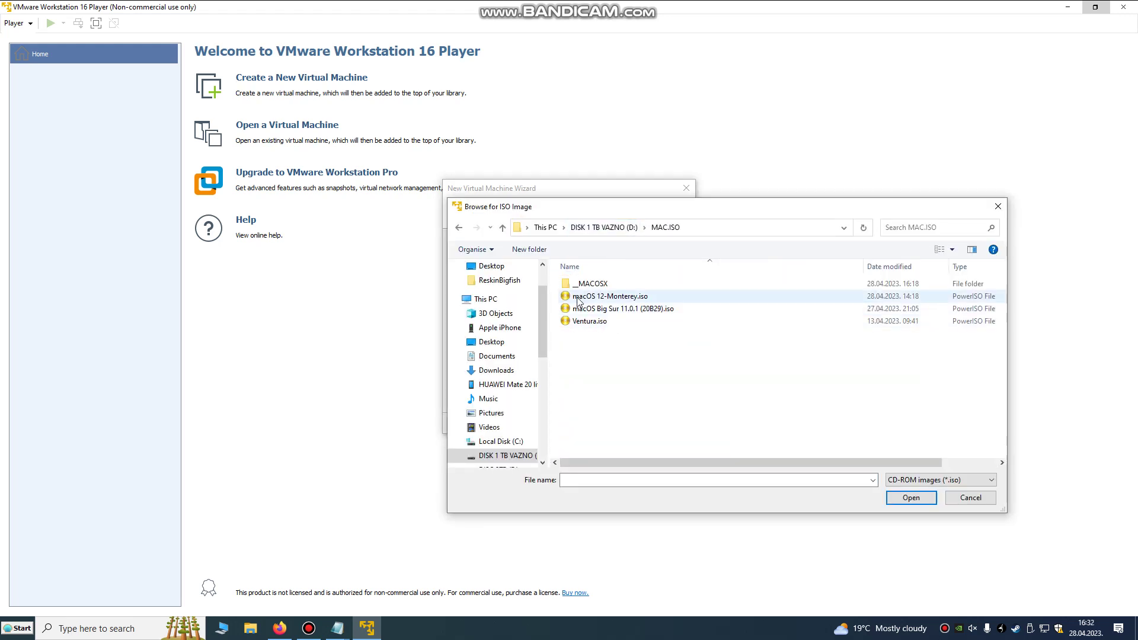
click(603, 324)
double_click(602, 325)
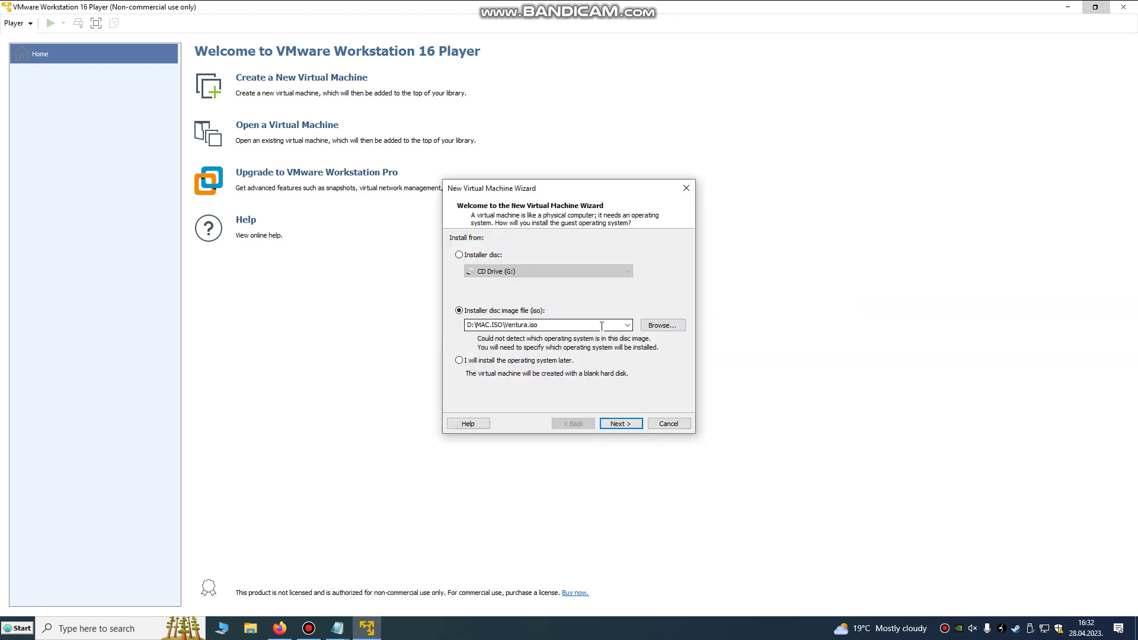
click(622, 422)
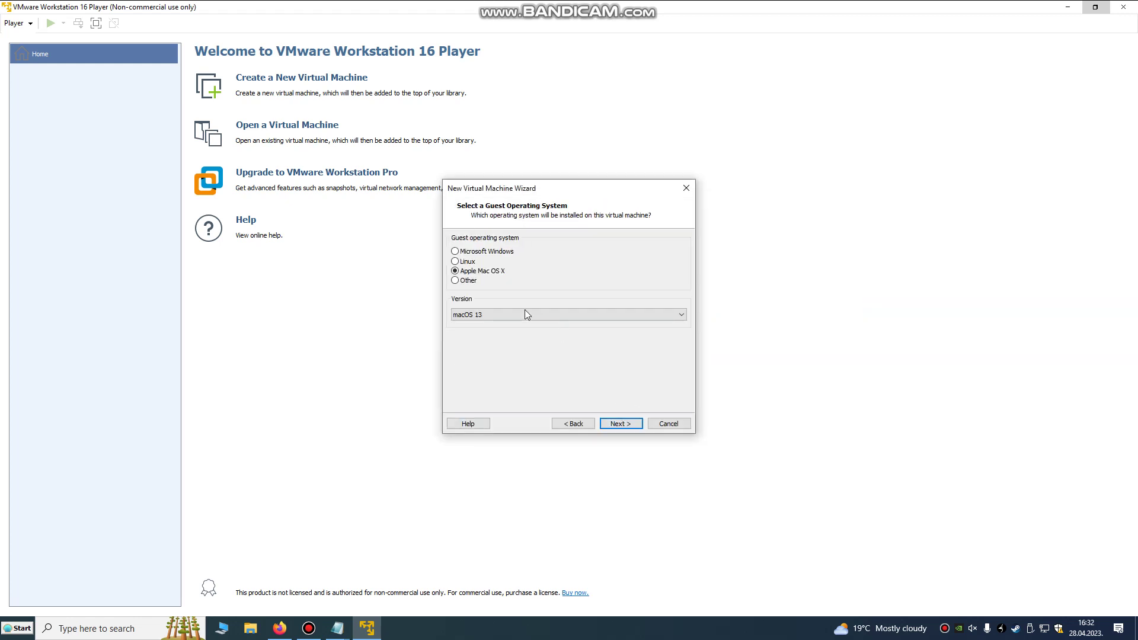
Step: Keep macOS 13 as the guest version and name the machine macOS 13Ventura
key(alt+Down)
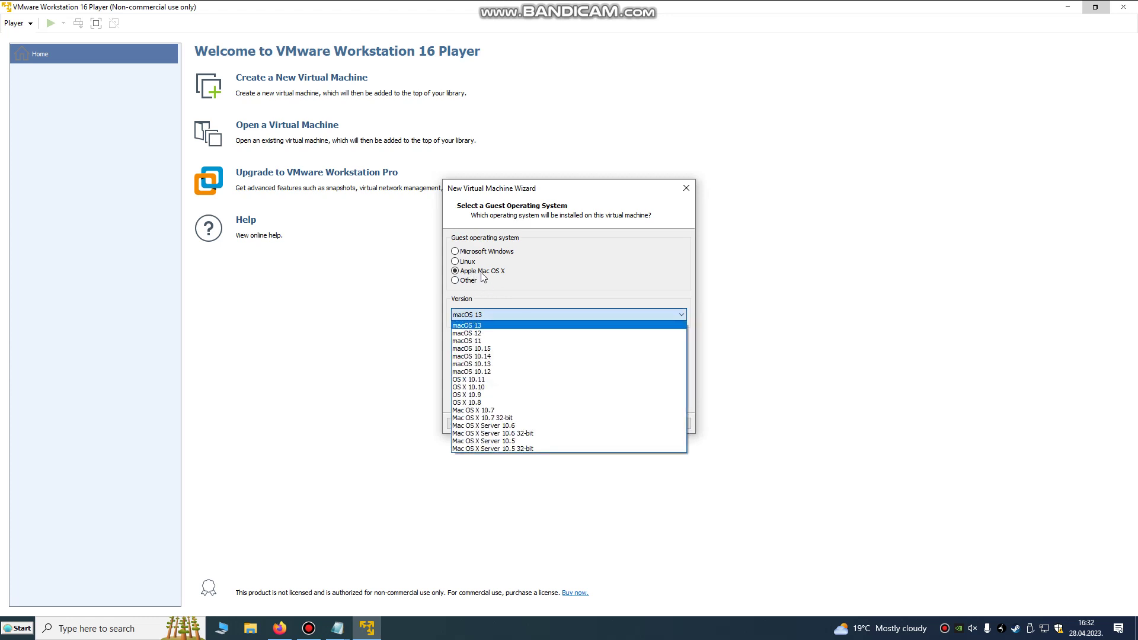
key(Escape)
click(620, 423)
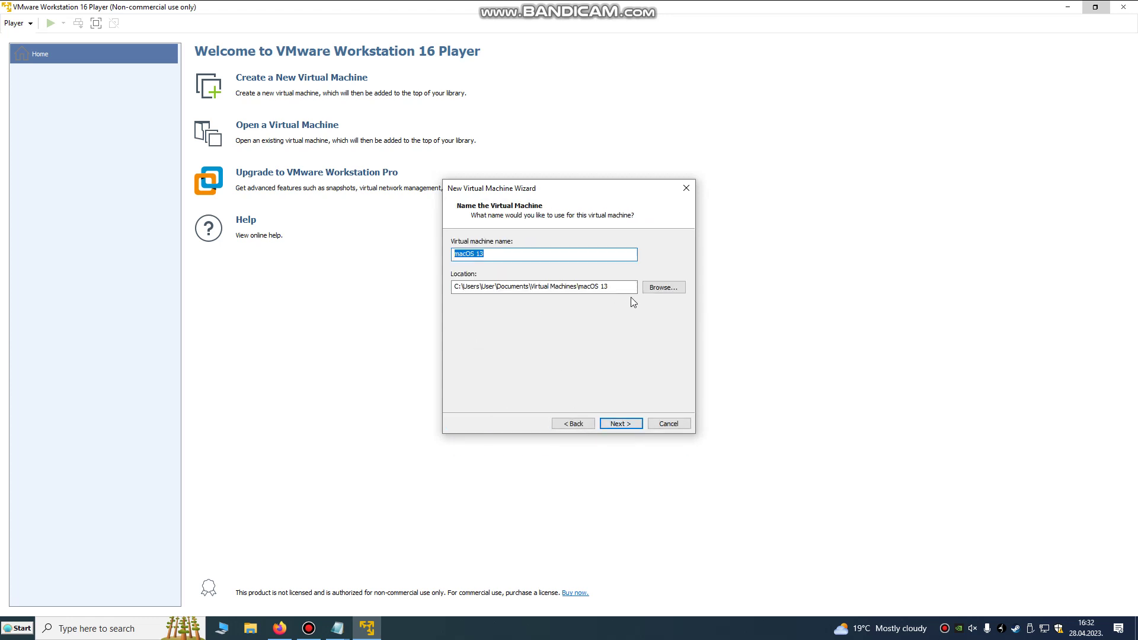
click(482, 253)
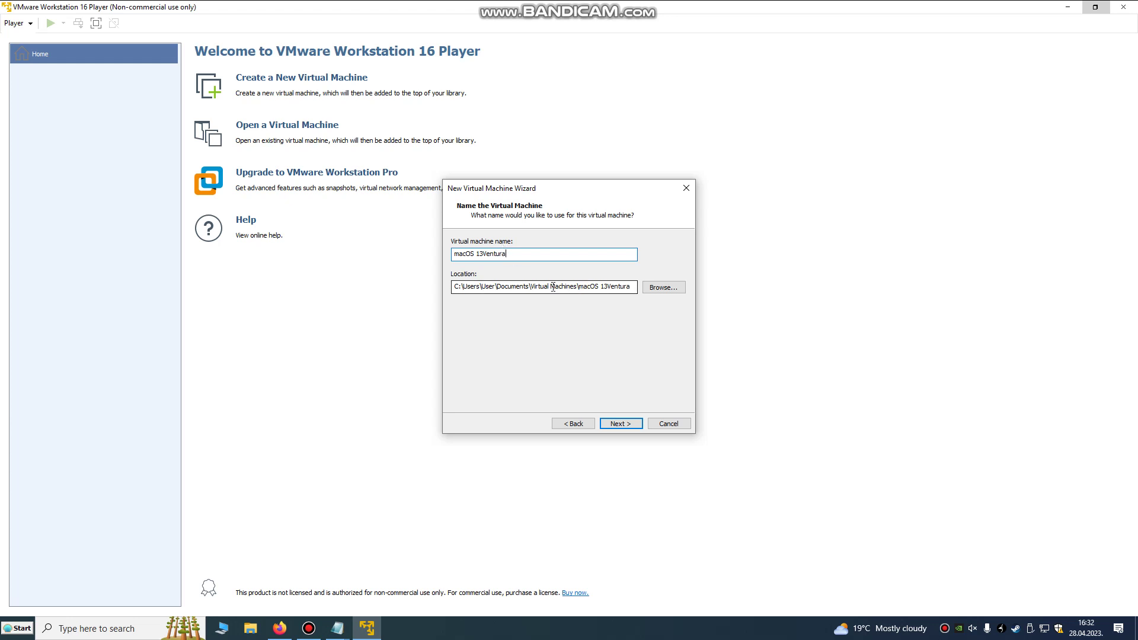
click(587, 287)
double_click(621, 288)
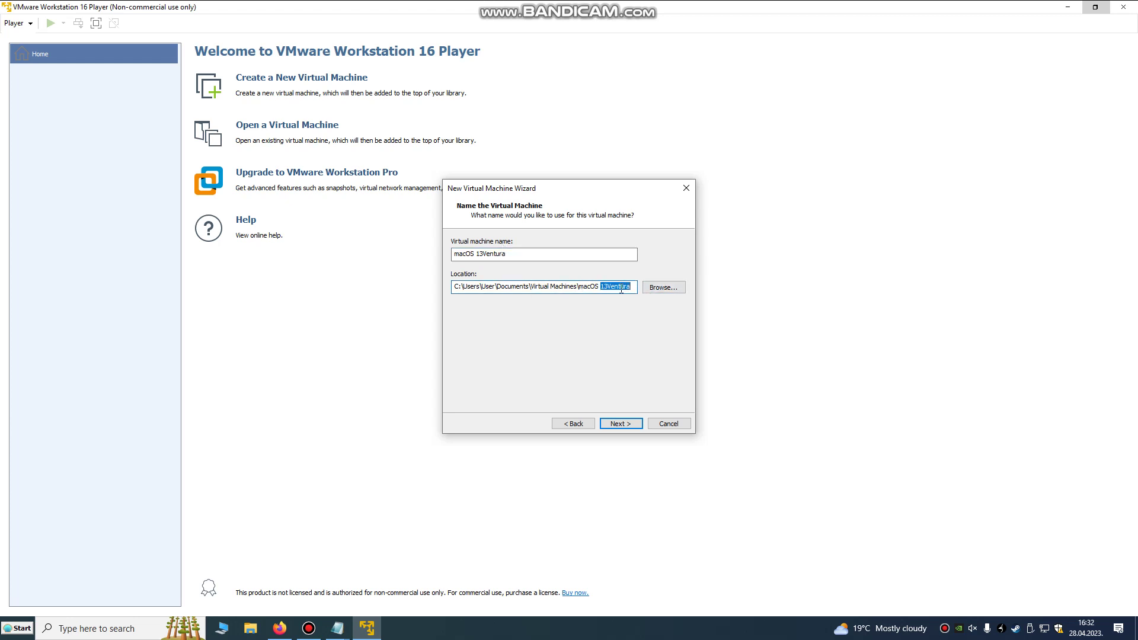
click(621, 288)
drag(456, 287, 656, 292)
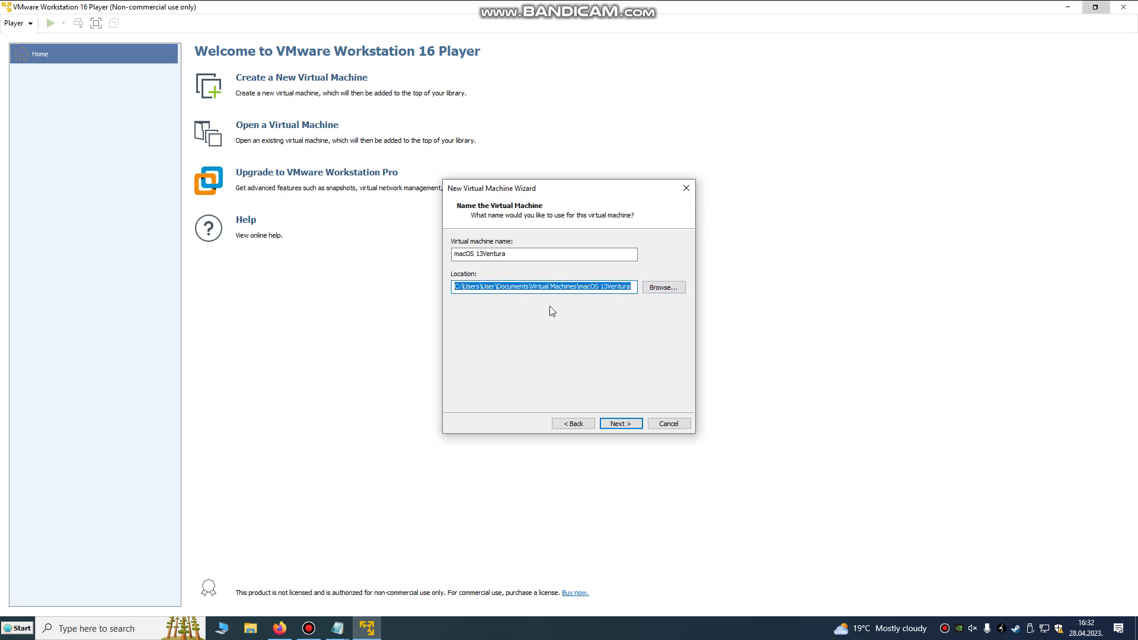
Step: Store the 80 GB virtual disk as a single file and reach the creation summary
click(620, 424)
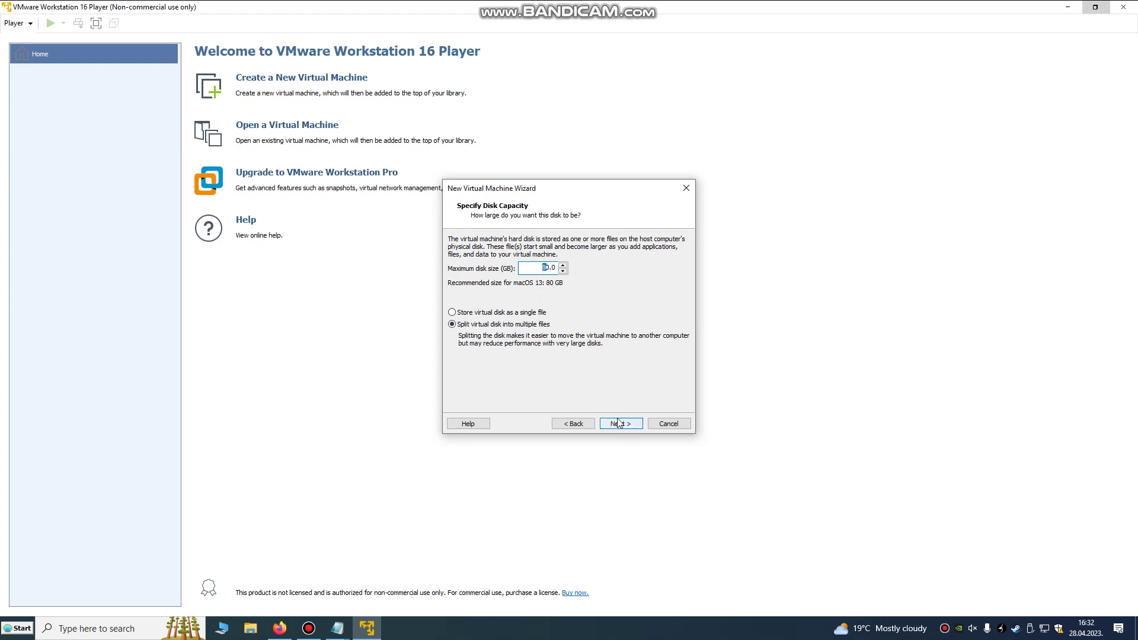
click(535, 315)
click(616, 425)
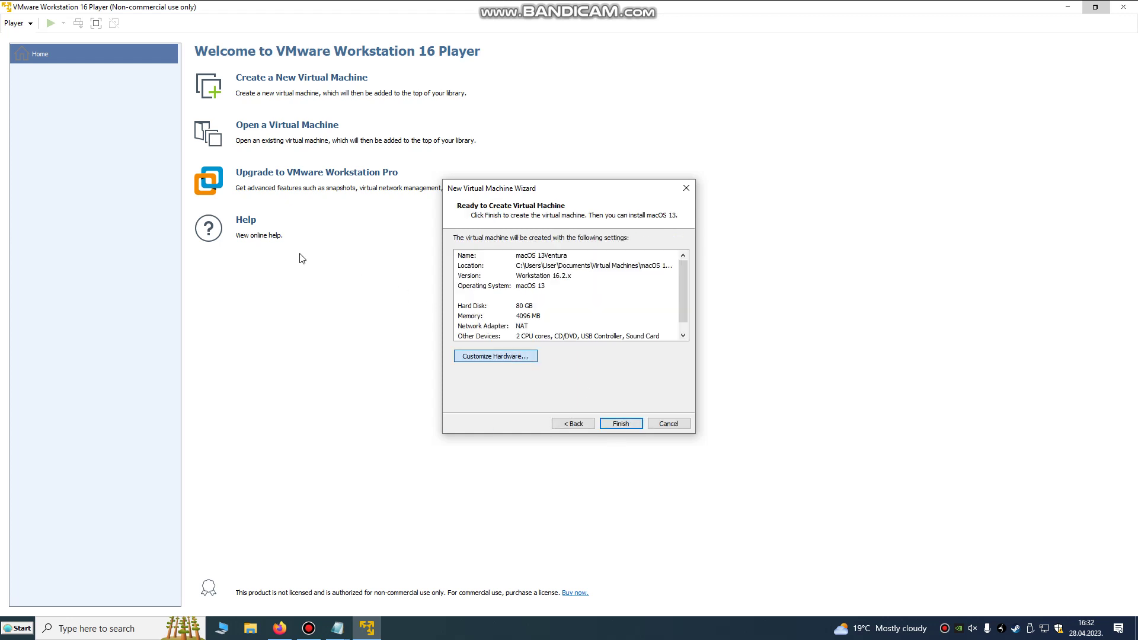
click(517, 357)
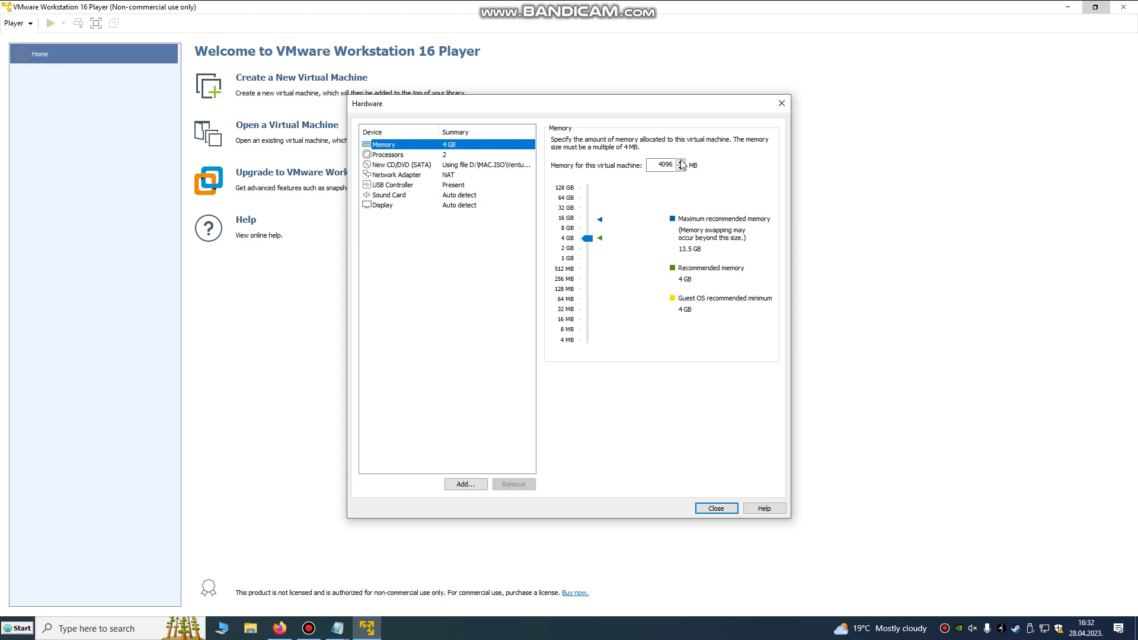
Step: Set the machine's memory to 9412 MB and keep 2 processor cores
click(591, 233)
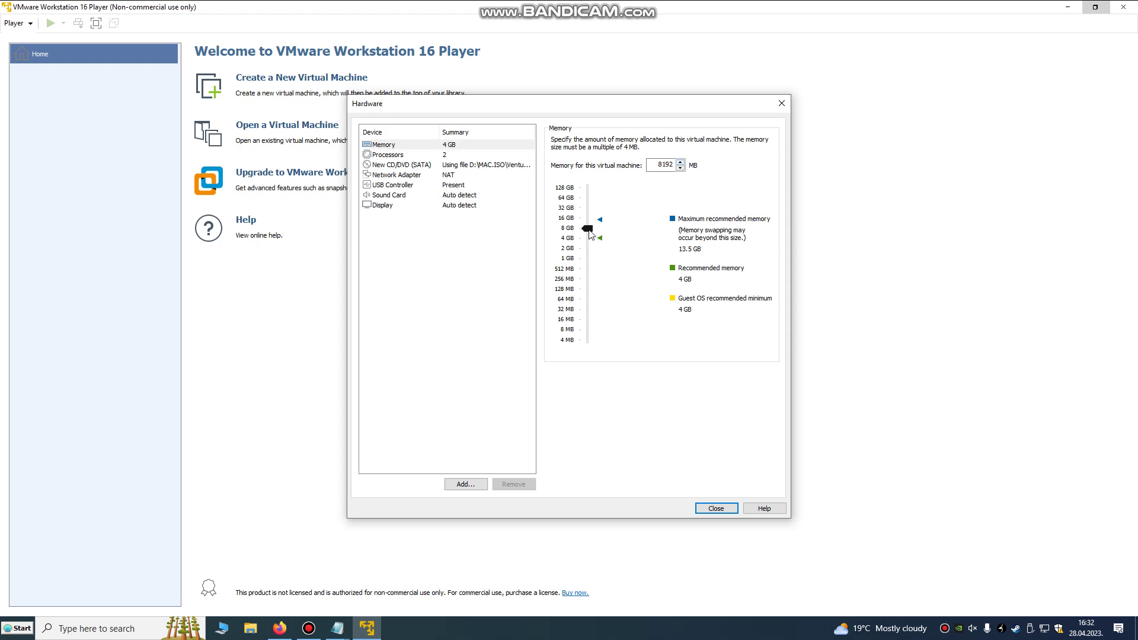
drag(590, 234, 592, 228)
click(588, 220)
drag(590, 215, 592, 229)
click(409, 155)
click(677, 142)
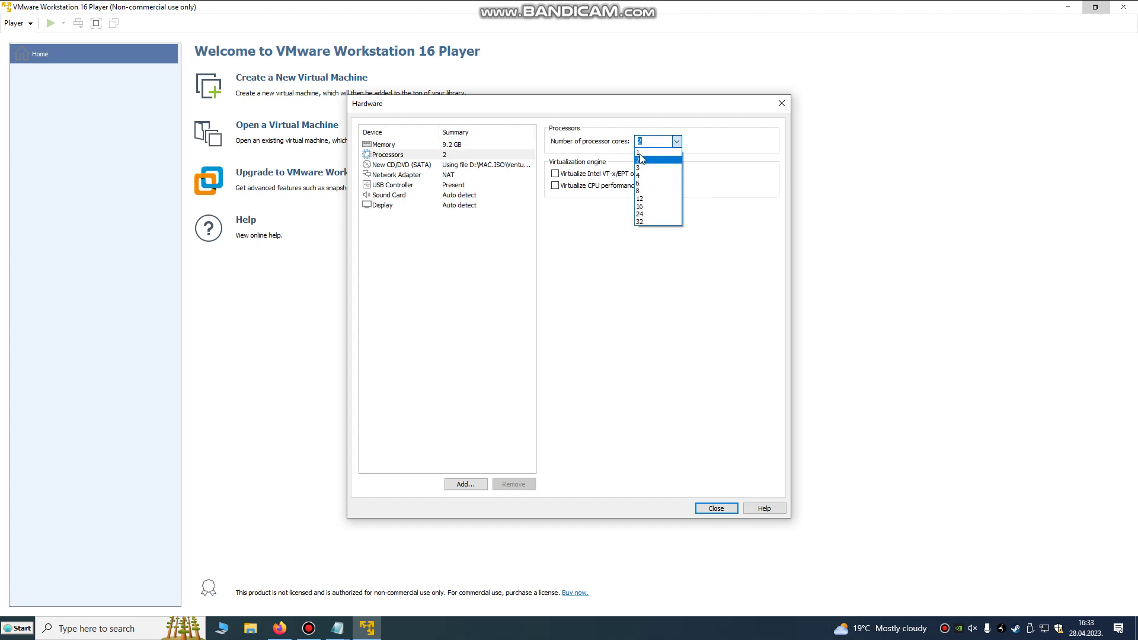
click(640, 154)
click(678, 142)
key(Escape)
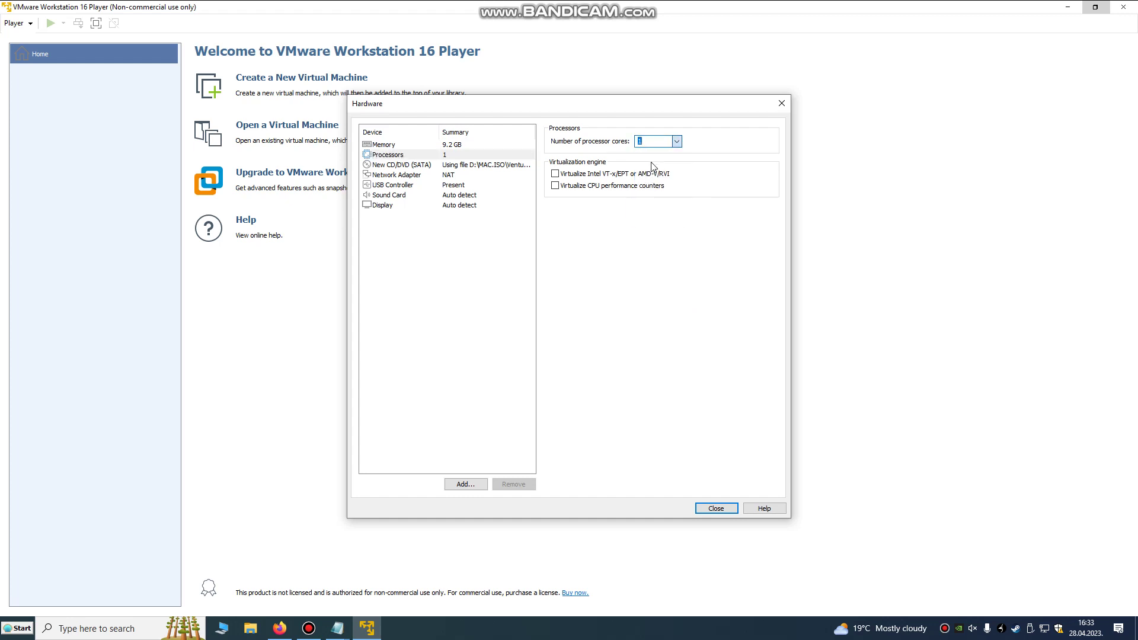
Step: Review CD/DVD, network and USB settings, skip adding hardware, and finish creating the machine
scroll(668, 144, down, 1)
click(460, 169)
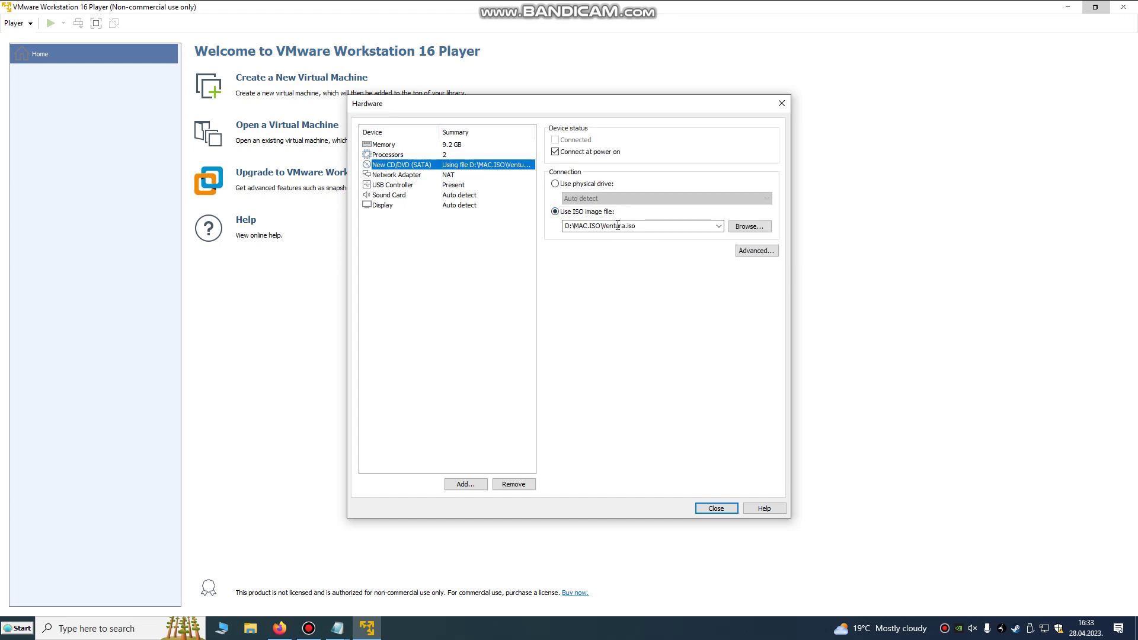
click(410, 176)
click(410, 185)
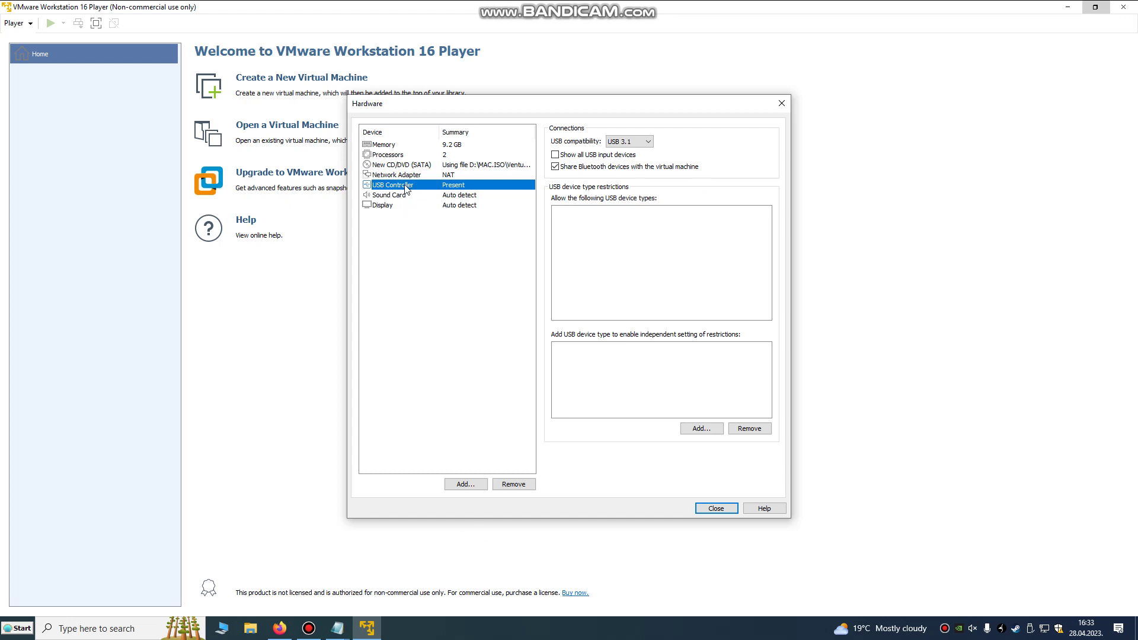
click(465, 485)
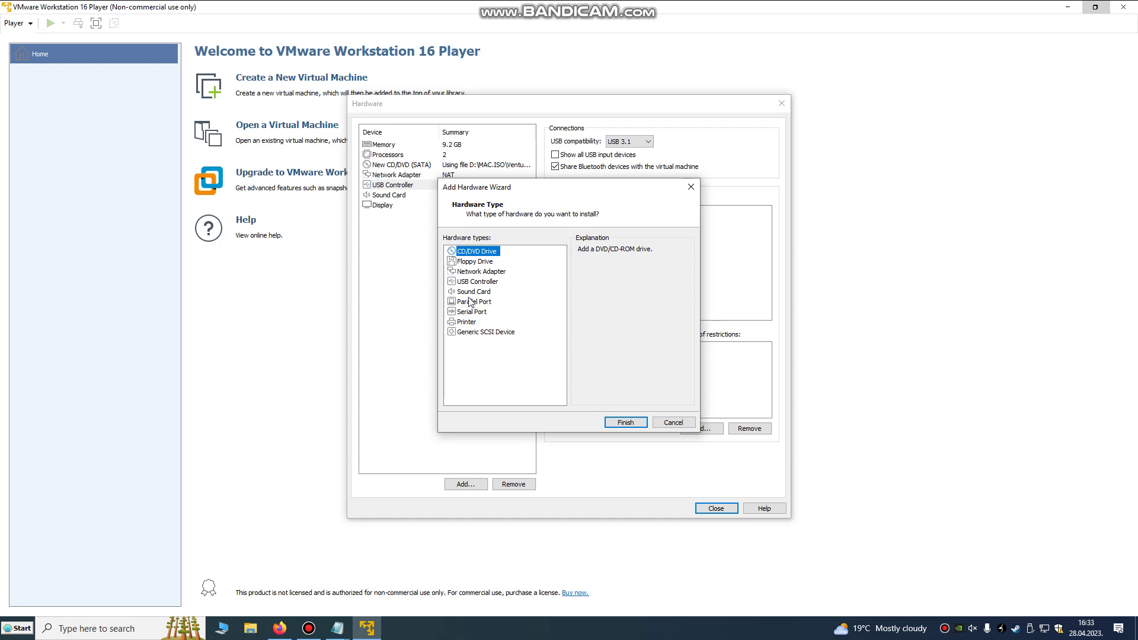
click(469, 271)
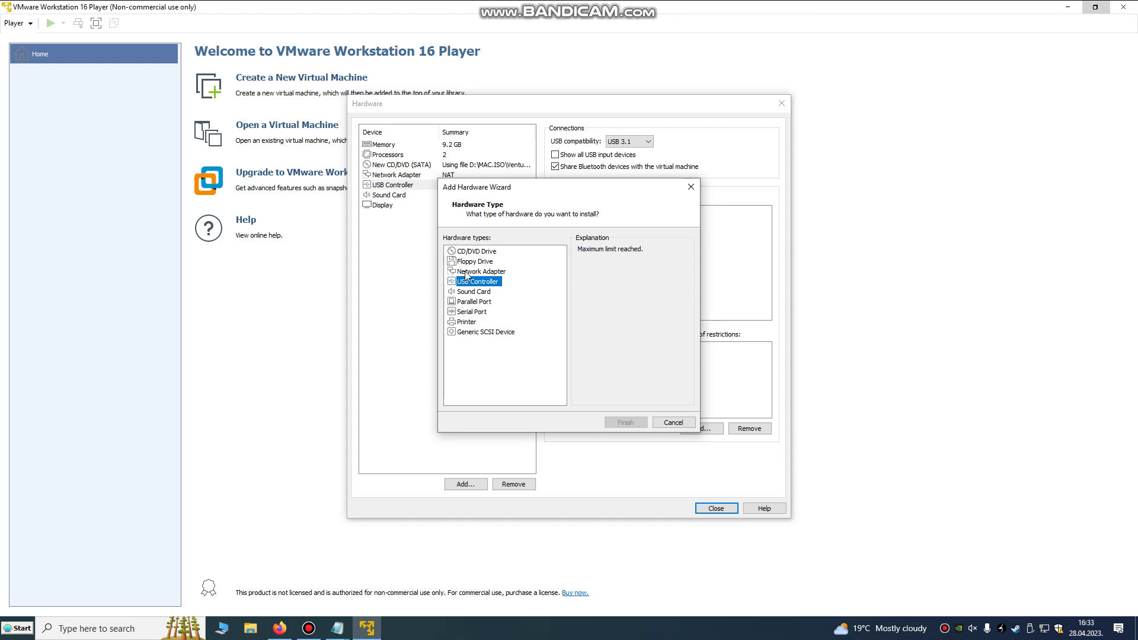
click(684, 426)
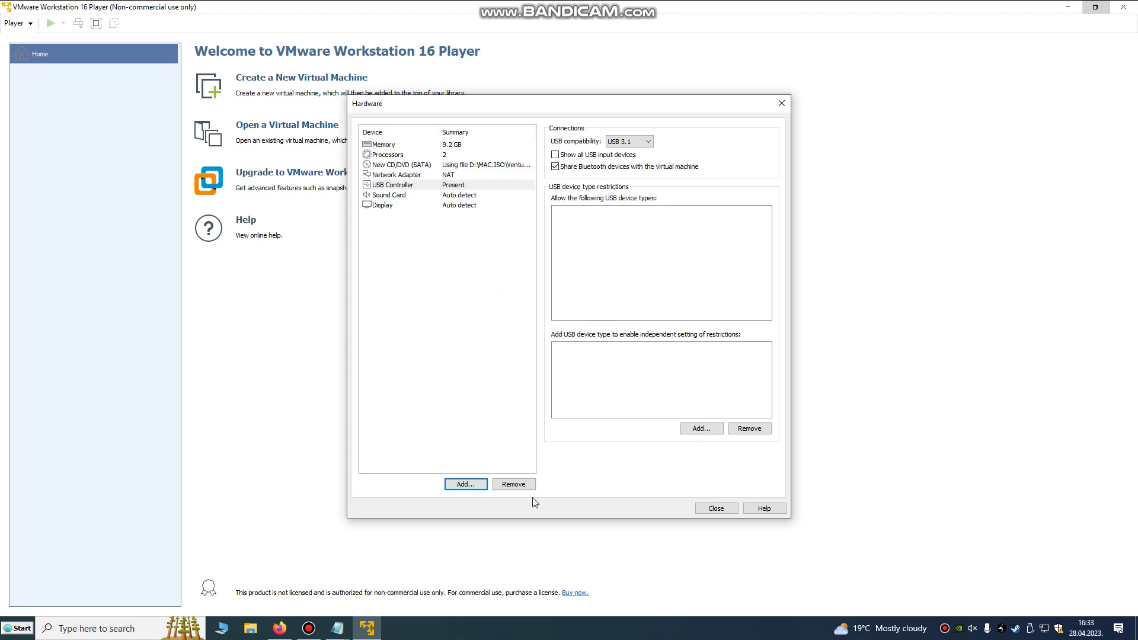
click(727, 510)
click(619, 425)
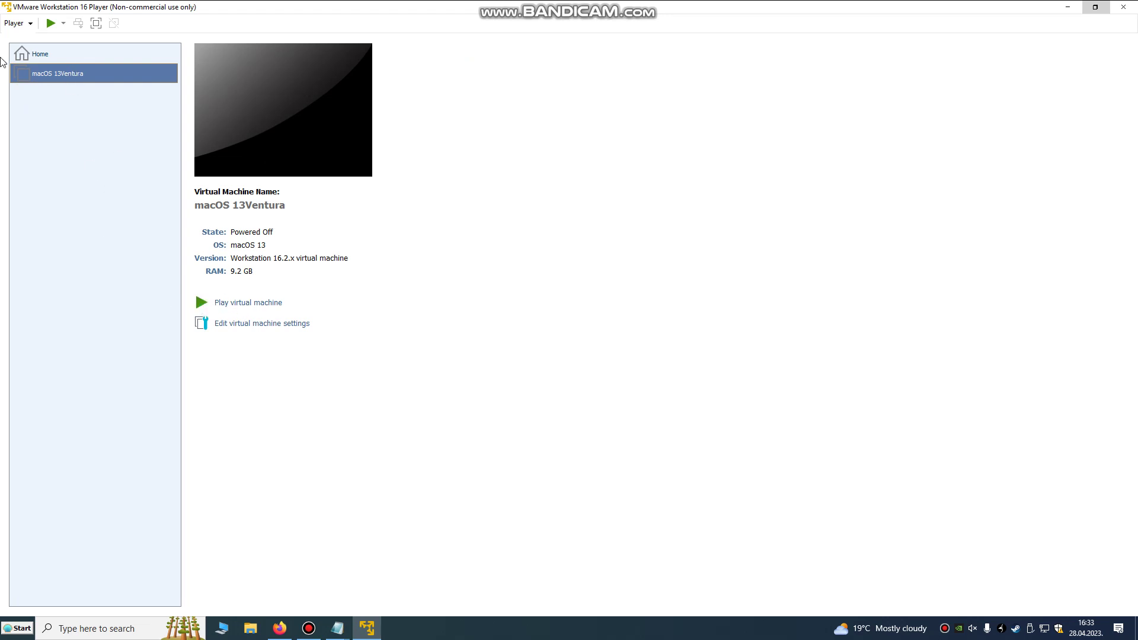
Step: In macOS 13Ventura's settings, remove the 80 GB SATA hard disk and start adding a hard disk
right_click(55, 77)
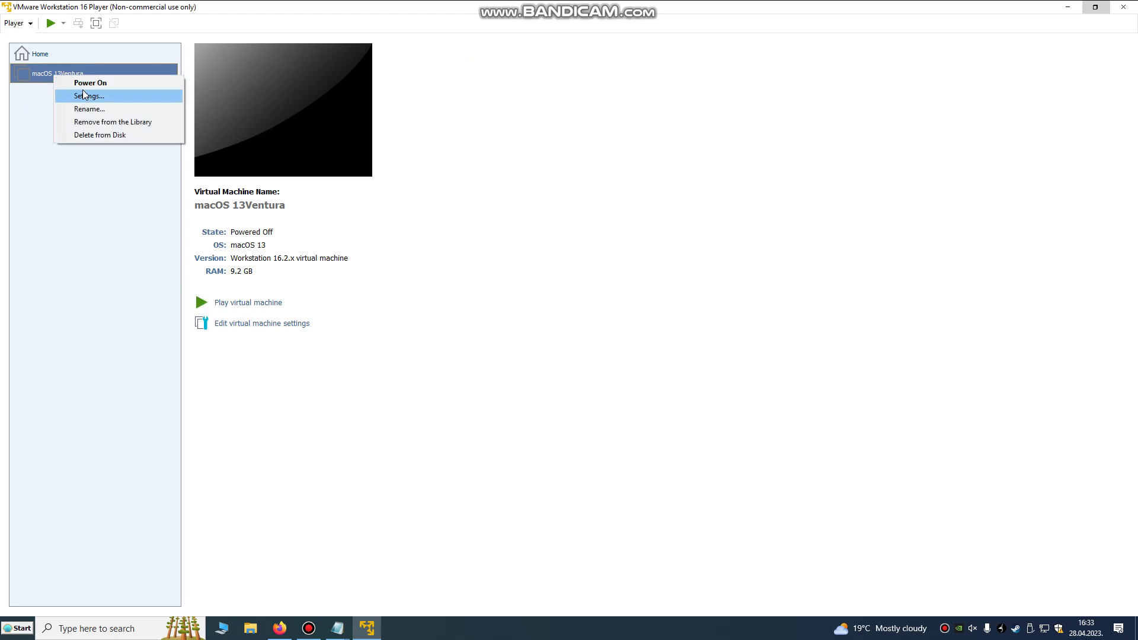
click(89, 96)
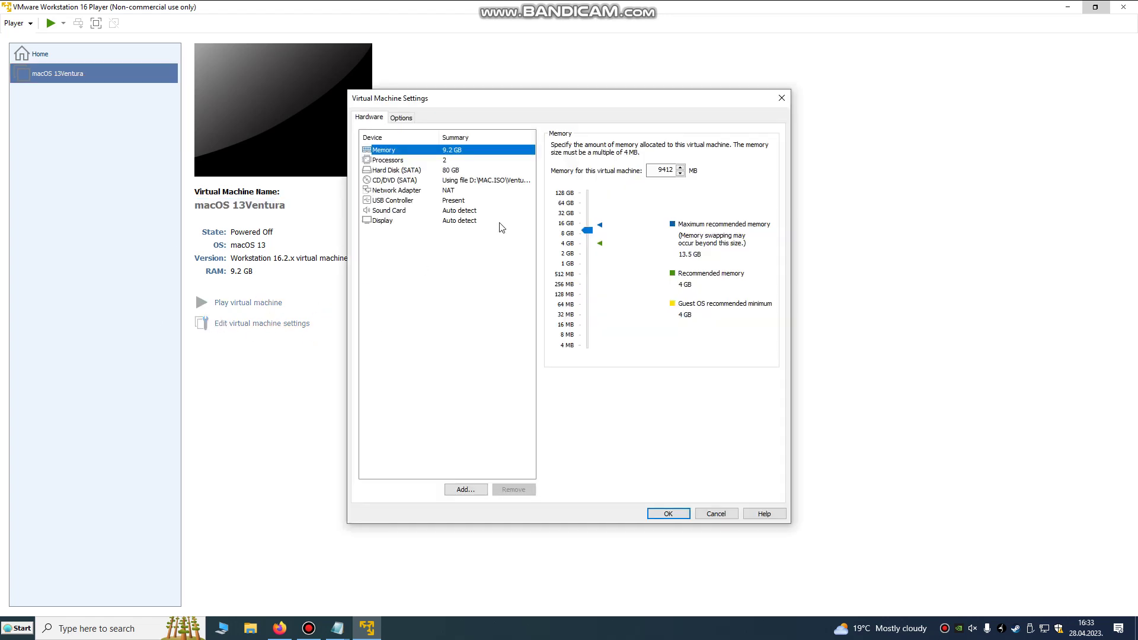
click(403, 171)
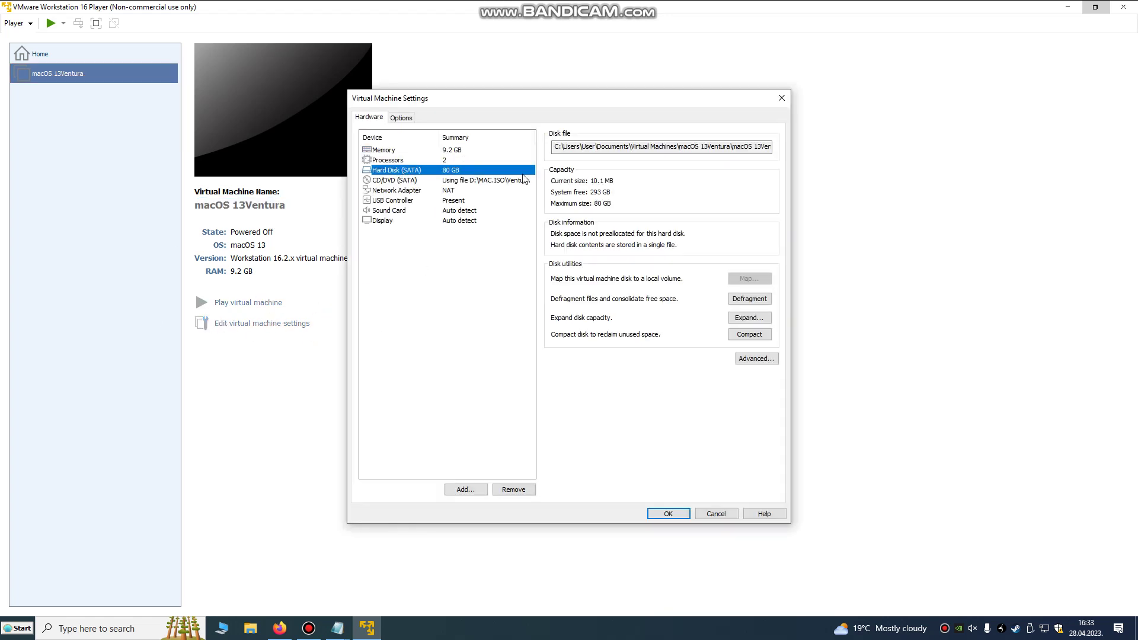
click(513, 491)
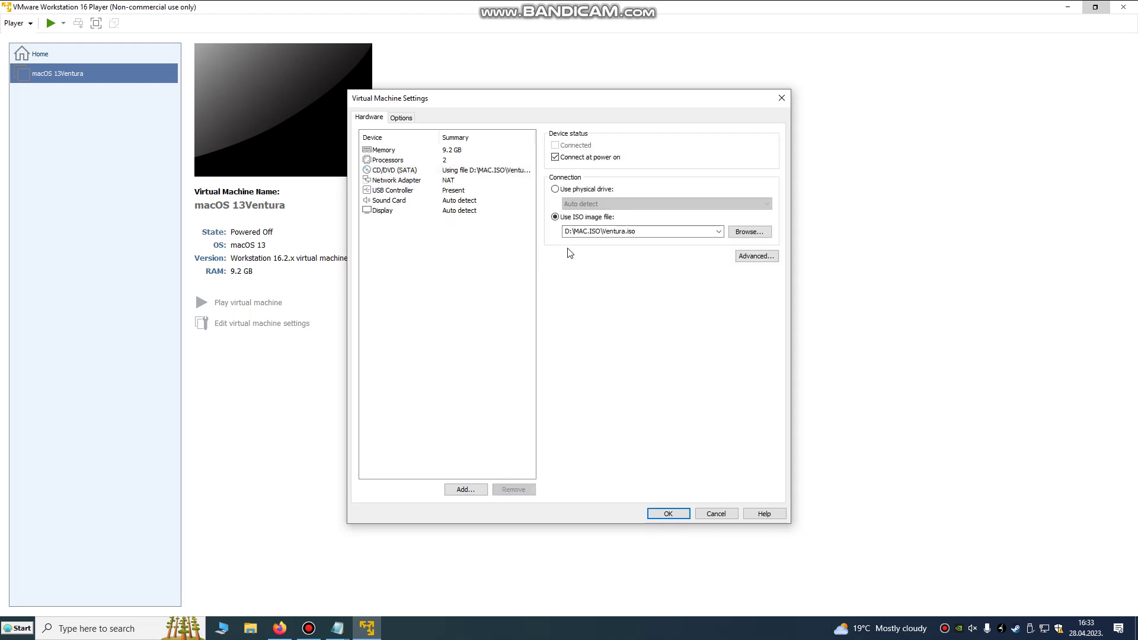
click(465, 490)
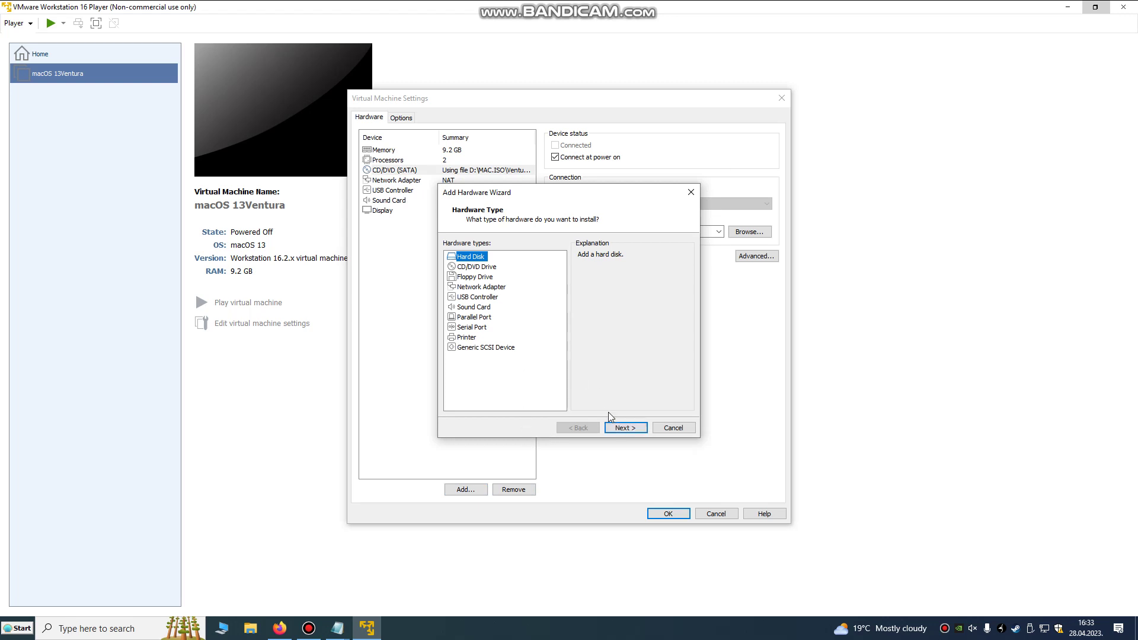
Step: Choose a new SATA virtual disk of 230 GB stored as a single file
click(633, 427)
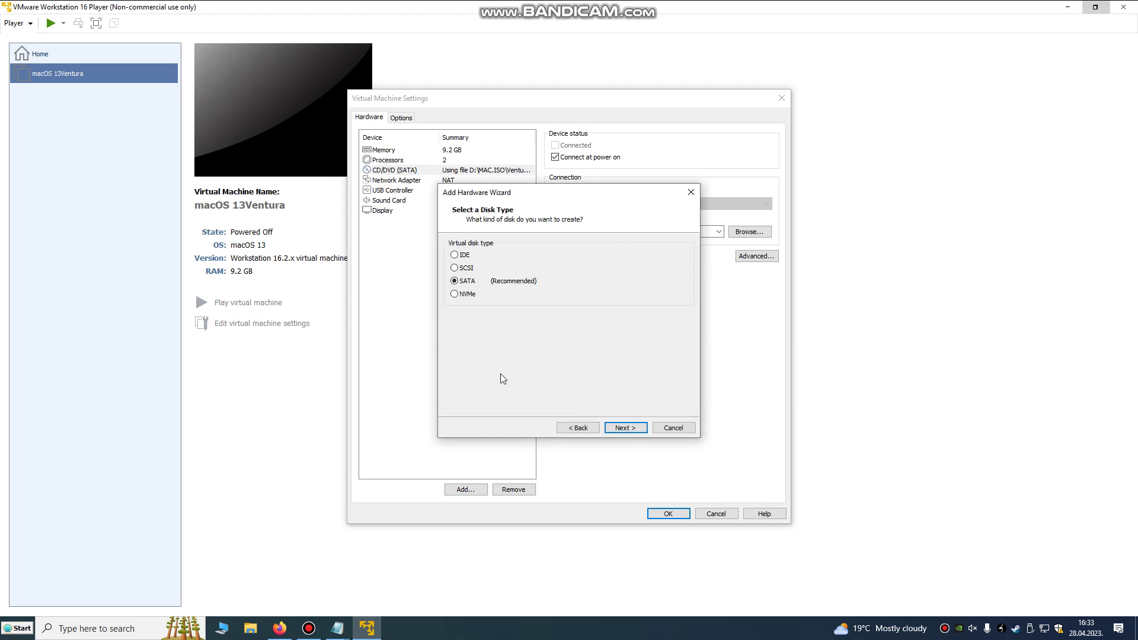
click(629, 427)
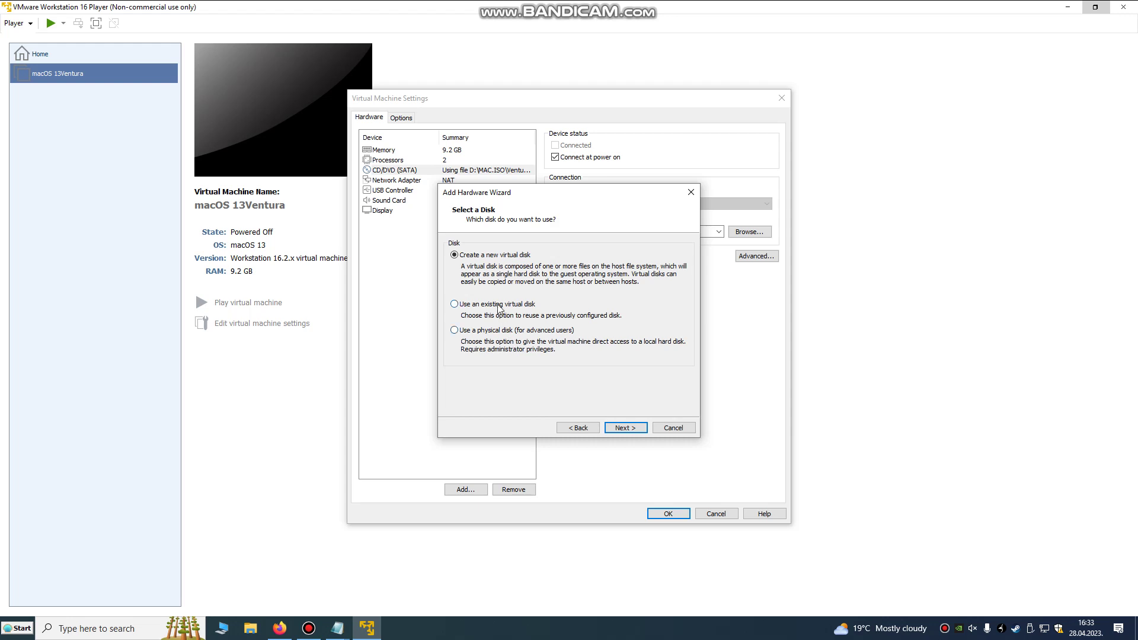
click(627, 427)
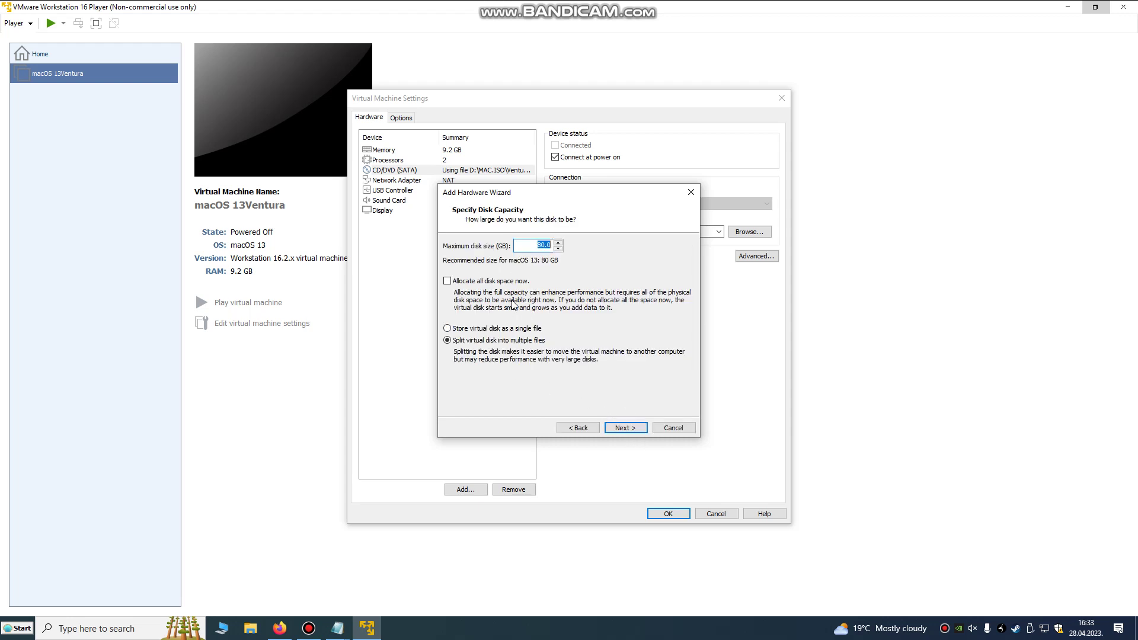
click(540, 247)
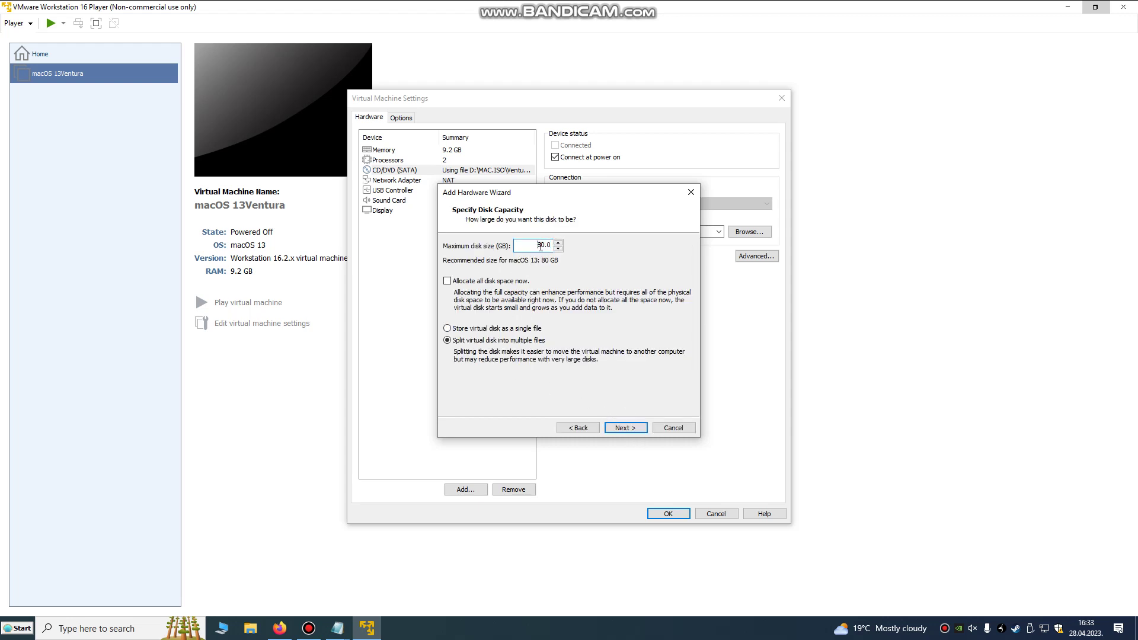
click(500, 328)
text(23)
click(626, 428)
Step: Browse to E:\MAC.DISCS and create a new folder named NEWDISC230
click(667, 275)
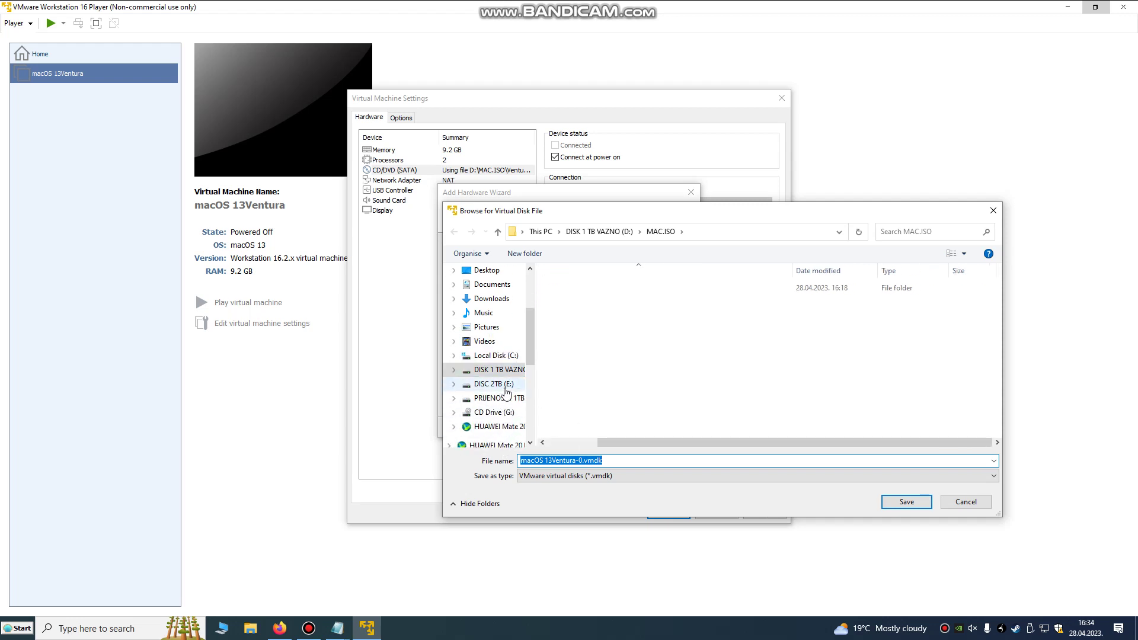
click(505, 385)
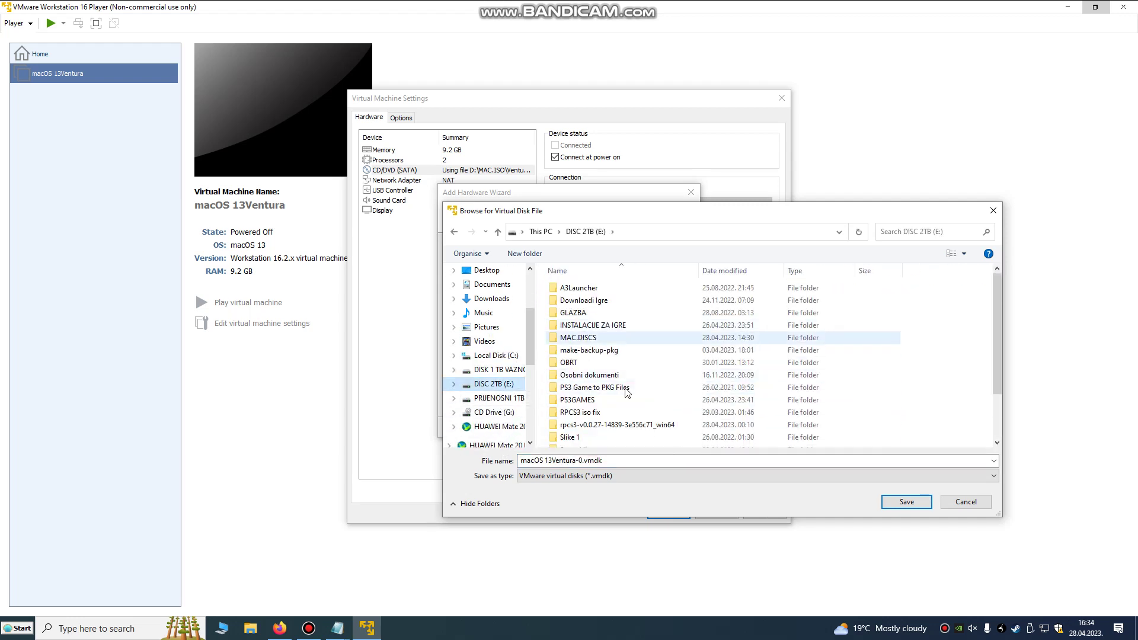
double_click(578, 338)
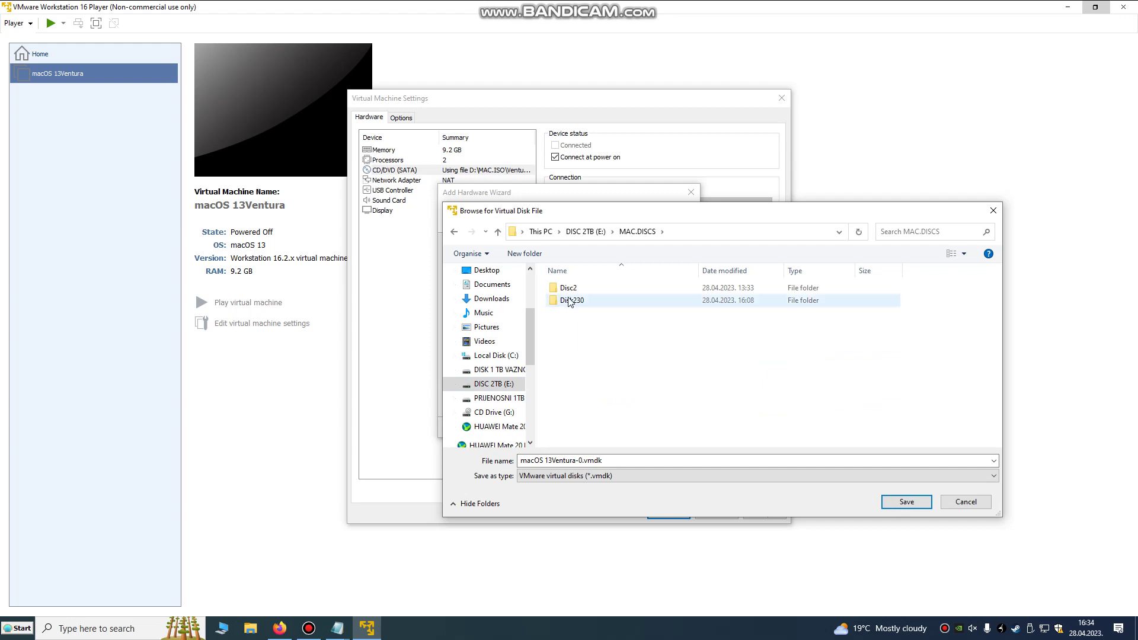
right_click(582, 330)
mouse_move(634, 468)
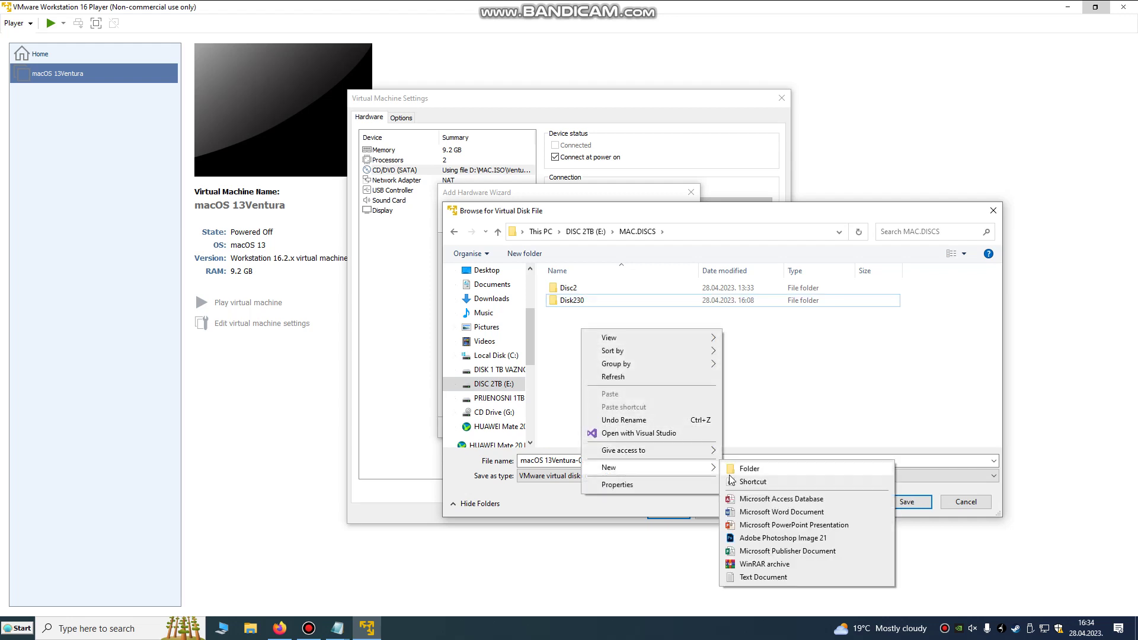
click(748, 468)
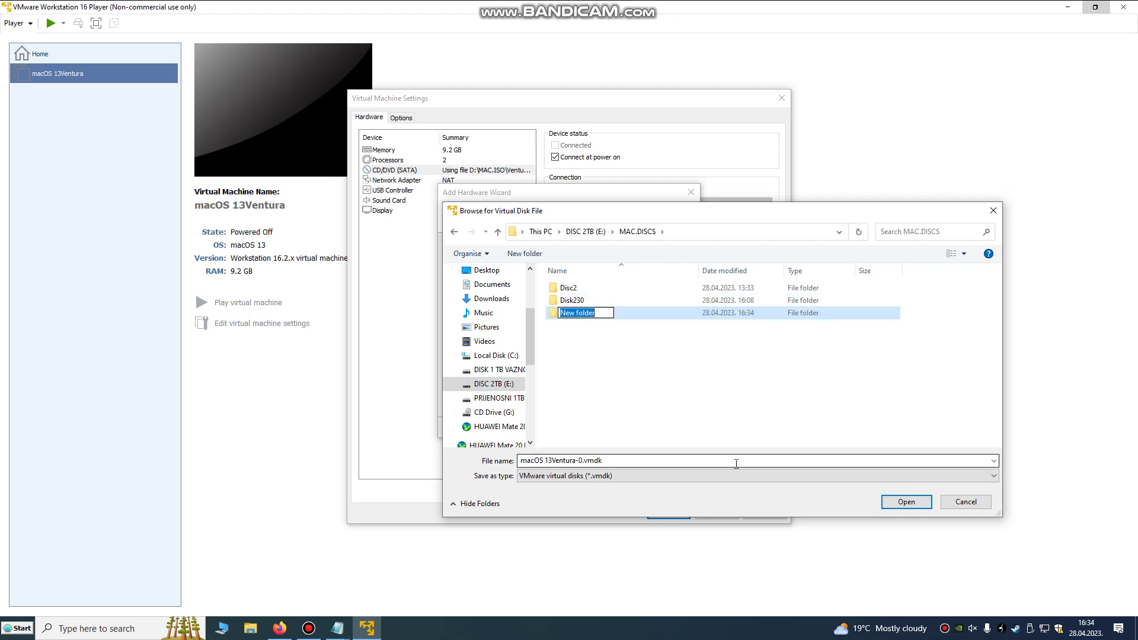
text(NEWDISC230)
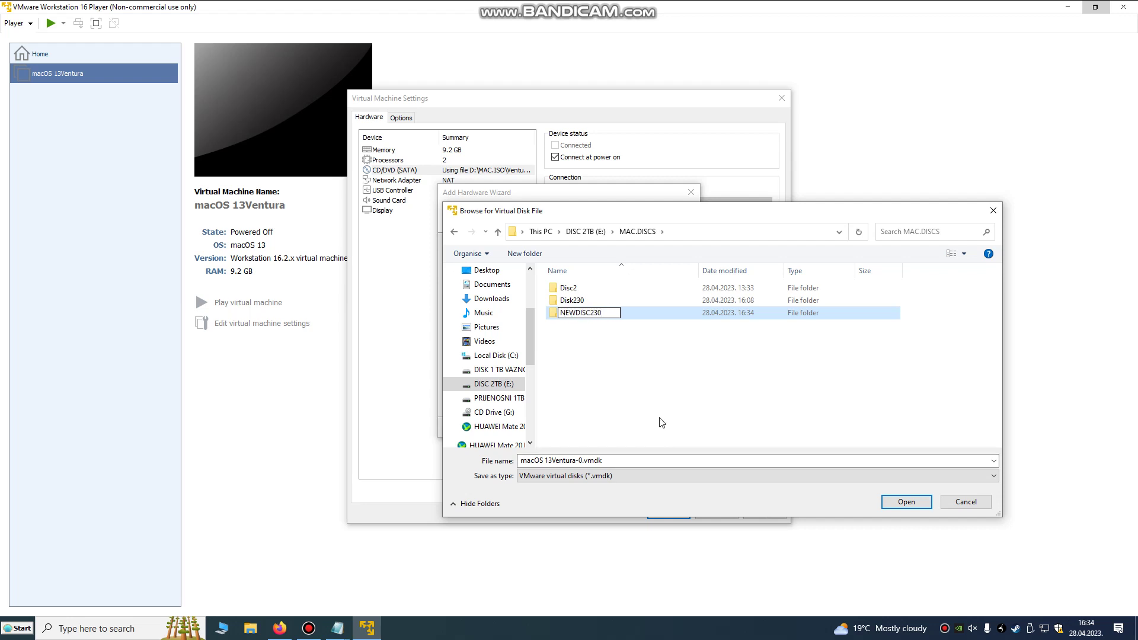
key(Return)
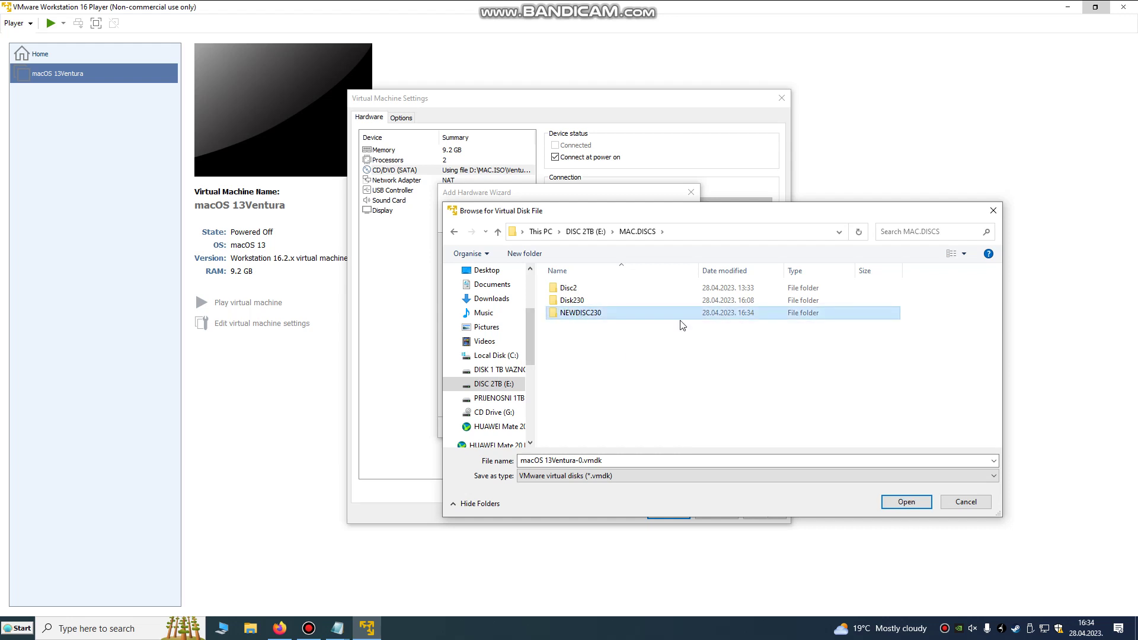
Step: Save the disk file inside NEWDISC230, finish the wizard, and apply the settings
click(919, 504)
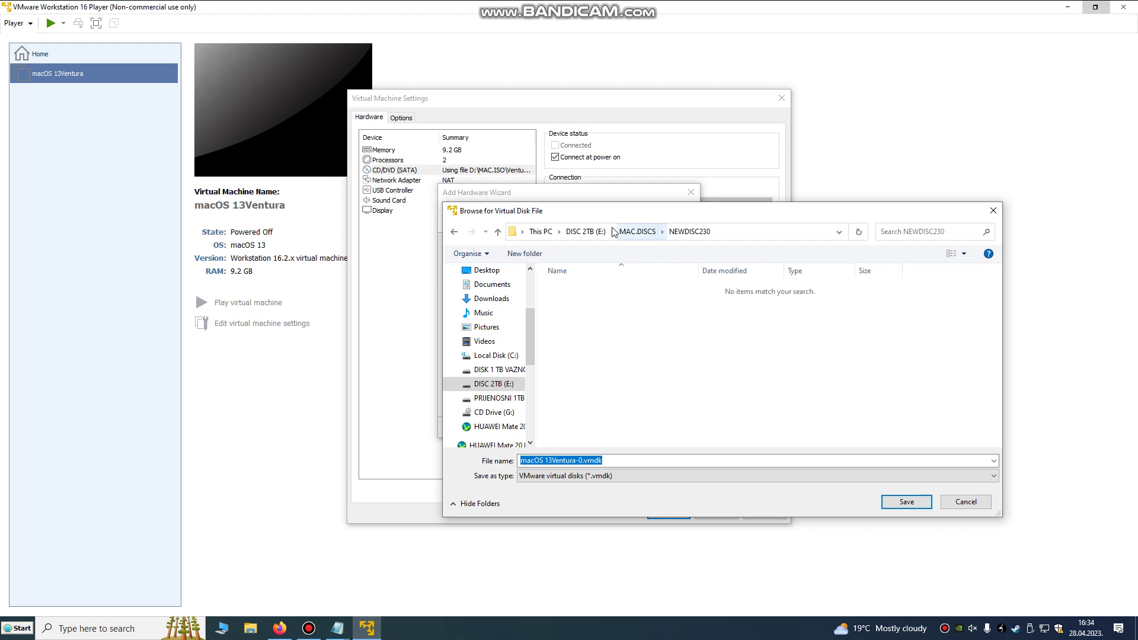
click(912, 504)
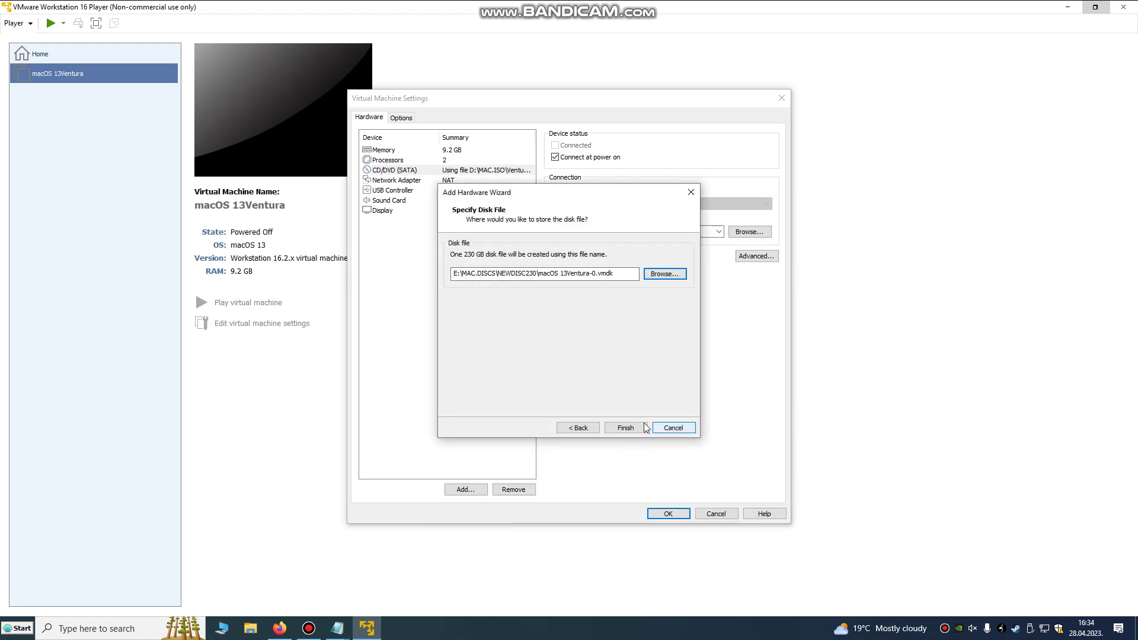
click(625, 428)
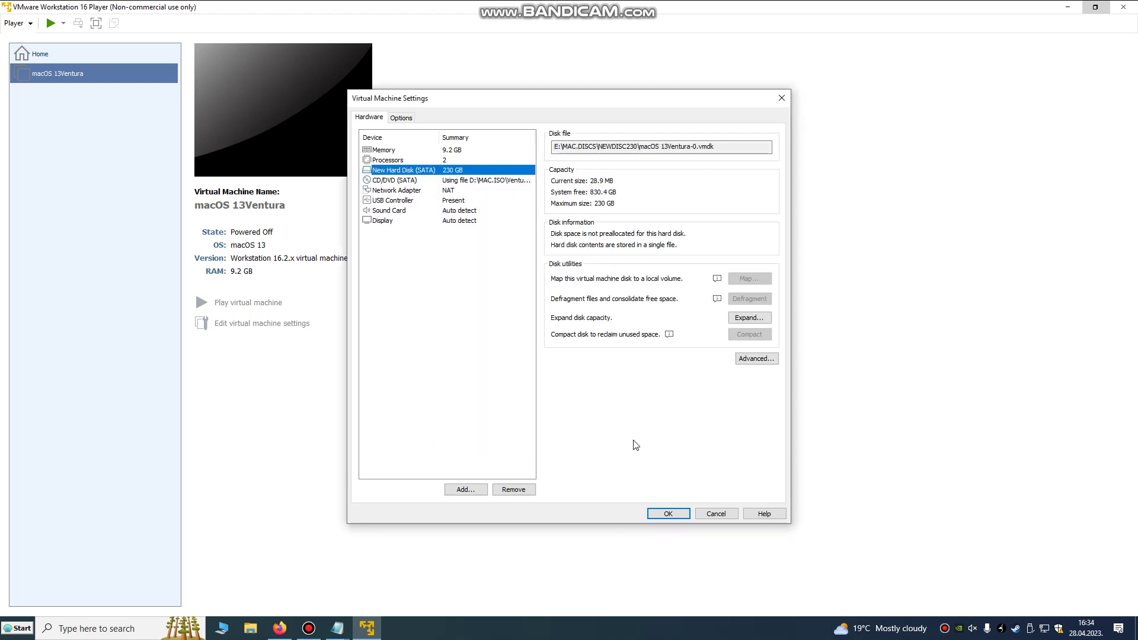
click(668, 513)
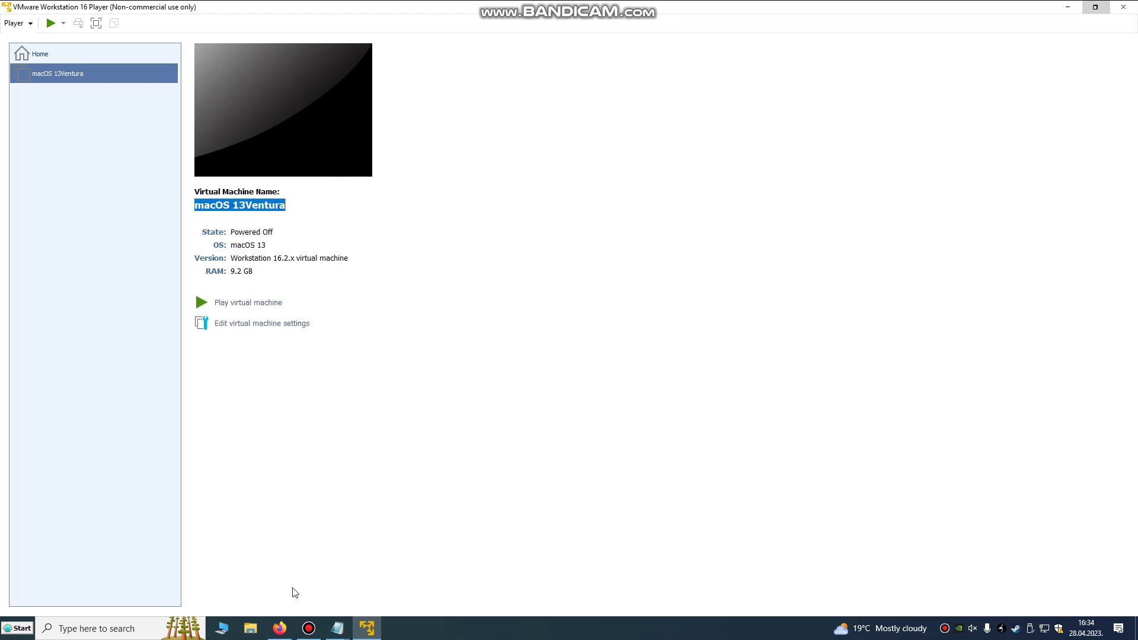
Step: Maximize Firefox and scroll the iBoysoft guide to 'Step 5: Modify the macOS Ventura .vmx file'
click(281, 634)
scroll(593, 237, down, 2)
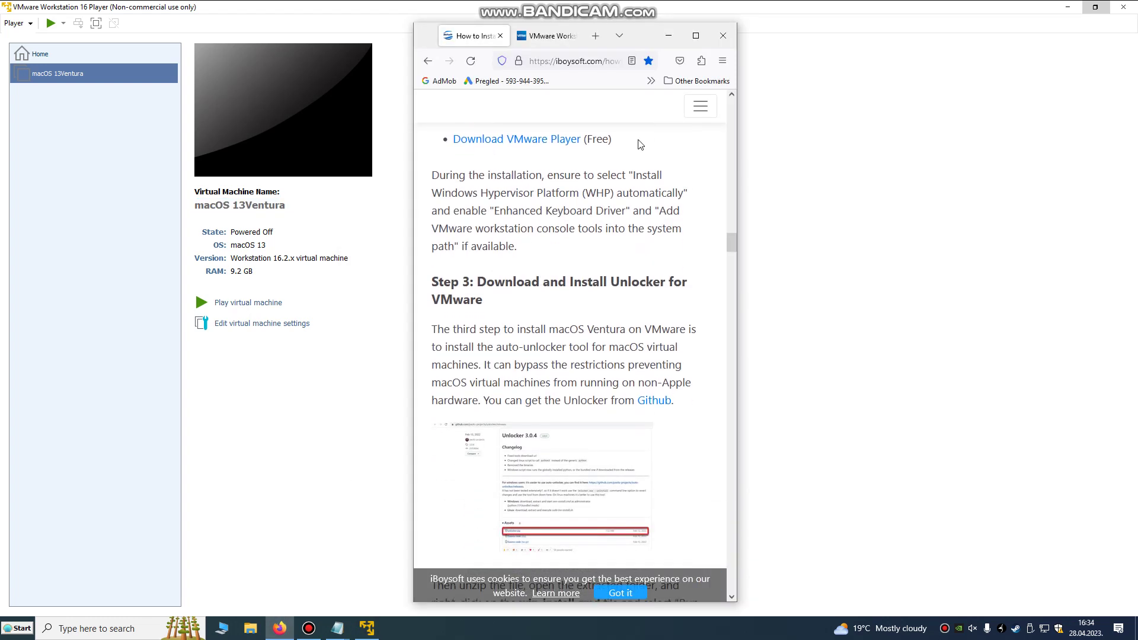
click(697, 32)
scroll(534, 368, down, 15)
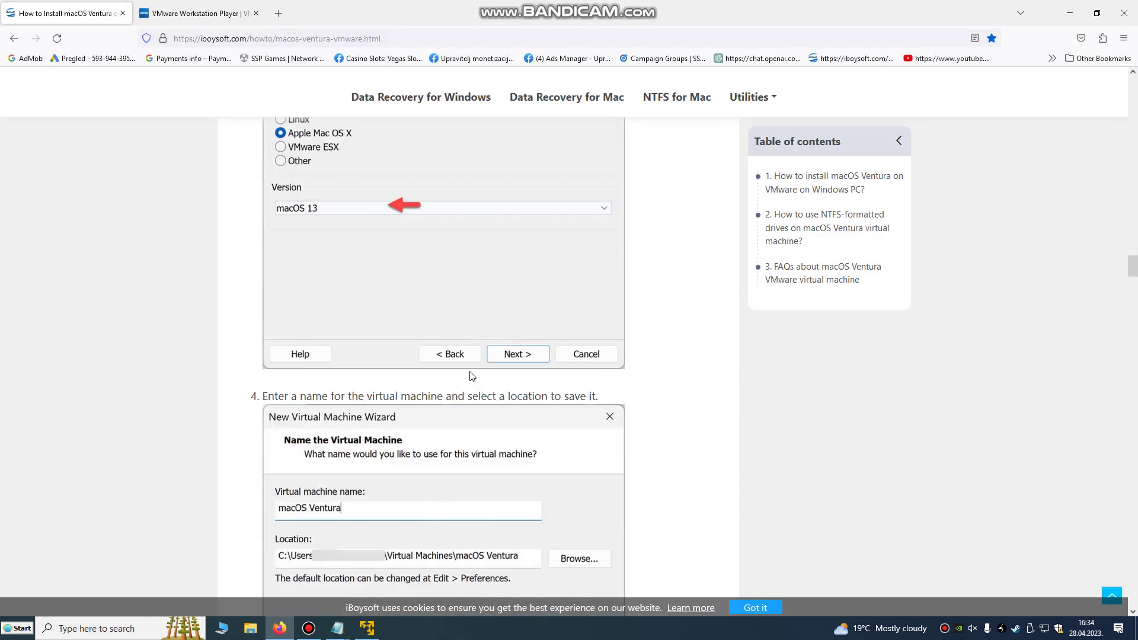
scroll(479, 363, down, 11)
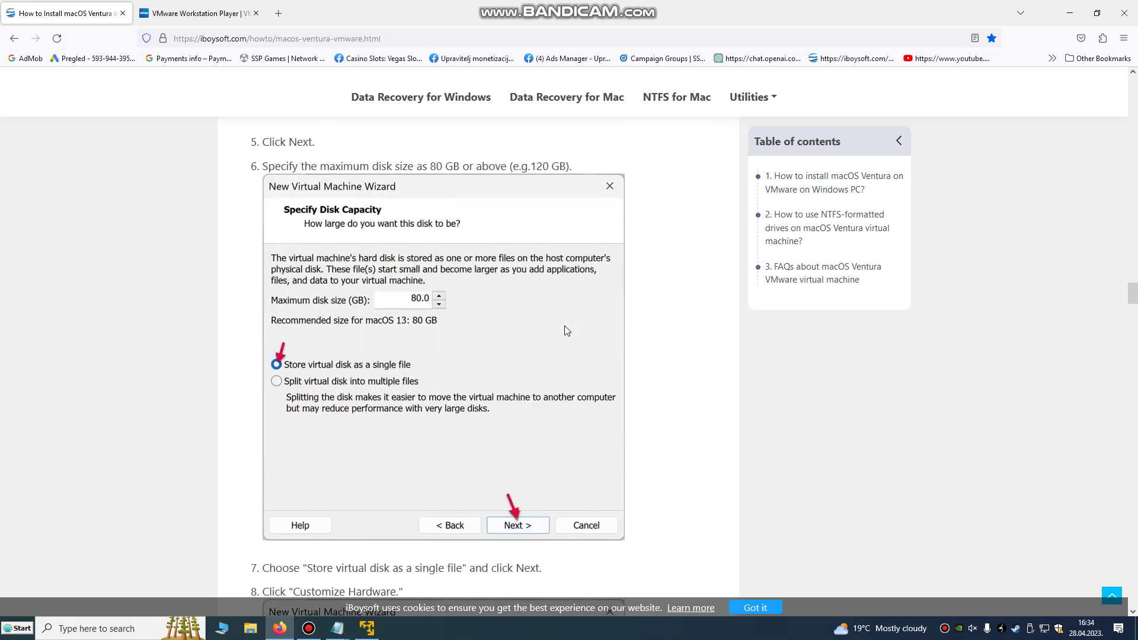
scroll(534, 326, down, 12)
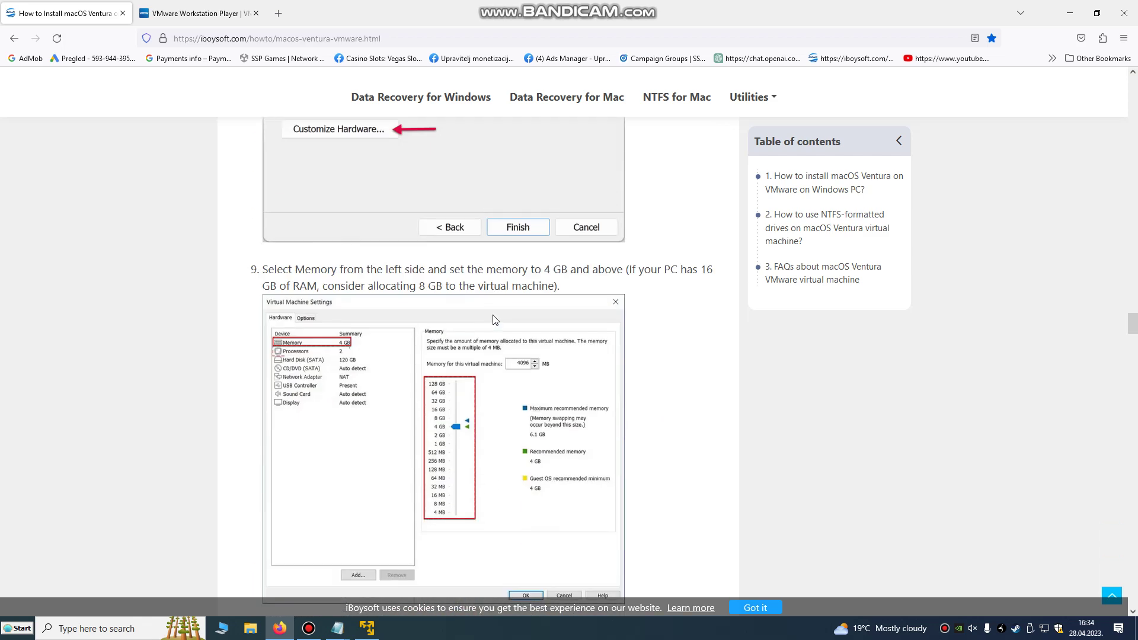
scroll(495, 320, down, 3)
scroll(493, 314, down, 10)
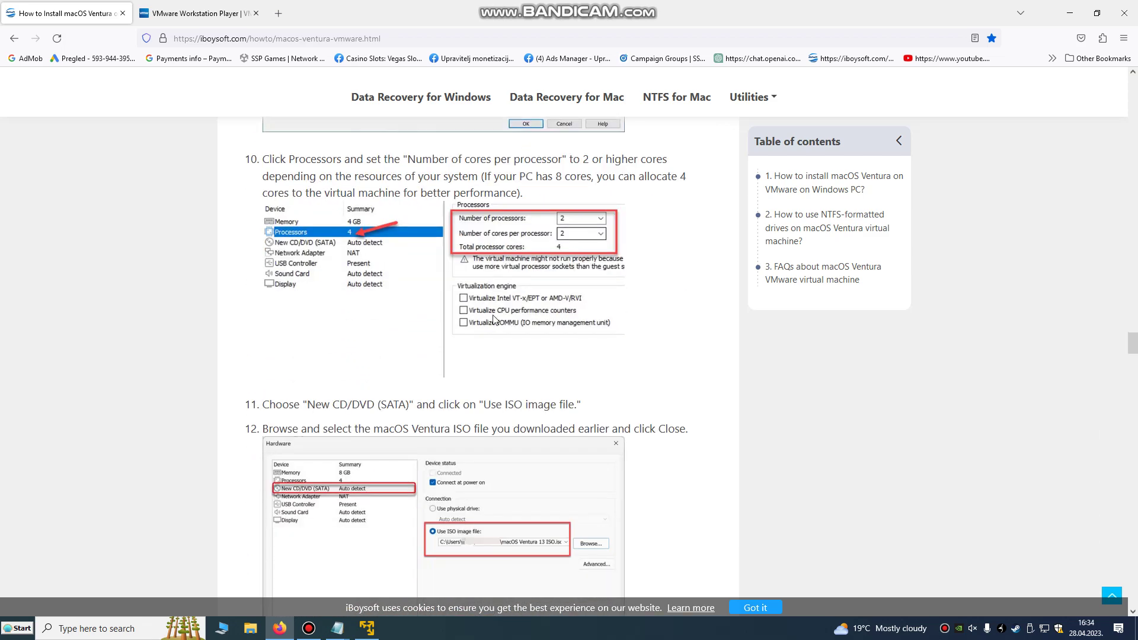
scroll(524, 361, down, 3)
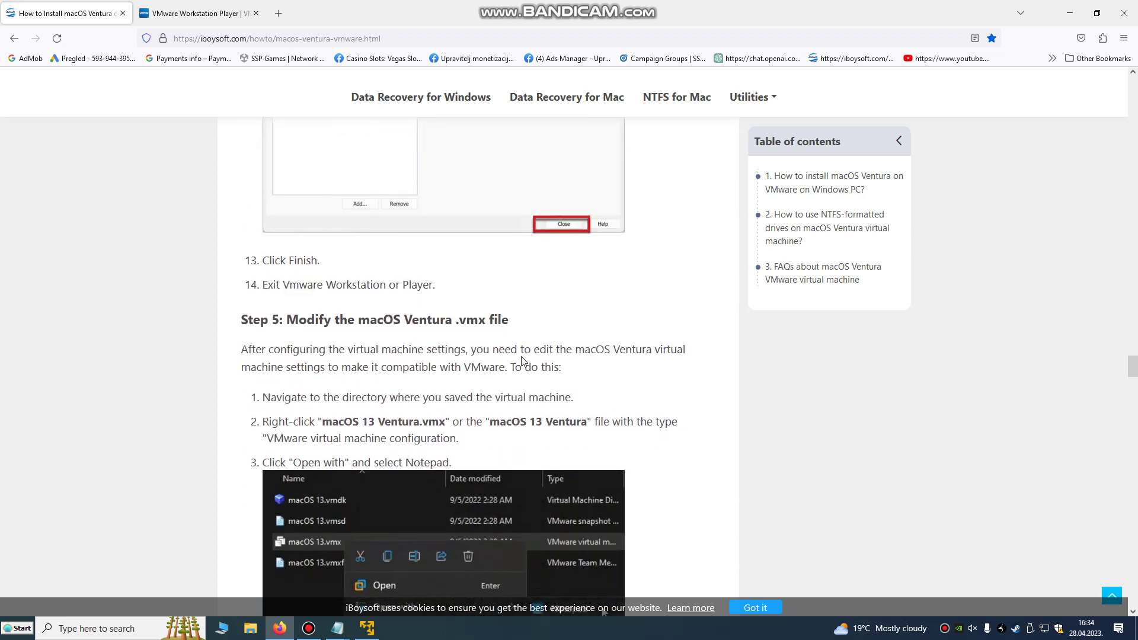
drag(364, 259, 458, 258)
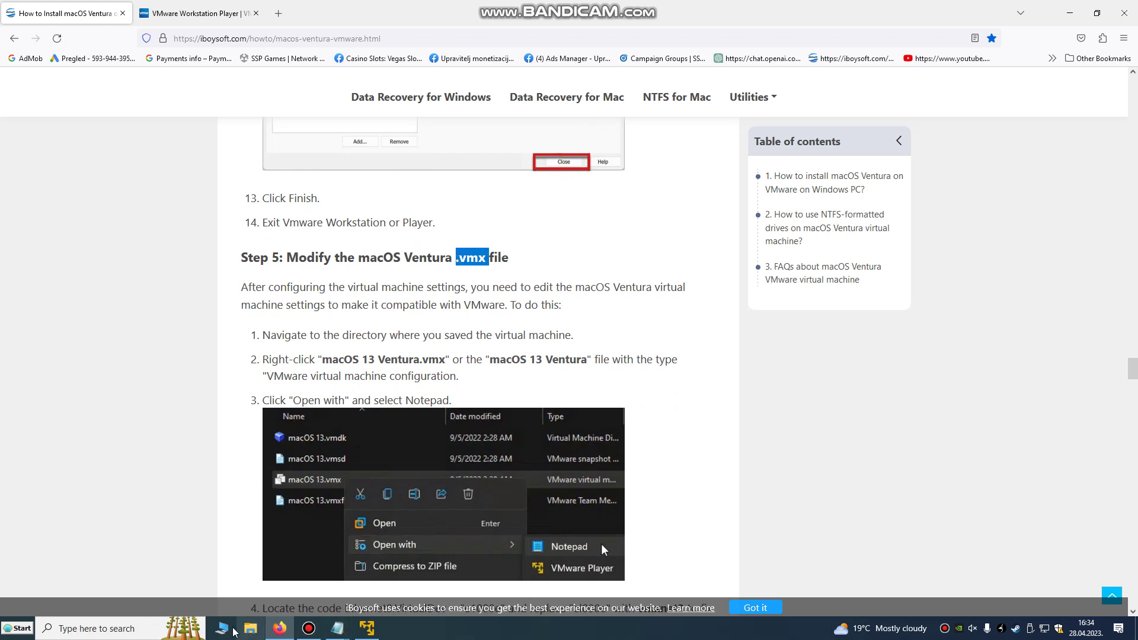
click(250, 629)
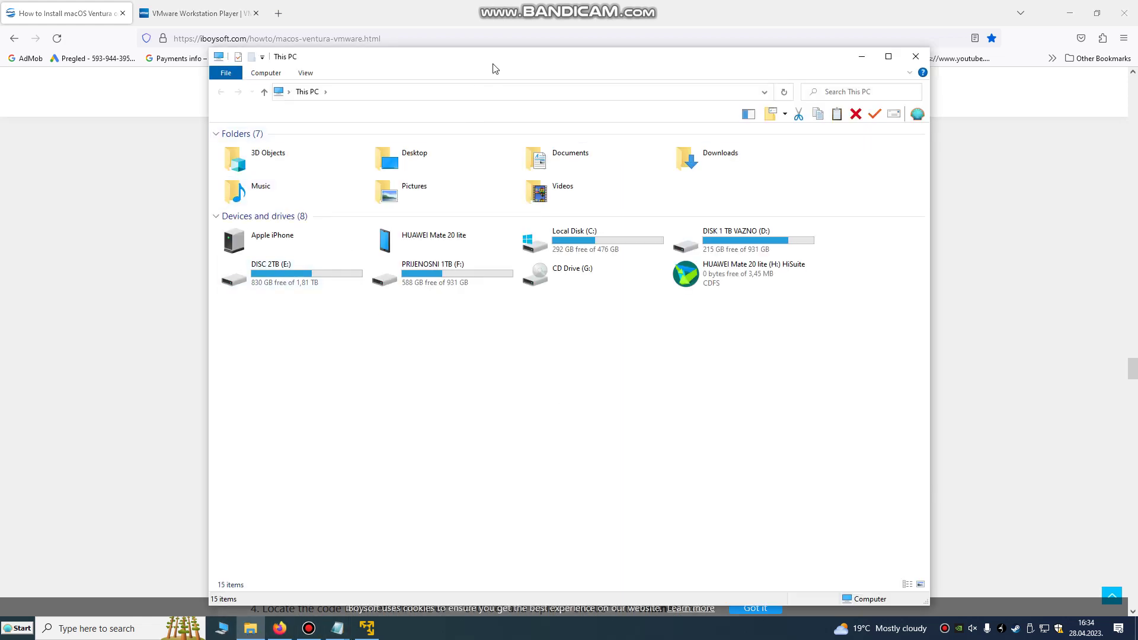
Step: Open macOS 13Ventura.vmx from Documents\Virtual Machines\macOS 13Ventura in Notepad using Edit
drag(492, 63, 712, 41)
double_click(769, 140)
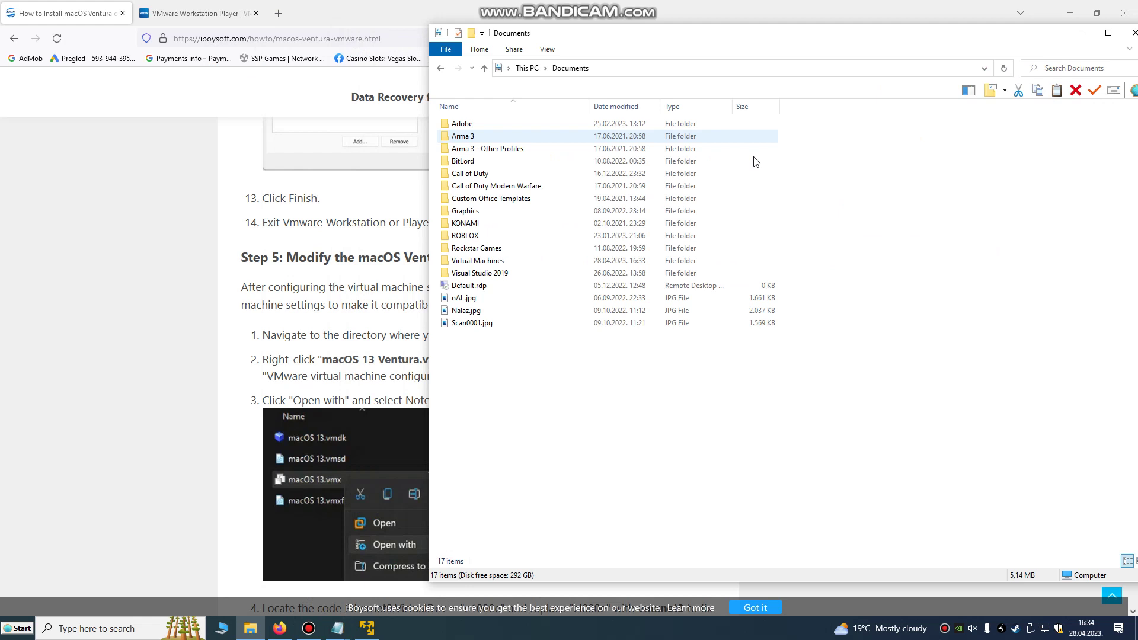
double_click(496, 260)
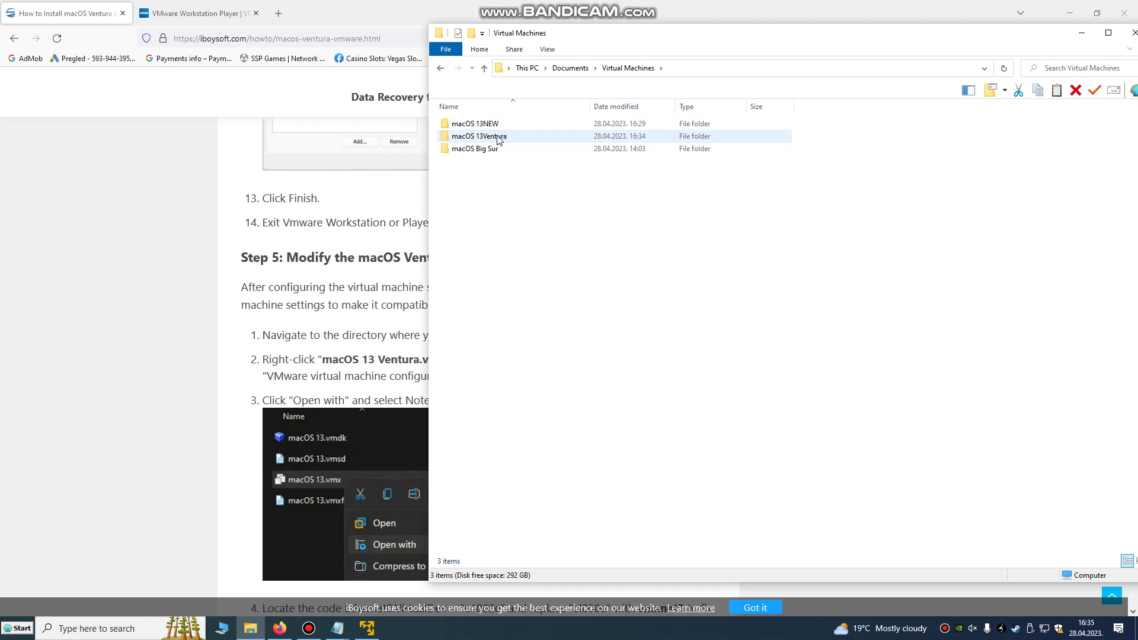
double_click(498, 138)
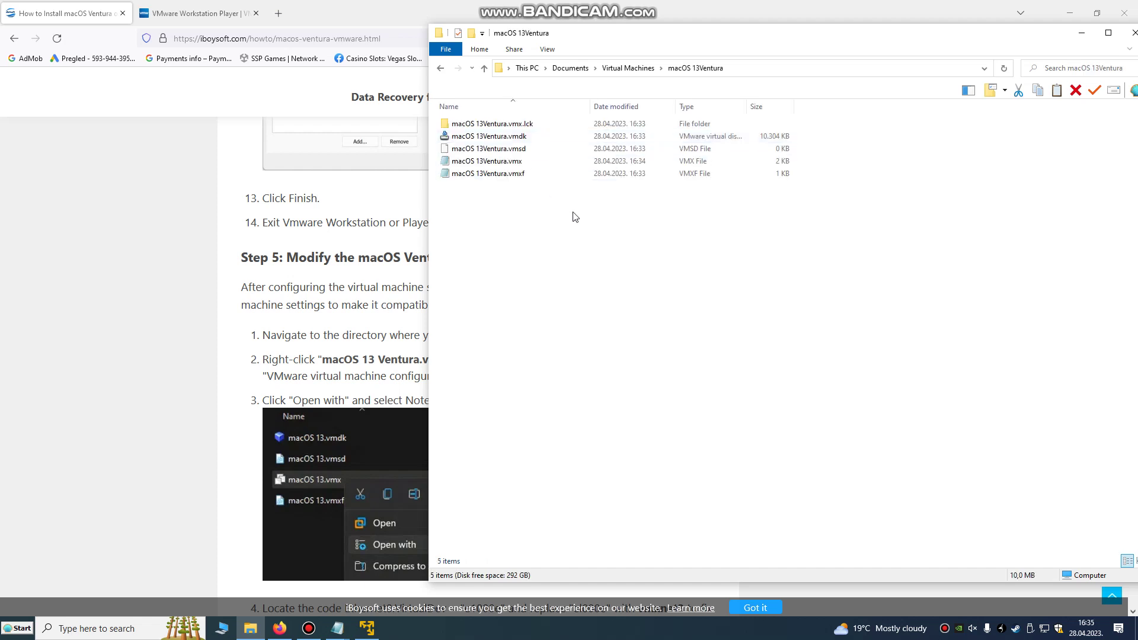
click(489, 165)
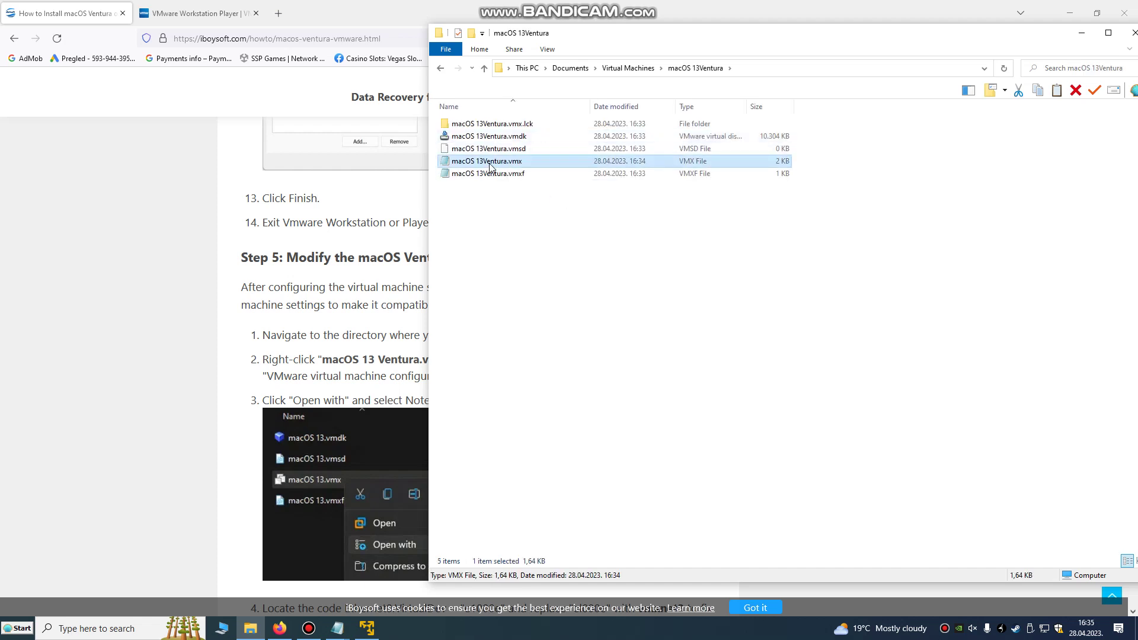
right_click(489, 167)
click(531, 186)
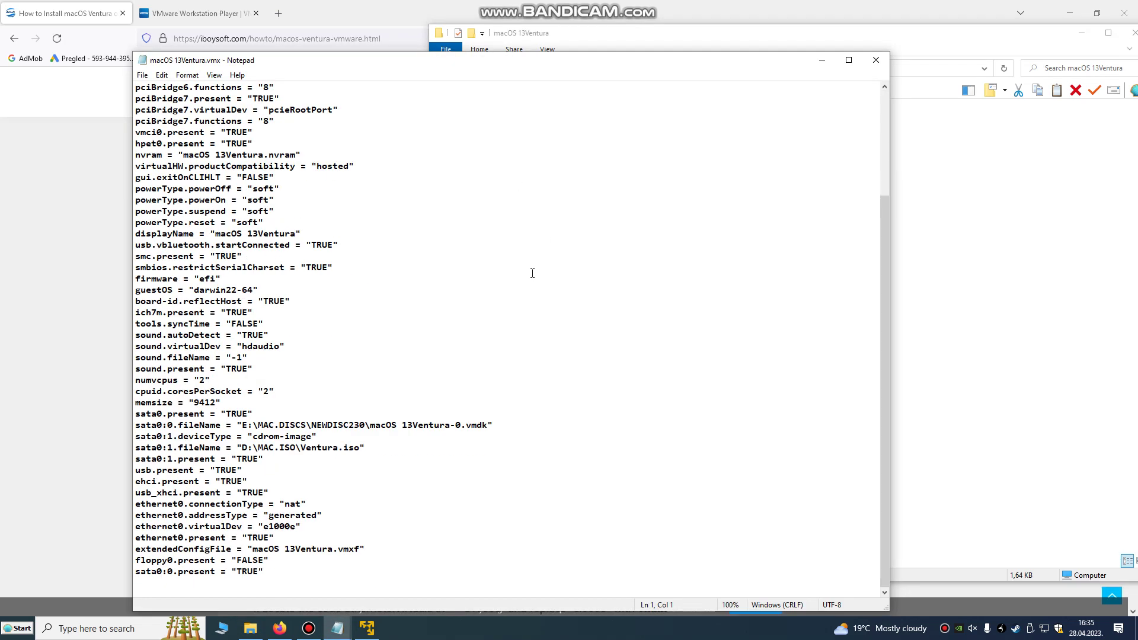
Step: Copy the value vmxnet3 from step 4 of the iBoysoft guide
click(137, 528)
shift+click(315, 529)
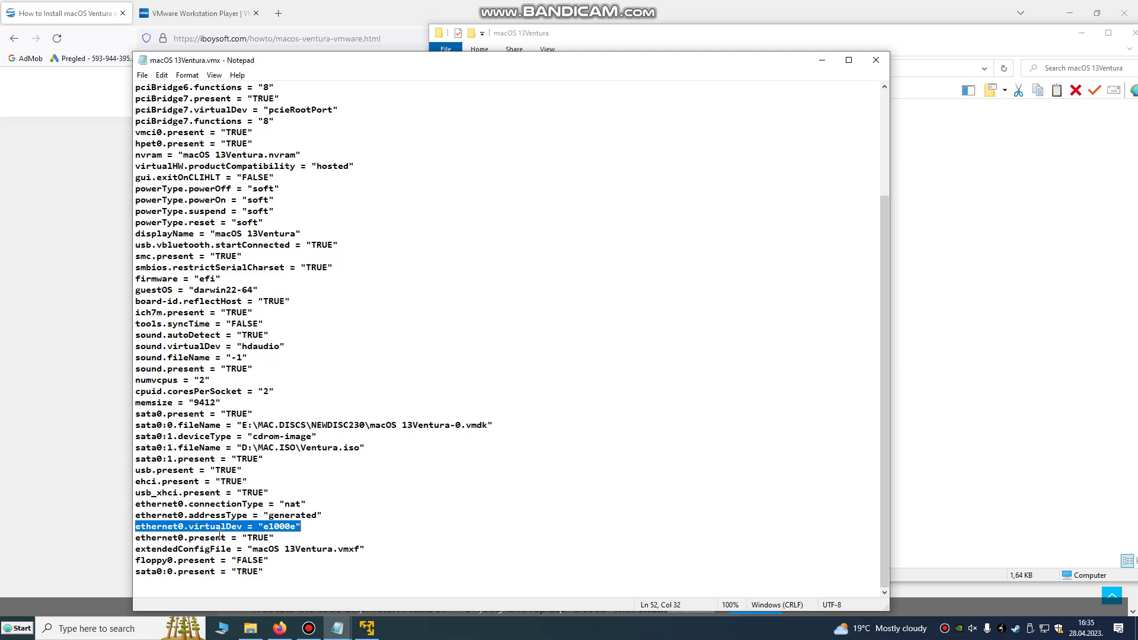
click(90, 495)
scroll(601, 180, down, 9)
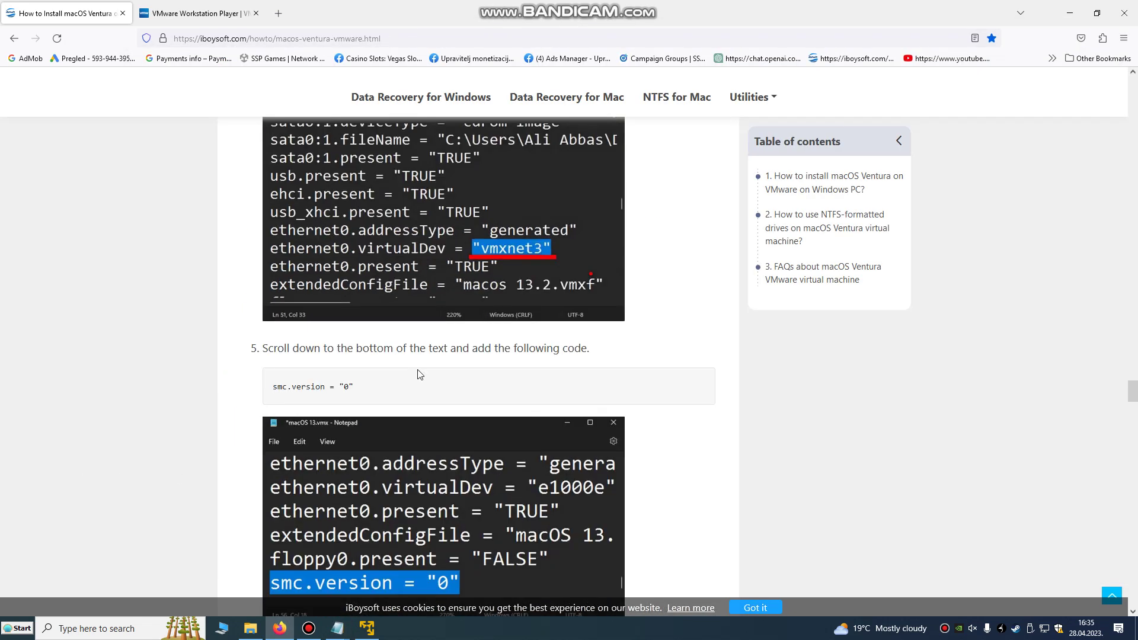
scroll(500, 332, up, 1)
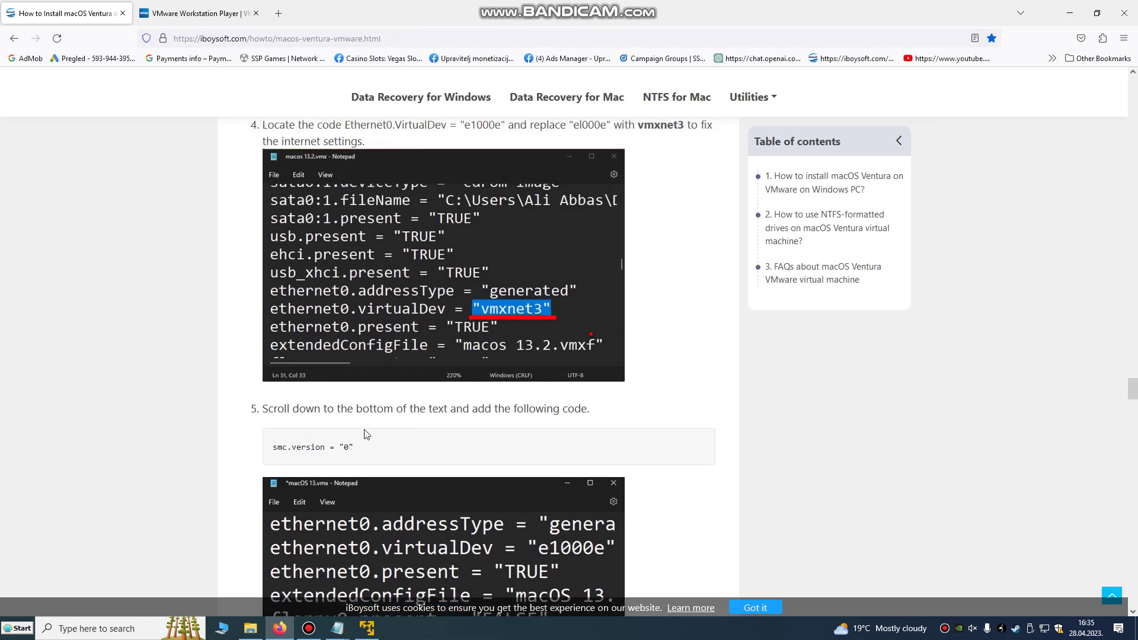
scroll(630, 306, up, 3)
drag(638, 306, 676, 306)
right_click(677, 306)
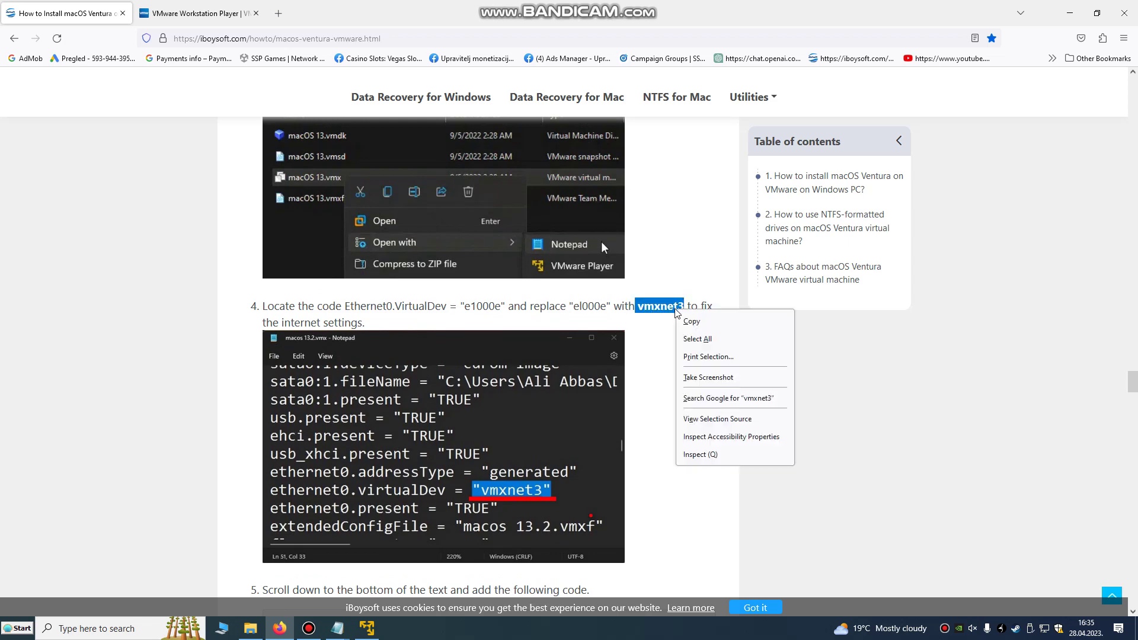
click(692, 324)
Step: Replace e1000e with vmxnet3 on the ethernet0.virtualDev line, removing the extra space
click(346, 628)
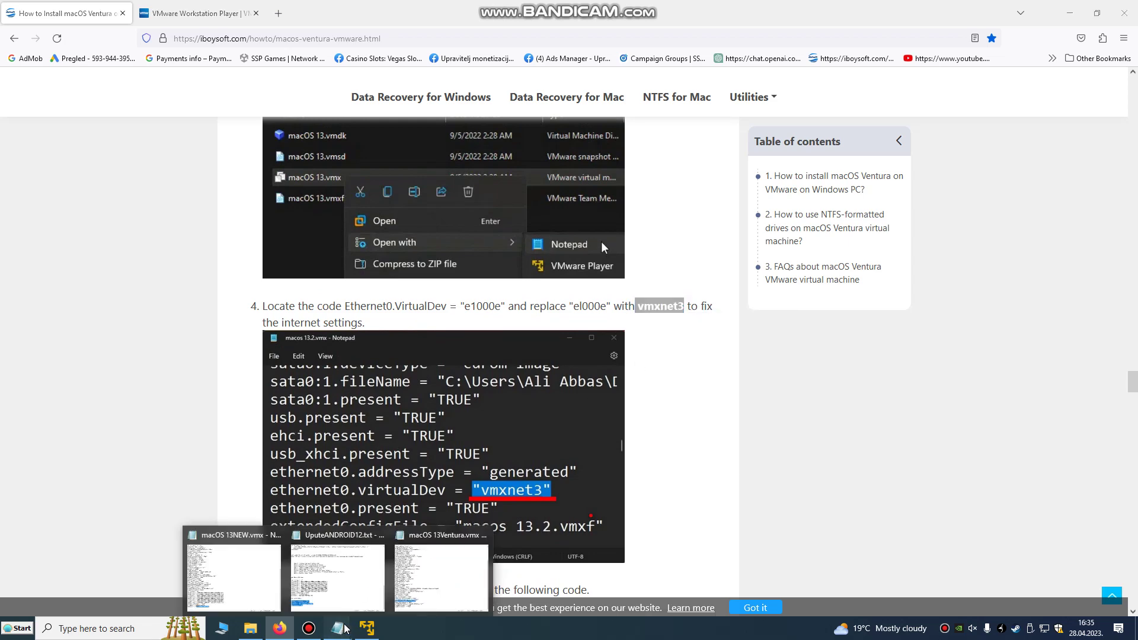
mouse_move(360, 586)
click(422, 572)
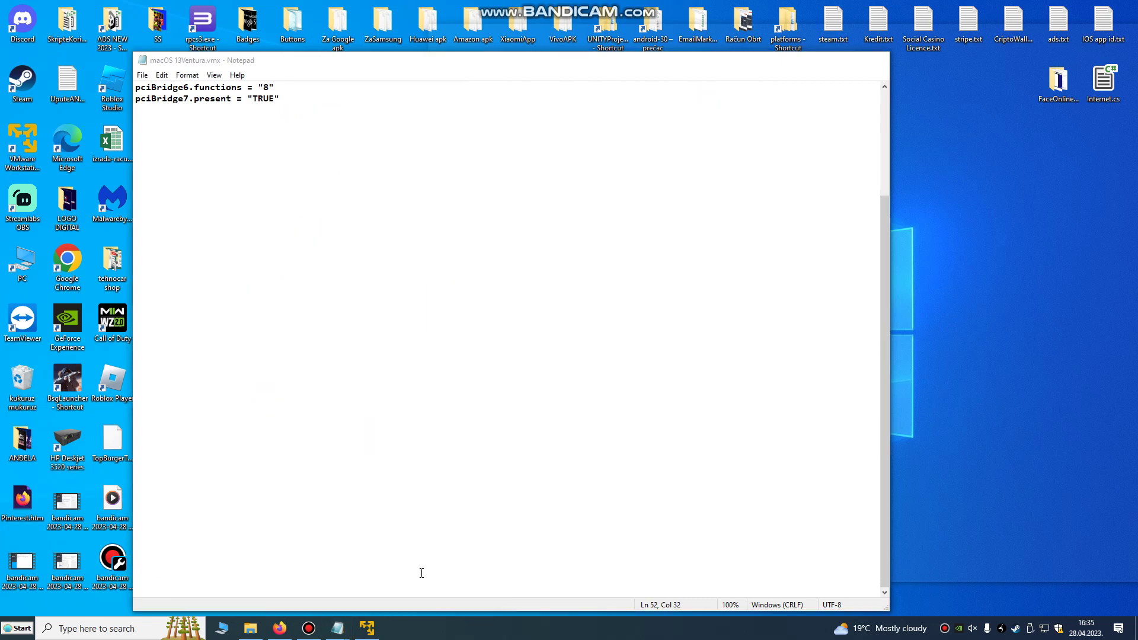
click(265, 528)
double_click(273, 527)
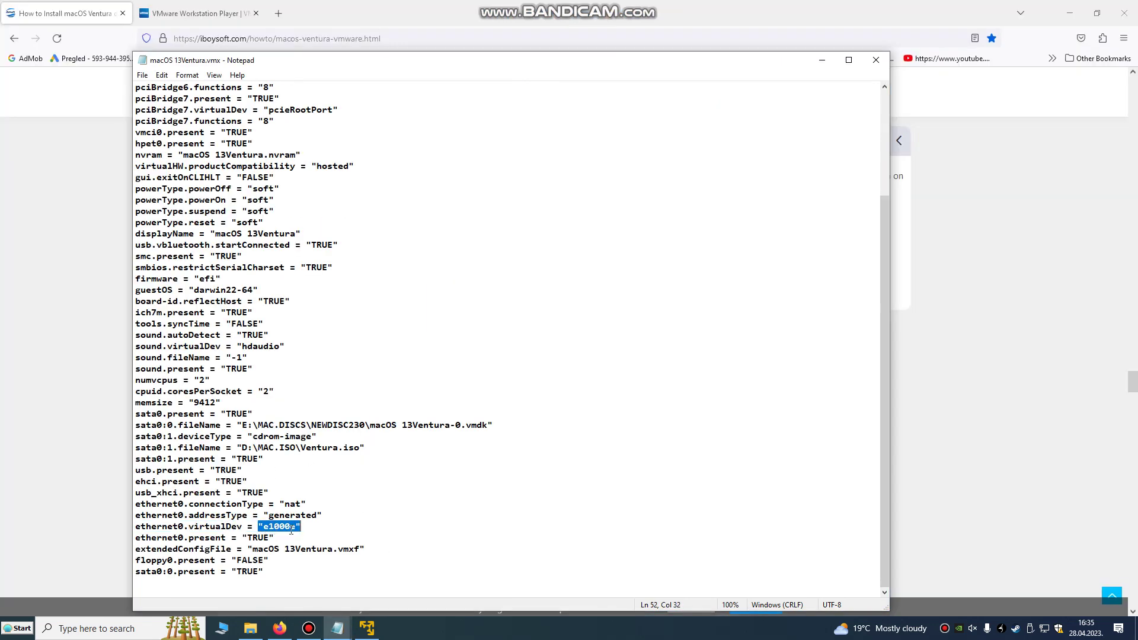
click(295, 527)
drag(296, 527, 264, 527)
key(ctrl+v)
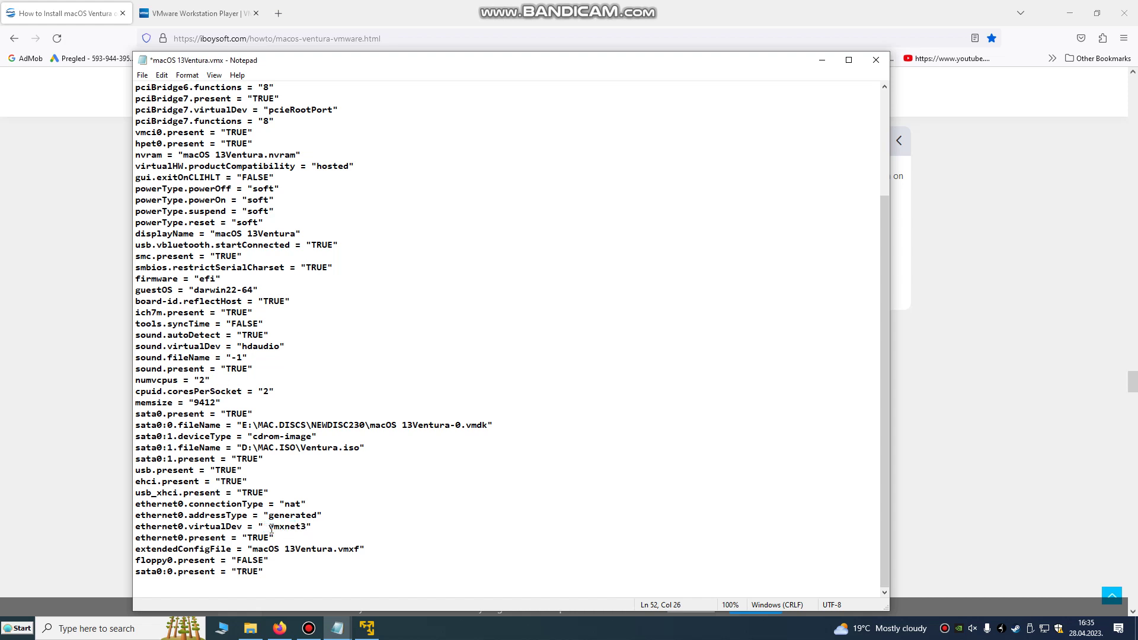
key(BackSpace)
Step: Close the extra macOS 13NEW.vmx Notepad window
mouse_move(328, 630)
mouse_move(363, 587)
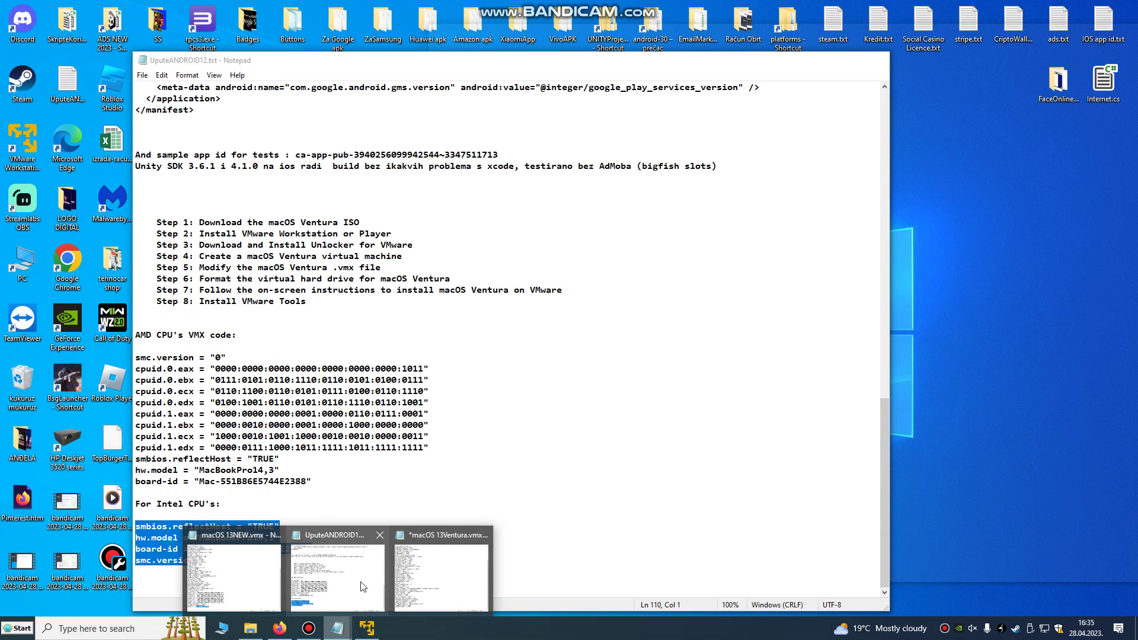
click(236, 574)
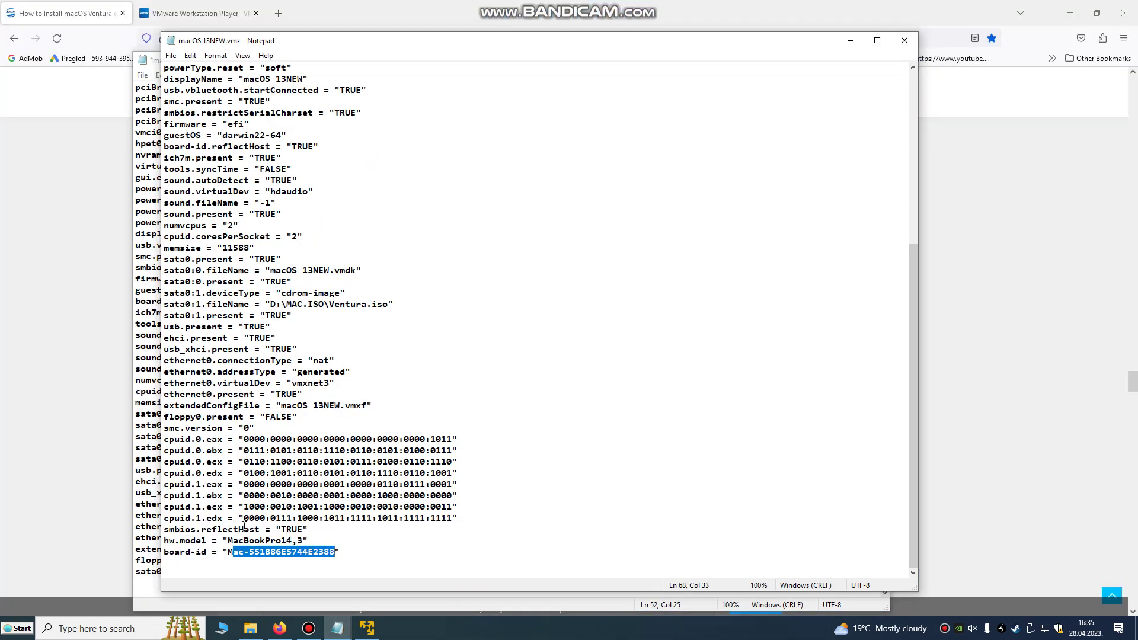
click(905, 40)
Step: Copy the AMD CPU code block from the UputeANDROID12.txt notes
mouse_move(367, 630)
mouse_move(410, 599)
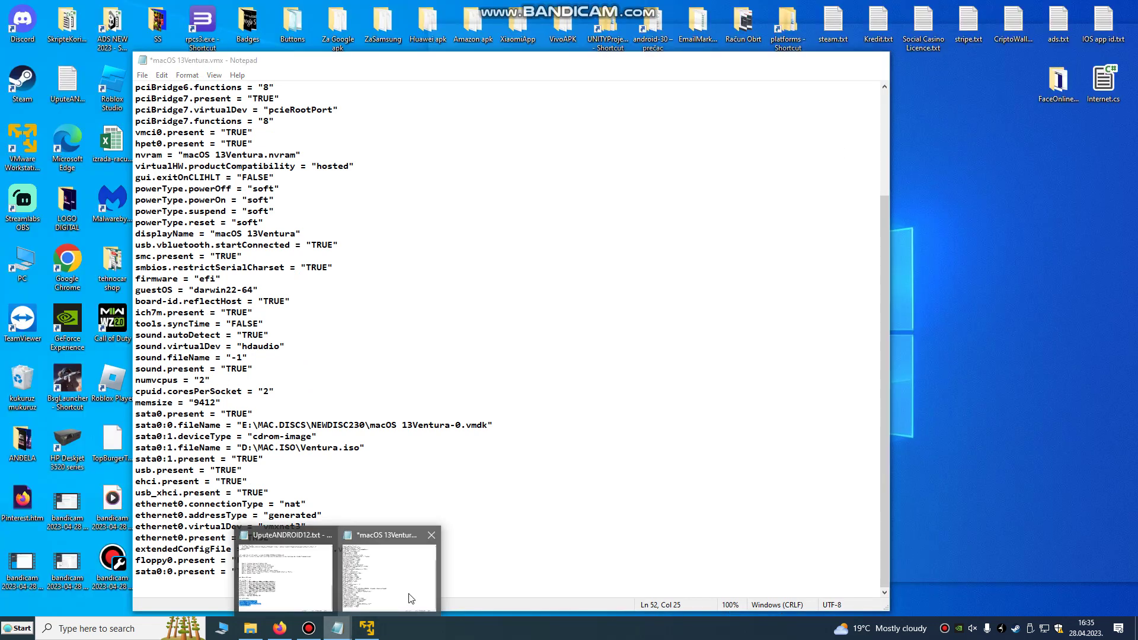
click(284, 578)
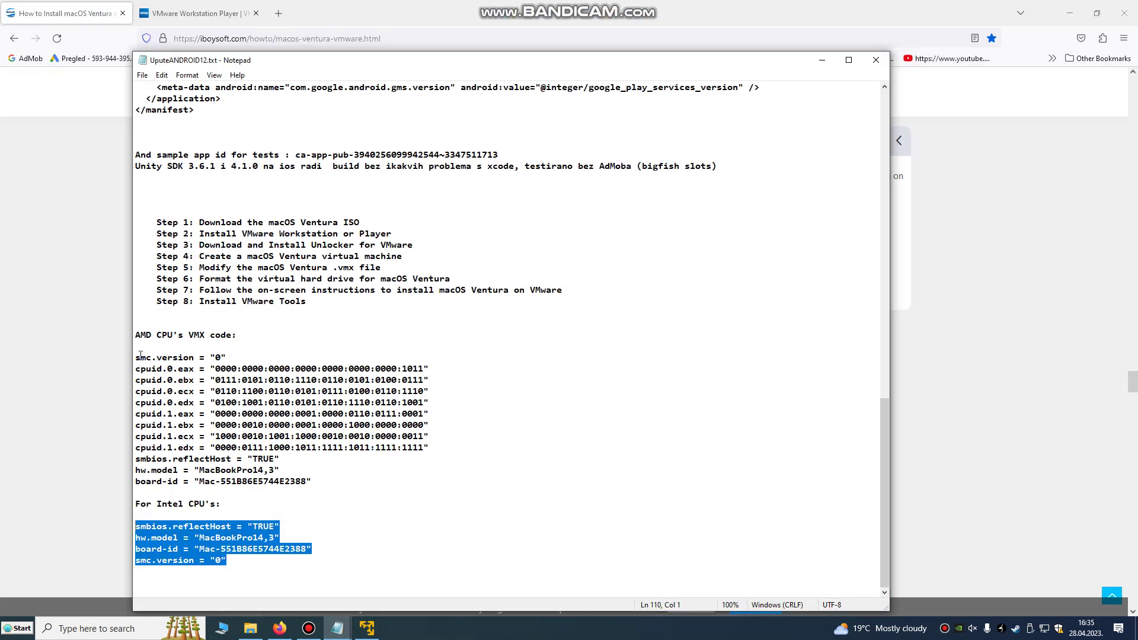
drag(136, 360, 343, 487)
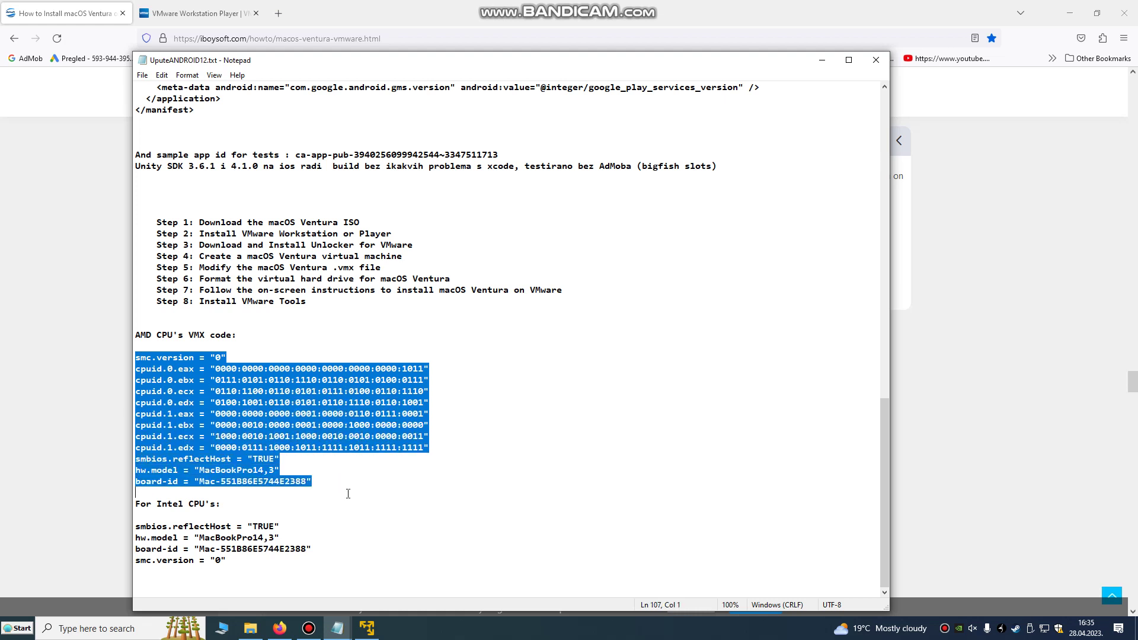
right_click(199, 420)
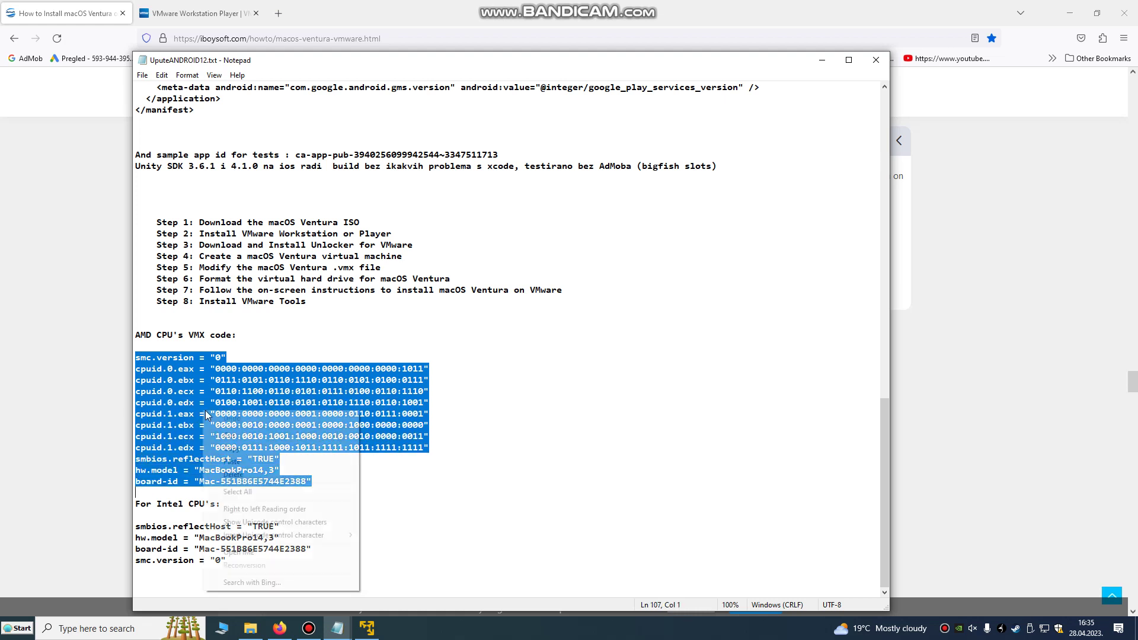
click(220, 449)
click(203, 516)
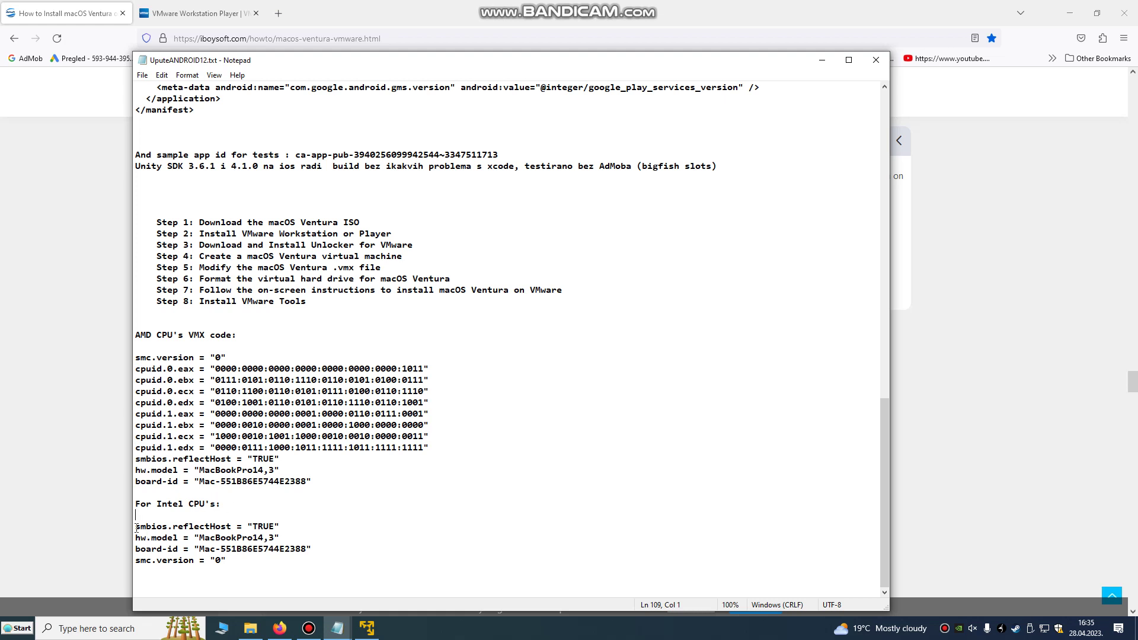
drag(136, 527, 227, 561)
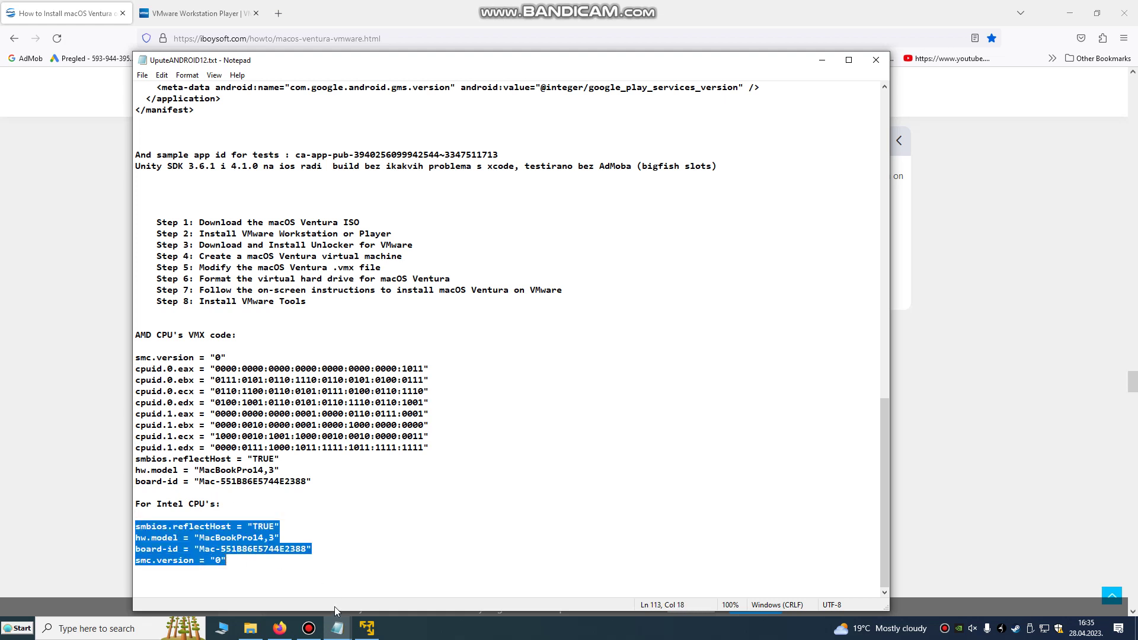
Step: Paste the AMD code on a new line at the end of macOS 13Ventura.vmx and save
mouse_move(346, 629)
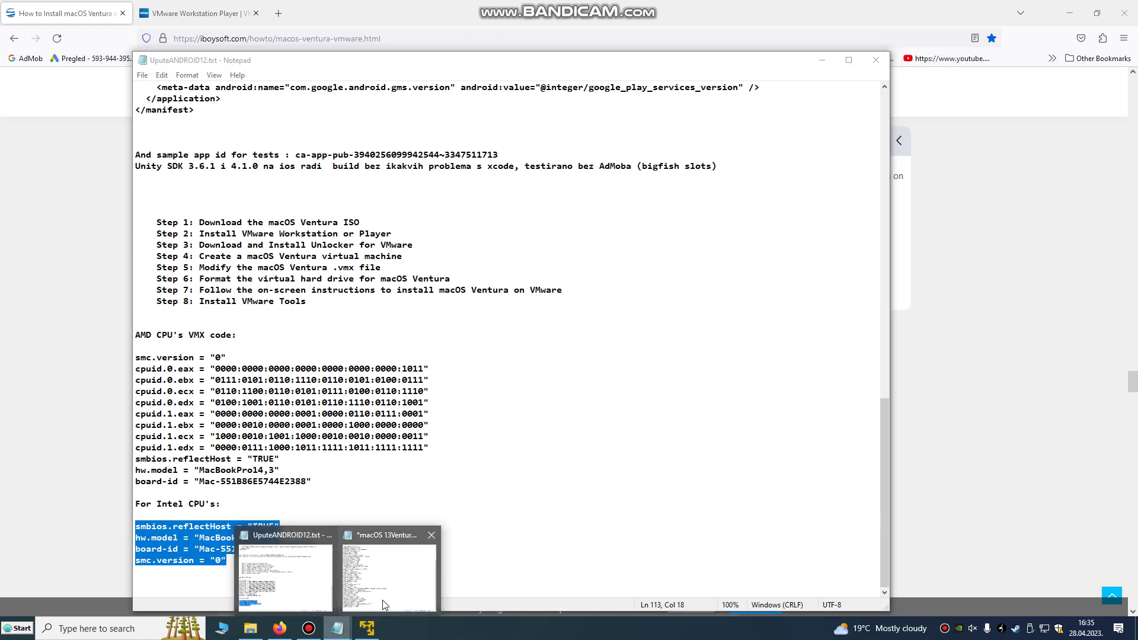
click(363, 590)
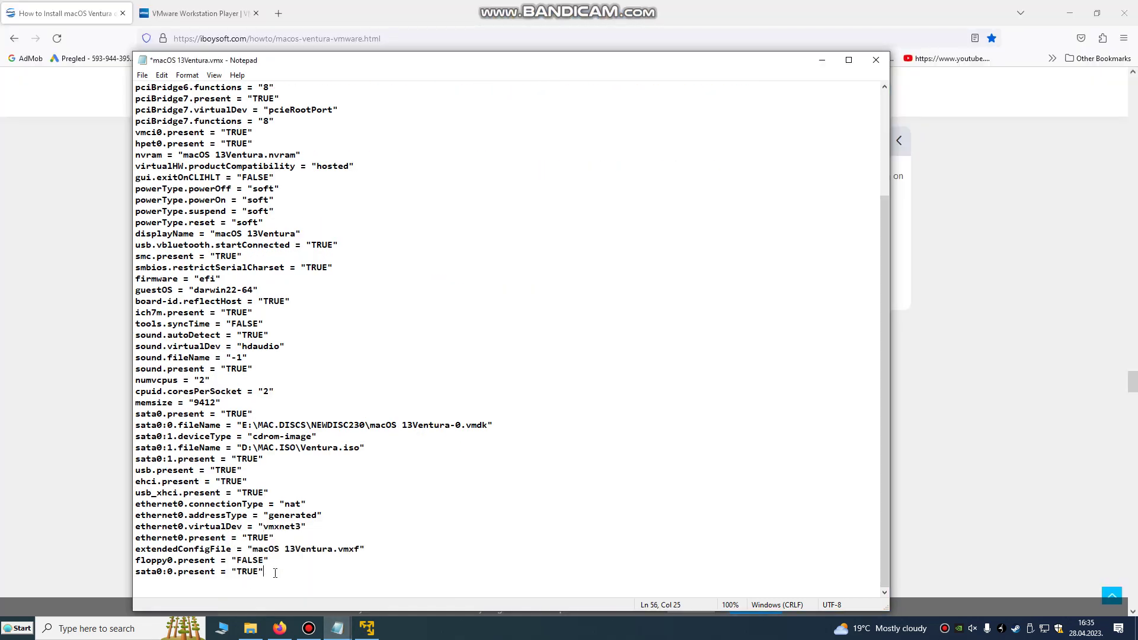
key(Return)
key(ctrl+v)
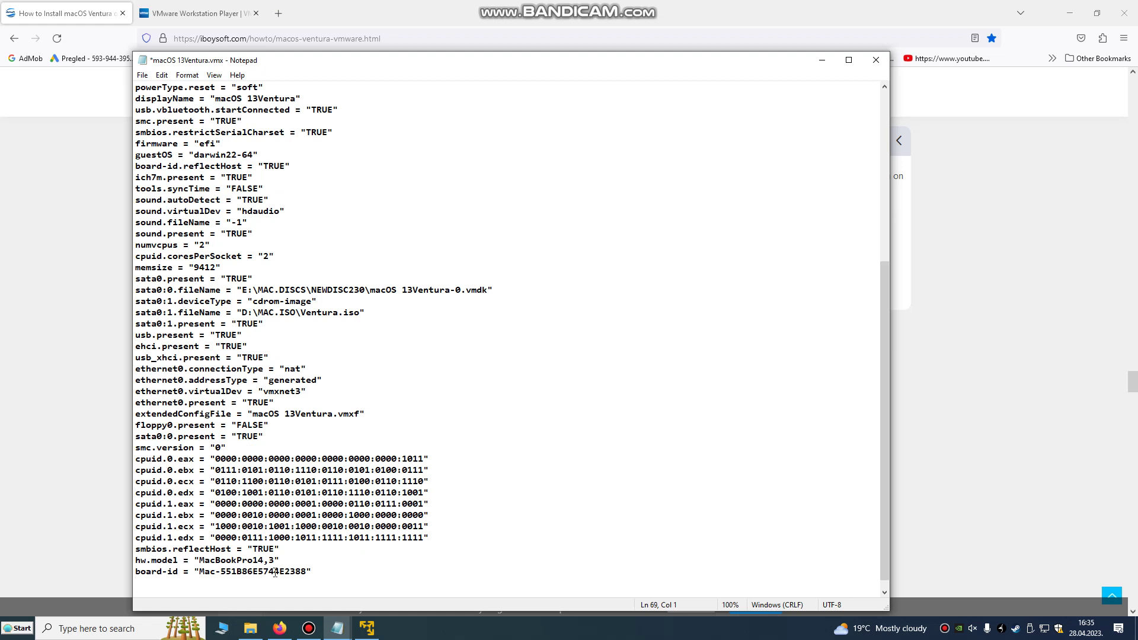
drag(312, 575, 134, 449)
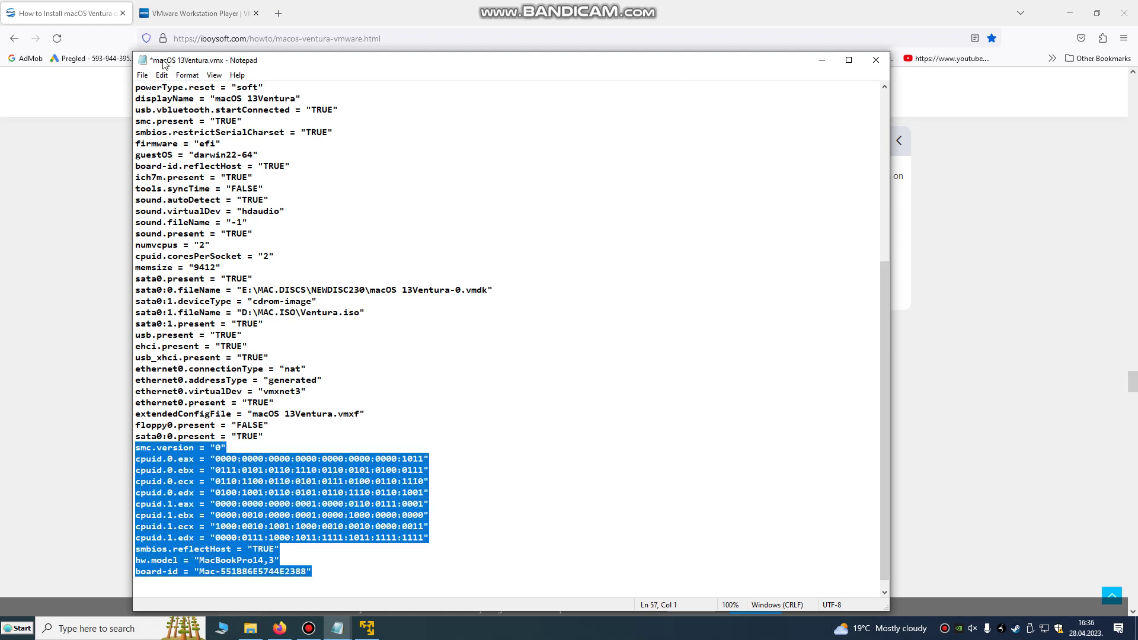
click(143, 74)
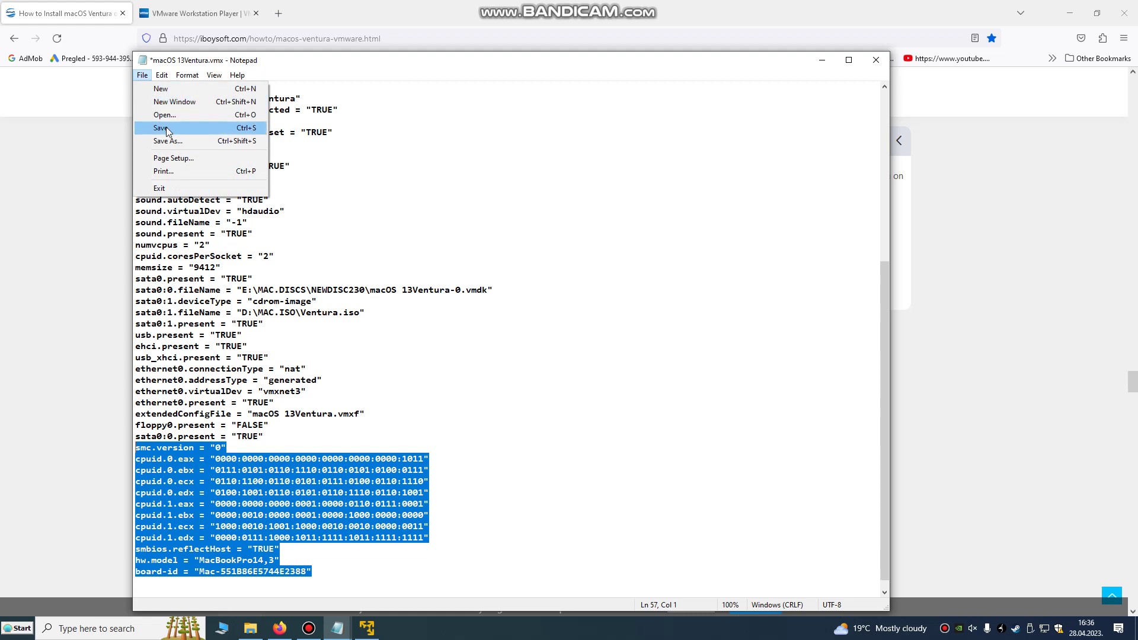
click(167, 128)
key(alt+Tab)
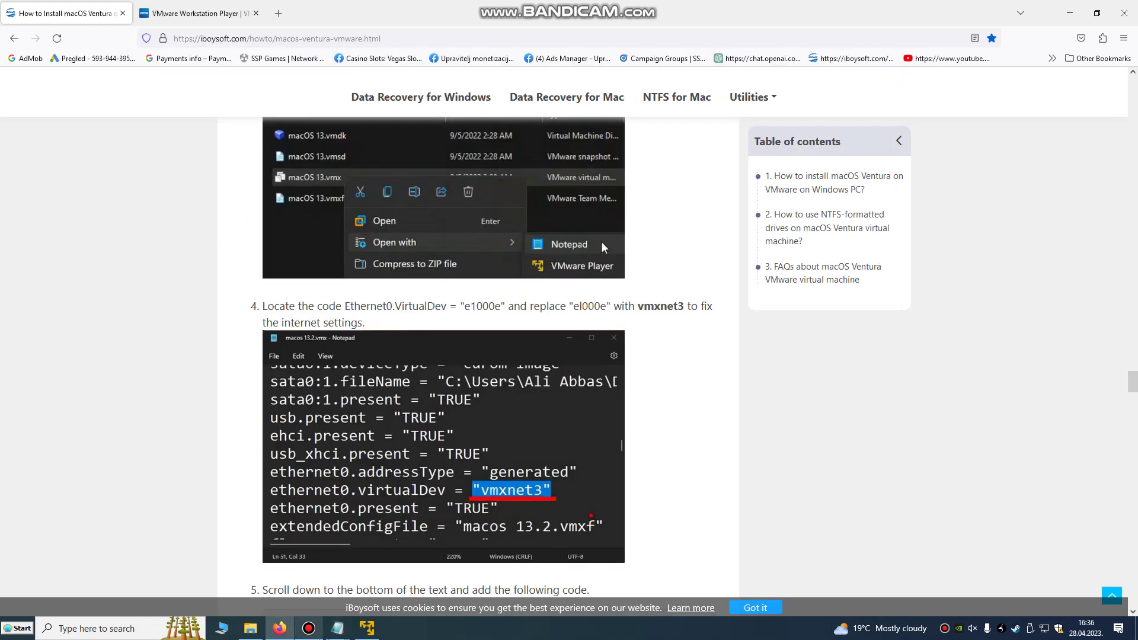
Step: Switch to VMware Player and play the macOS 13Ventura virtual machine
key(alt+Tab)
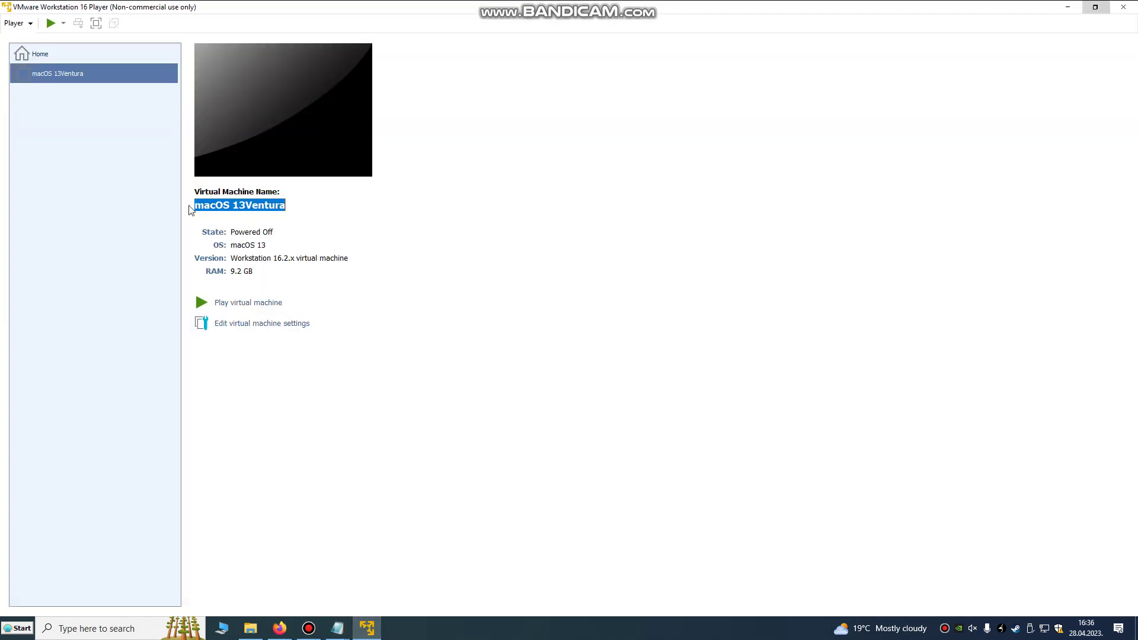
click(226, 306)
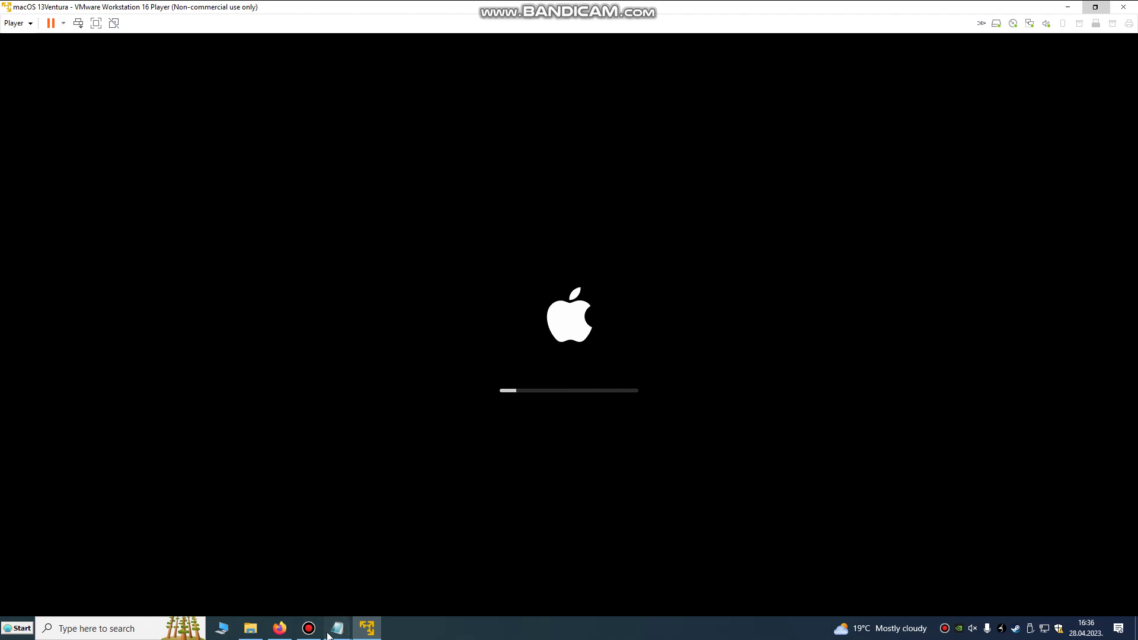
Step: Review the AMD and Intel CPU code blocks in UputeANDROID12.txt, then return to Firefox
mouse_move(328, 636)
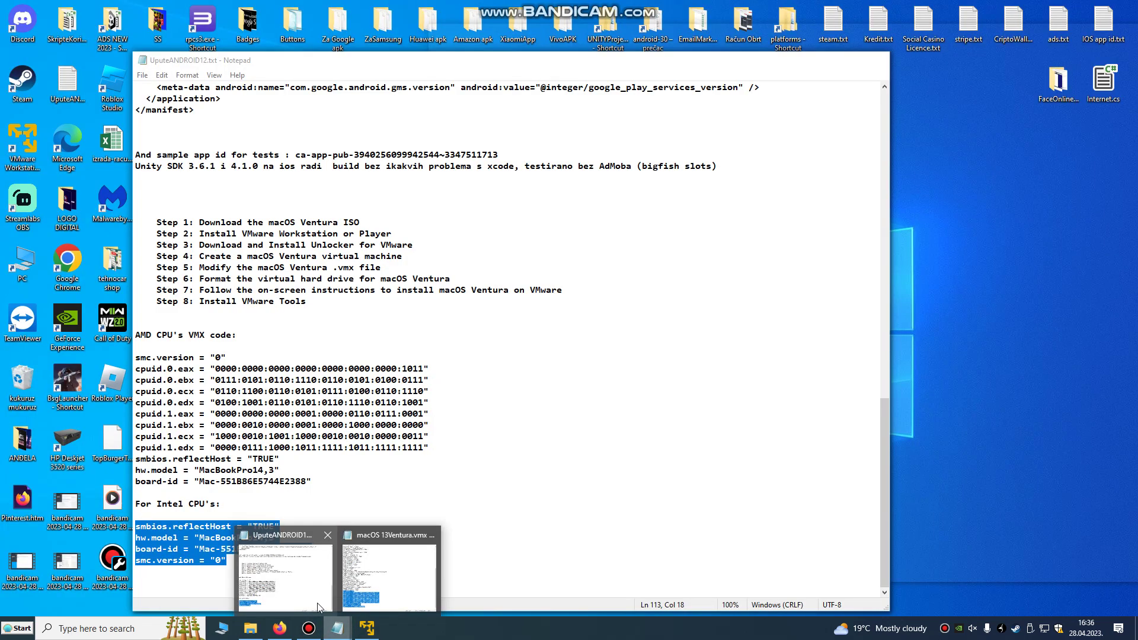
mouse_move(371, 600)
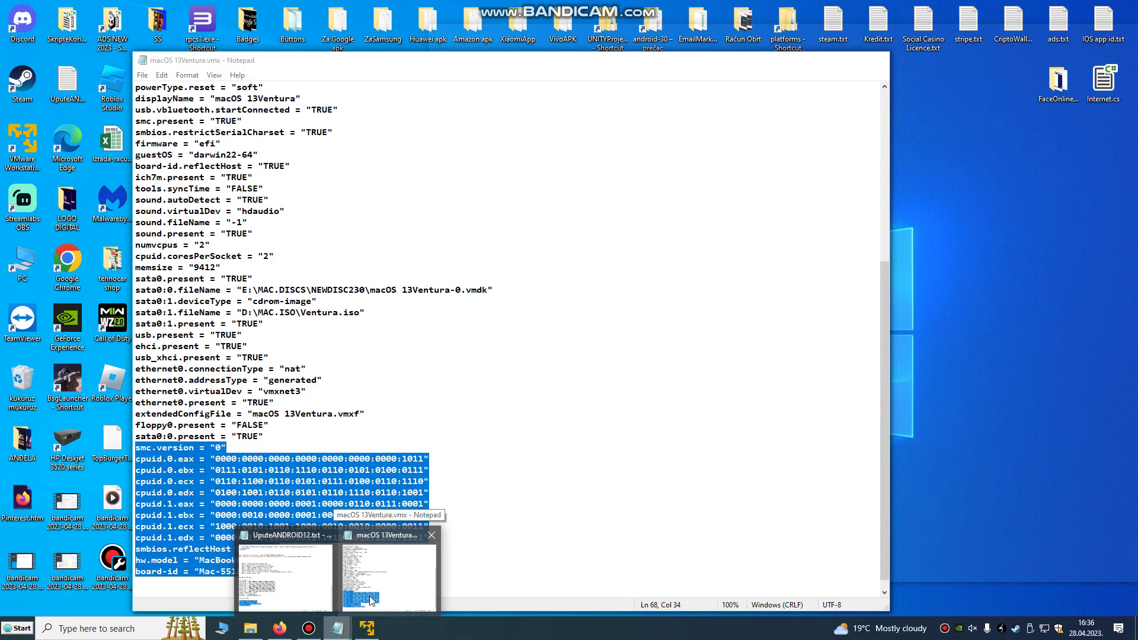
mouse_move(330, 582)
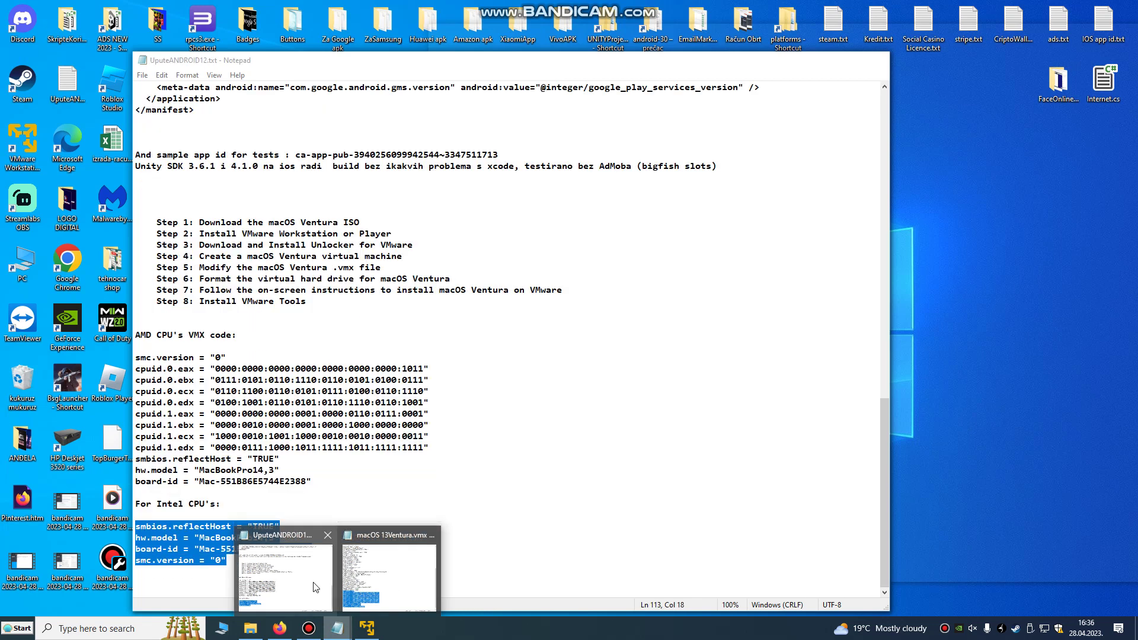
click(323, 611)
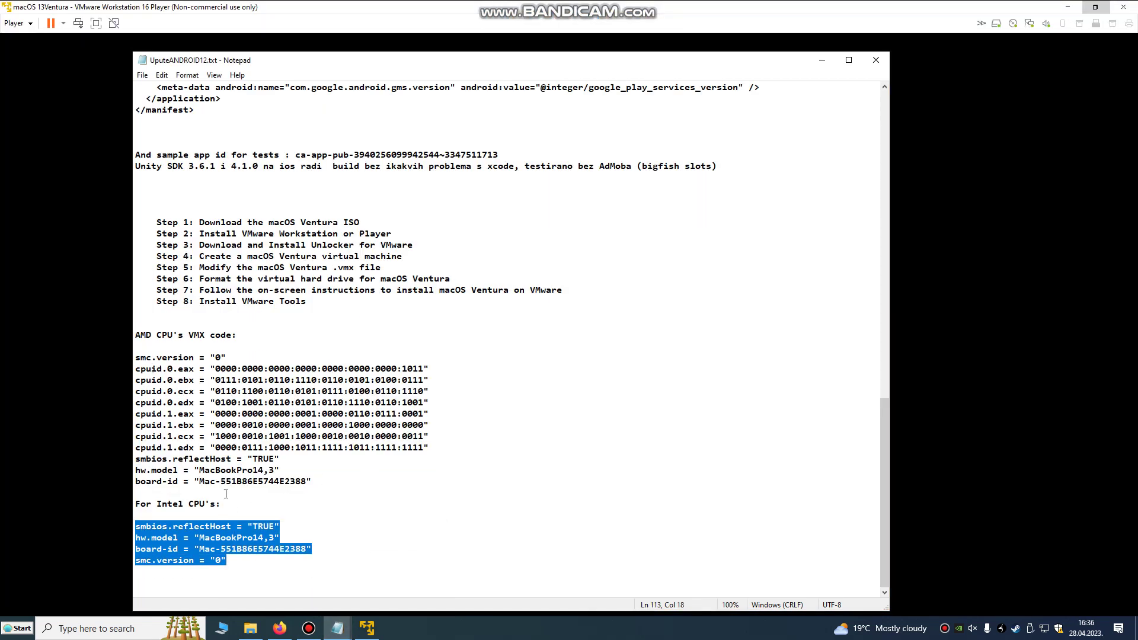
click(226, 493)
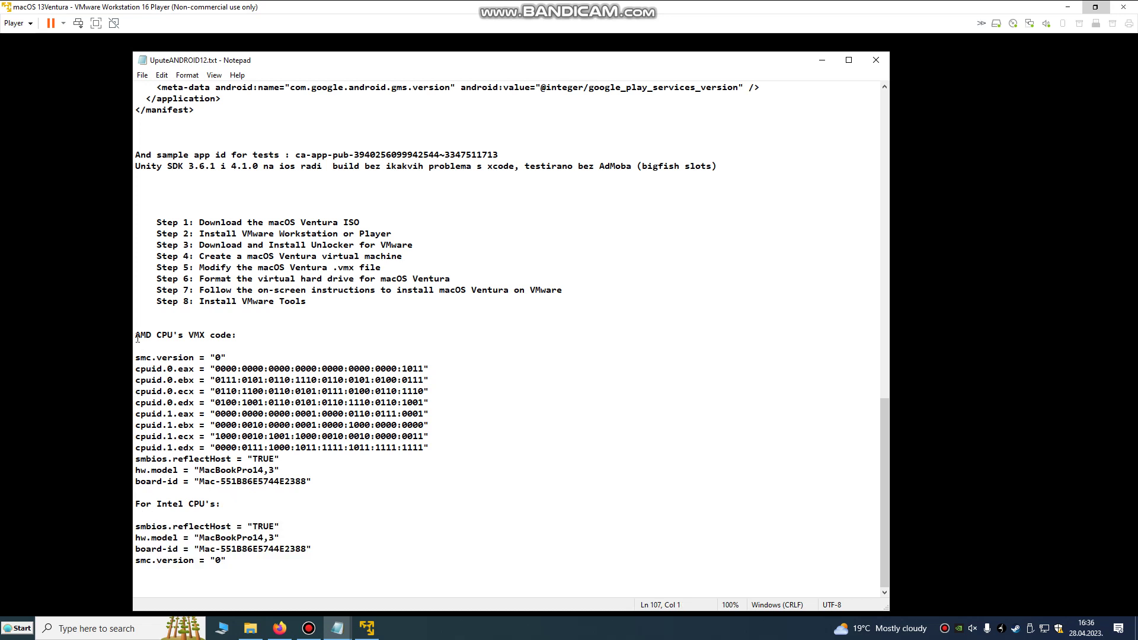
drag(138, 338, 133, 362)
click(312, 481)
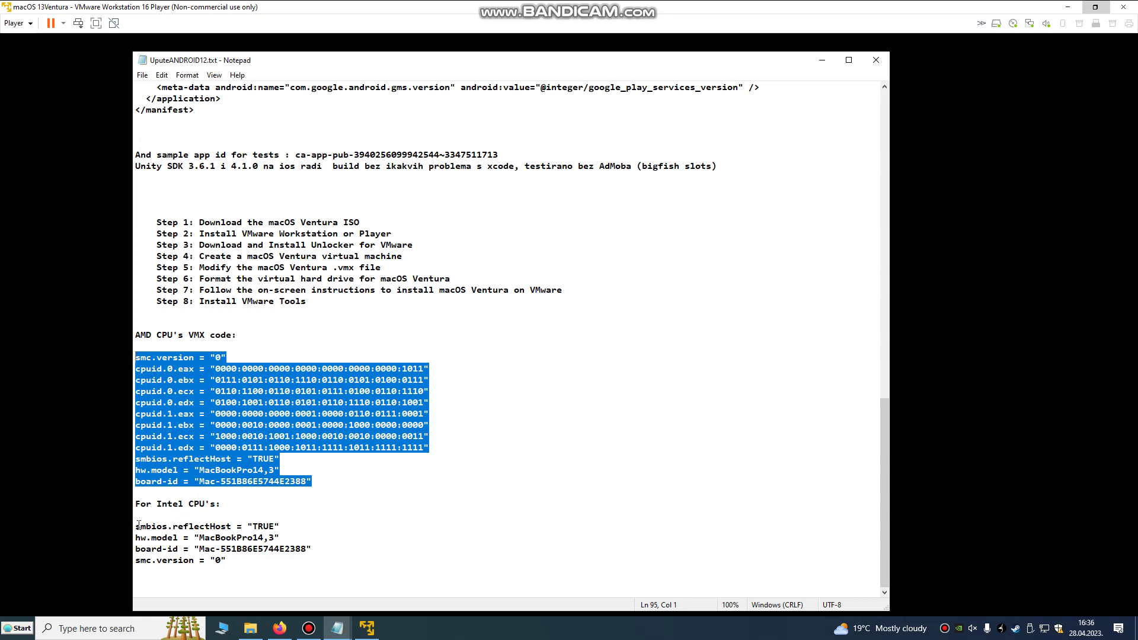
drag(138, 525, 226, 561)
click(279, 627)
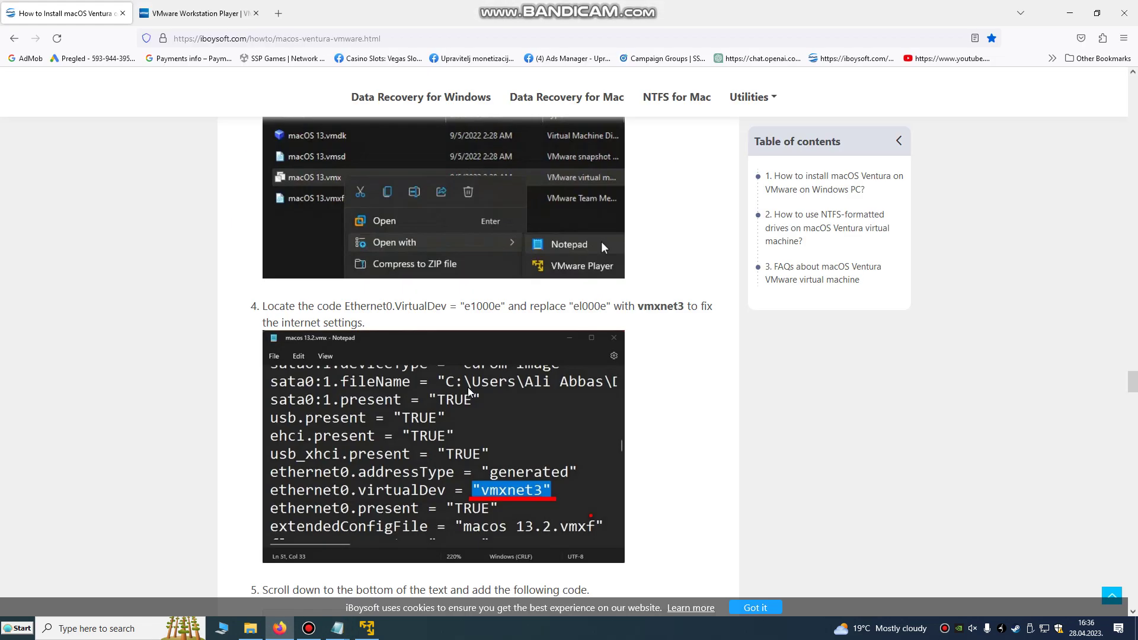
Step: Scroll down the guide and briefly check the VM's macOS boot progress
scroll(469, 392, down, 8)
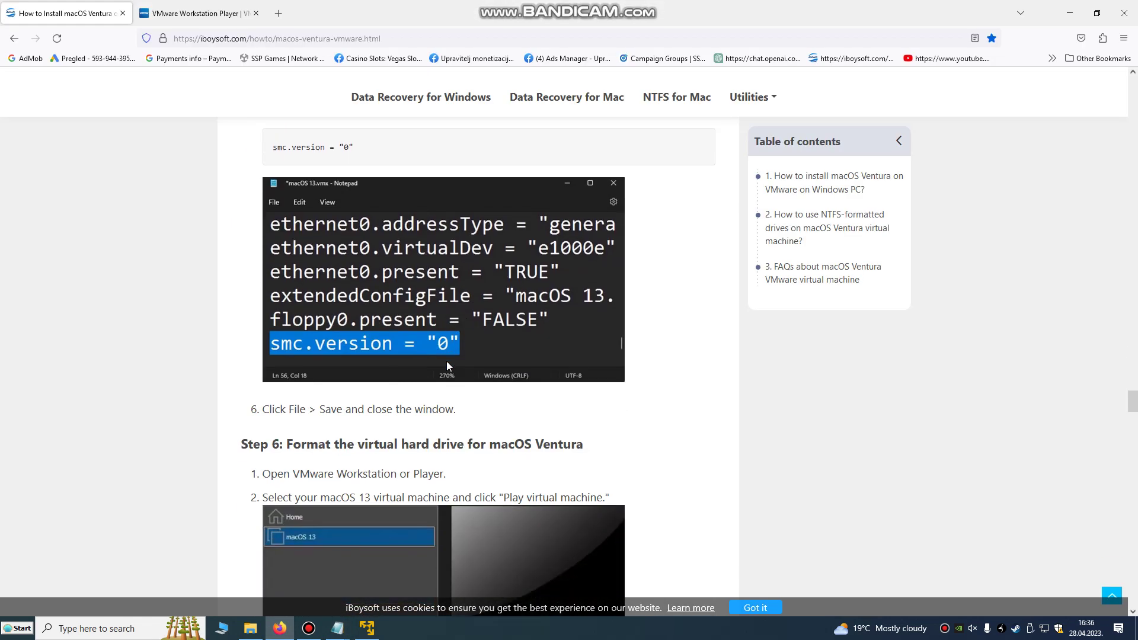
scroll(446, 361, down, 6)
scroll(519, 347, down, 6)
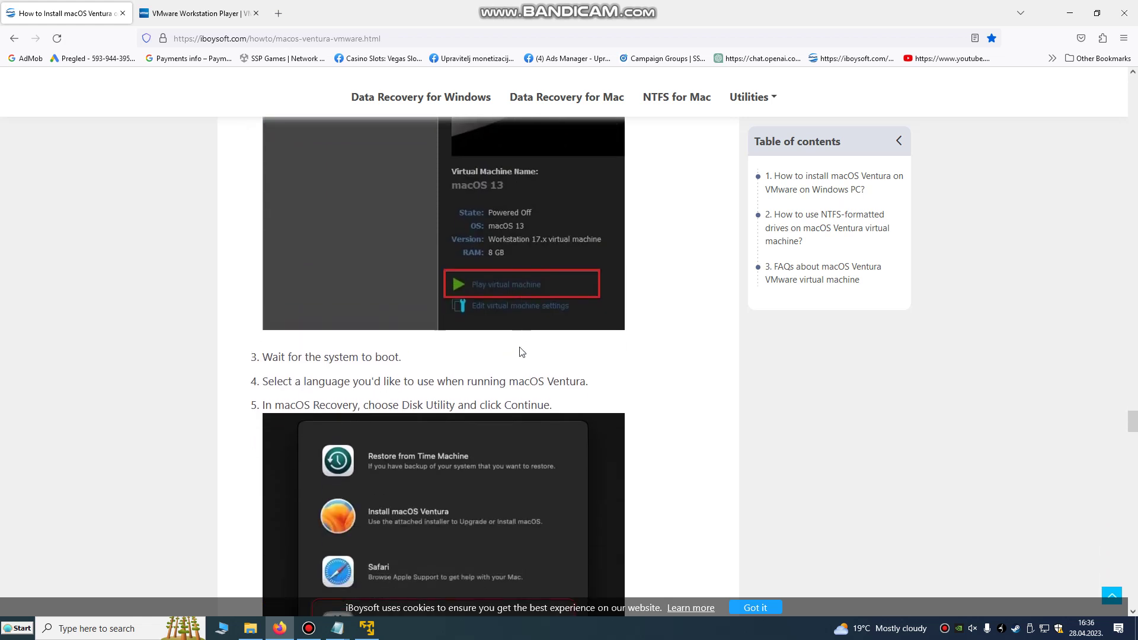
scroll(519, 346, down, 2)
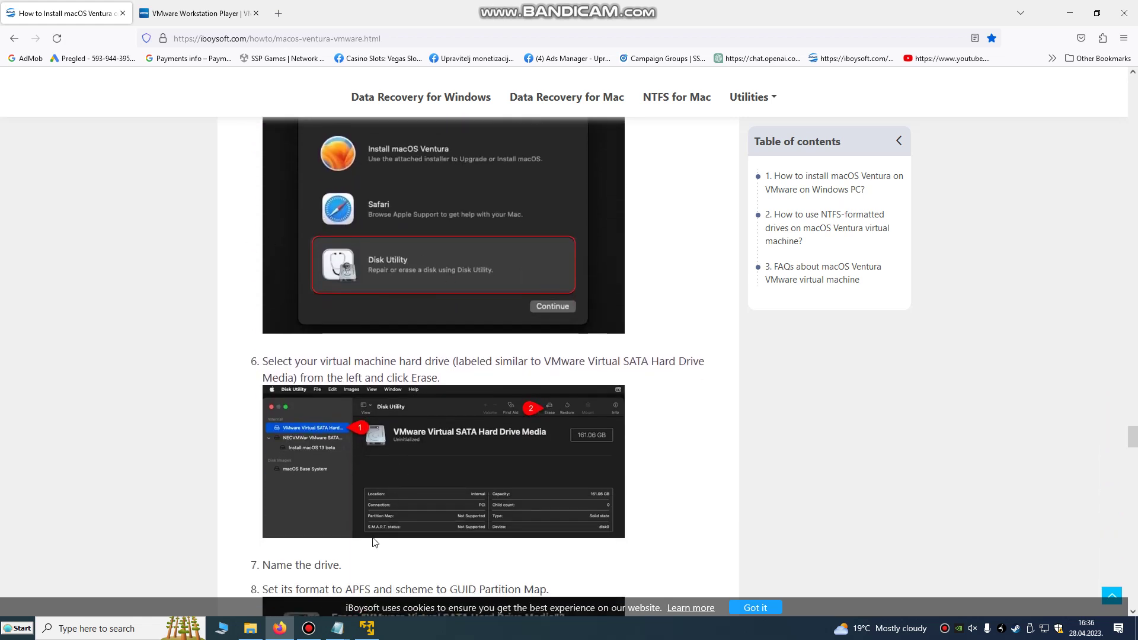
click(367, 627)
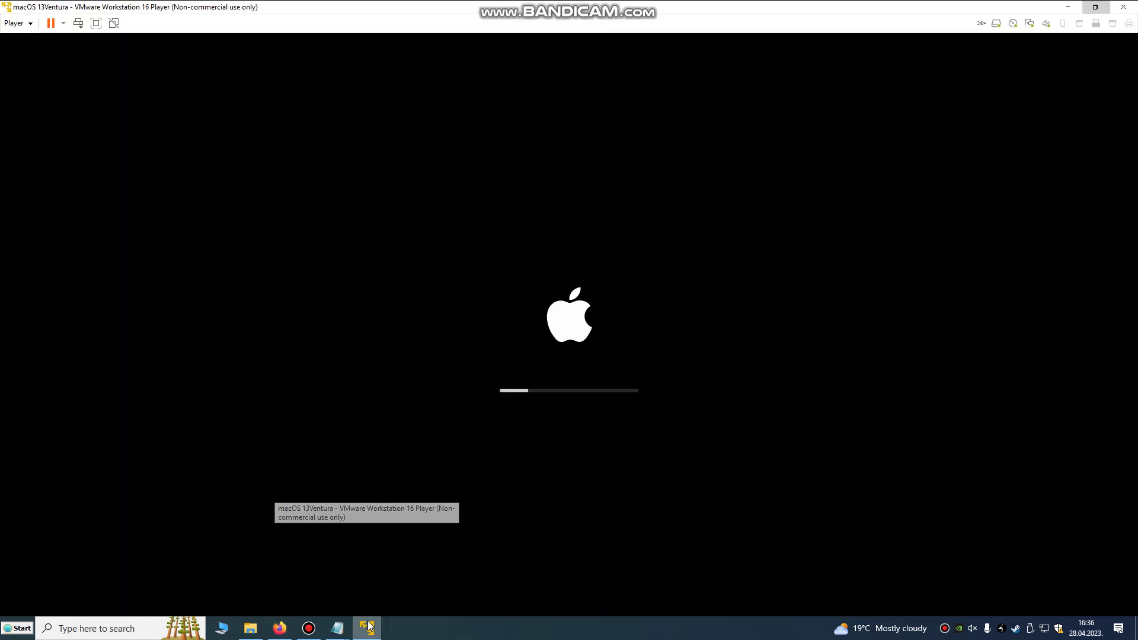
click(280, 627)
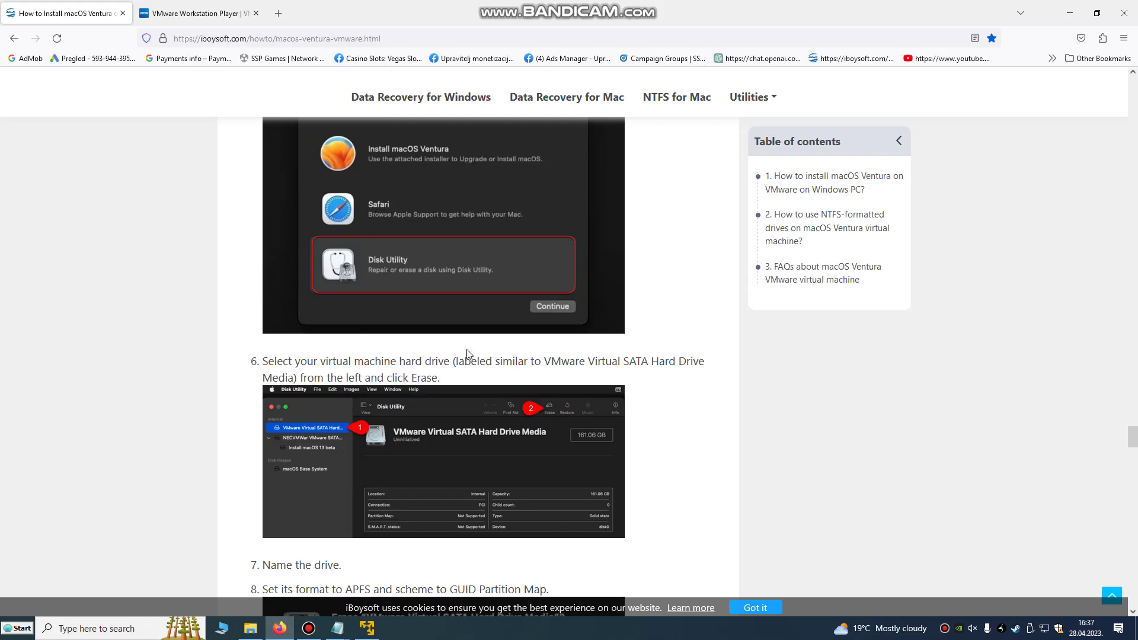
Step: Scroll the guide to Step 6 on booting and formatting the virtual disk in Disk Utility
scroll(379, 293, up, 1)
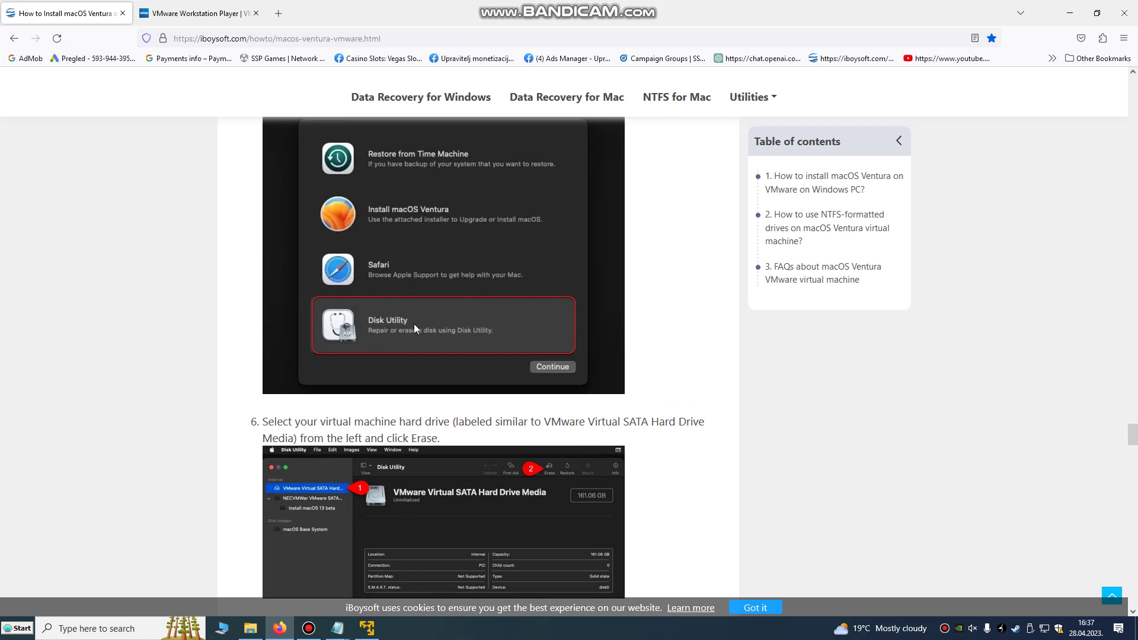
scroll(467, 419, down, 1)
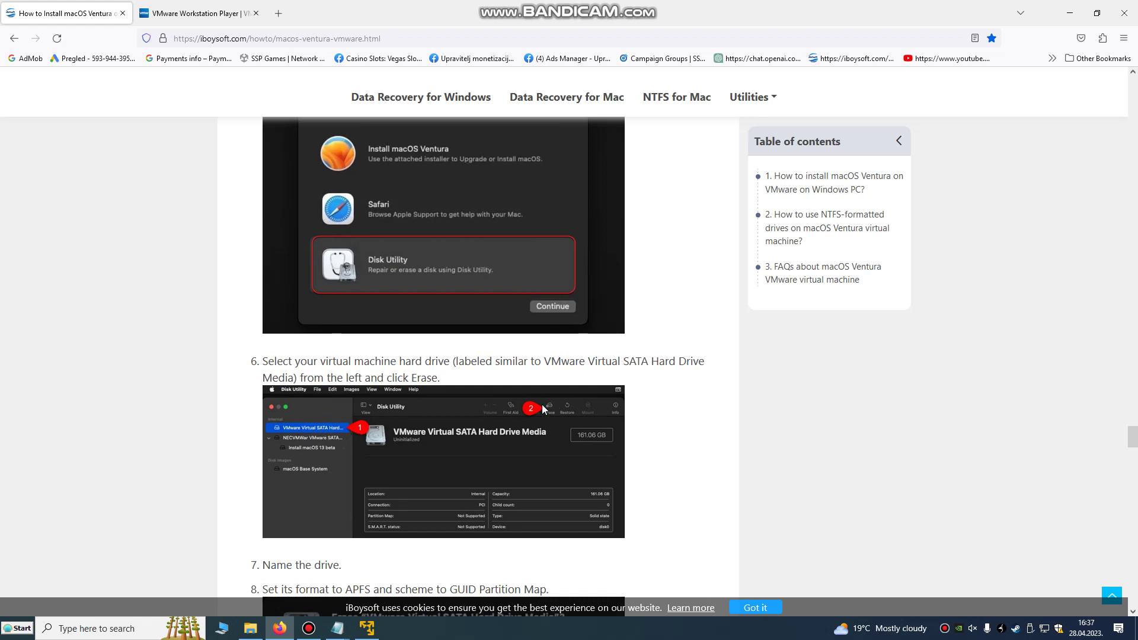
scroll(543, 418, down, 3)
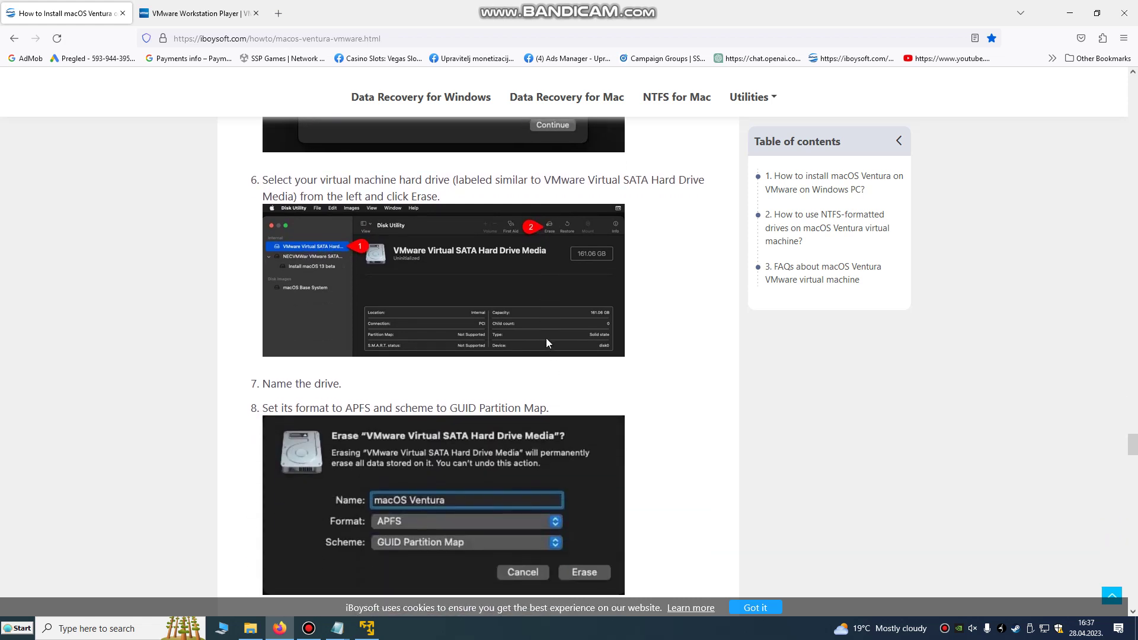
scroll(533, 243, down, 1)
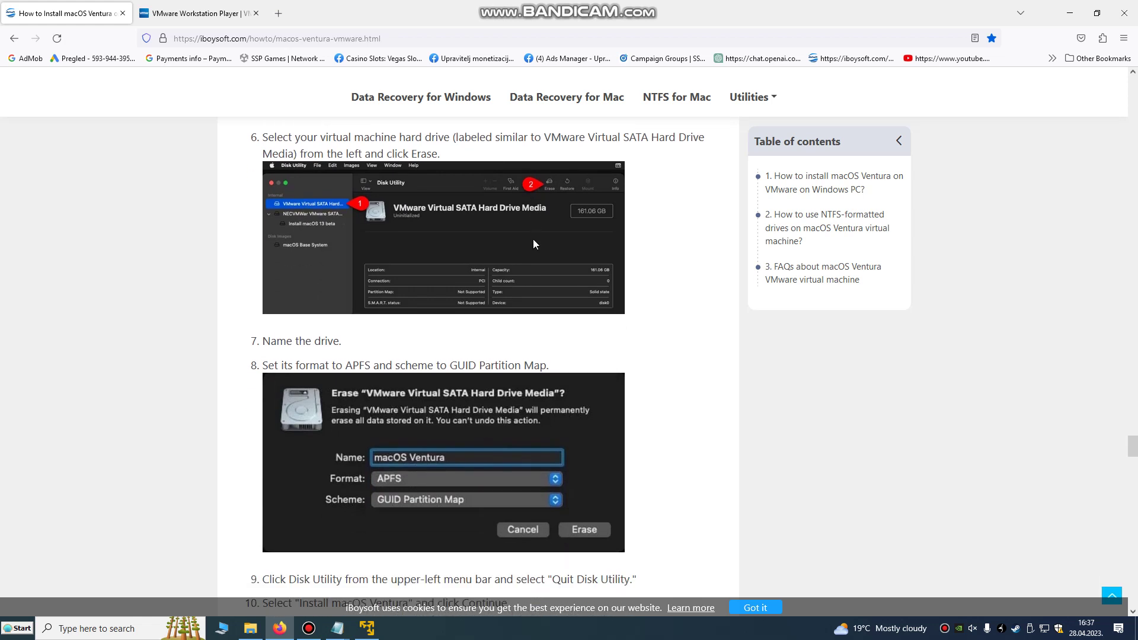
scroll(551, 238, up, 1)
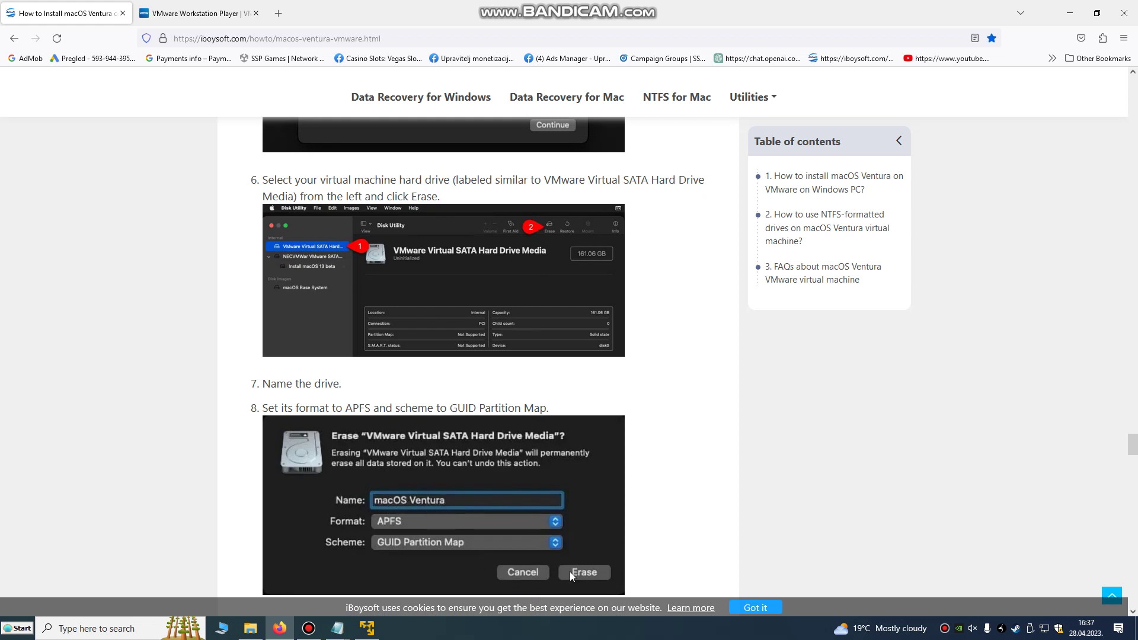
scroll(569, 563, down, 11)
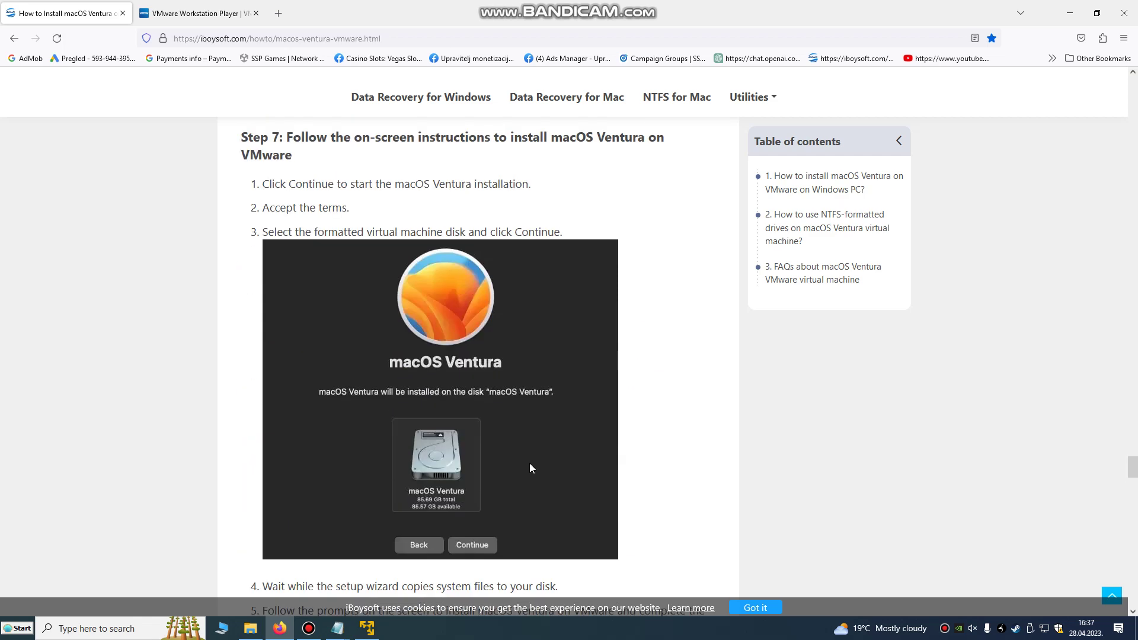
scroll(435, 417, up, 10)
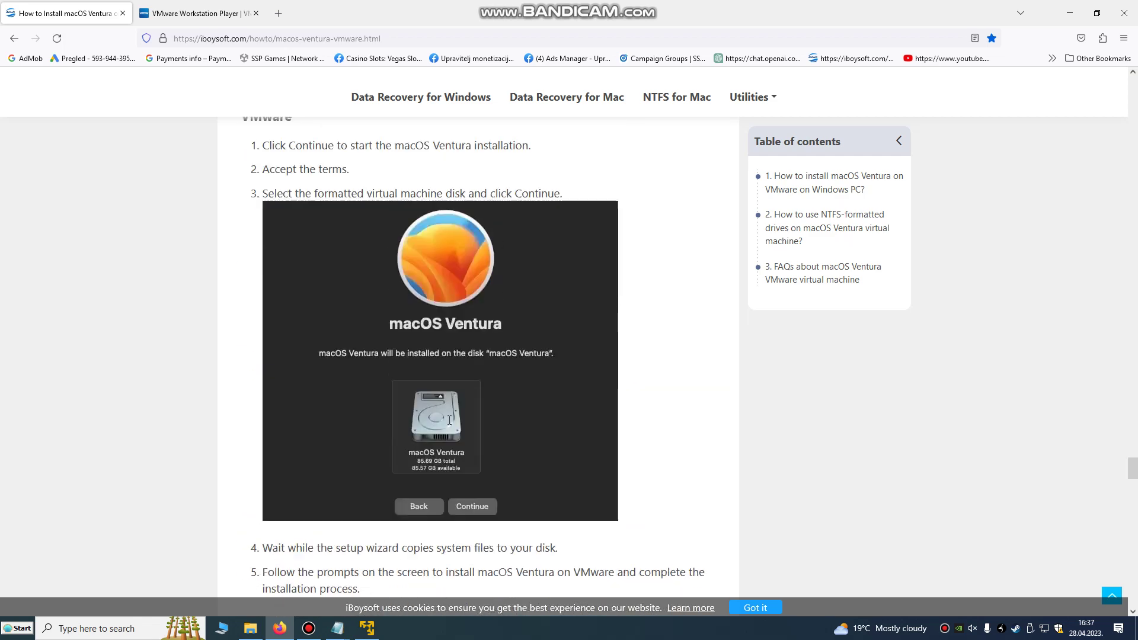
scroll(452, 402, up, 12)
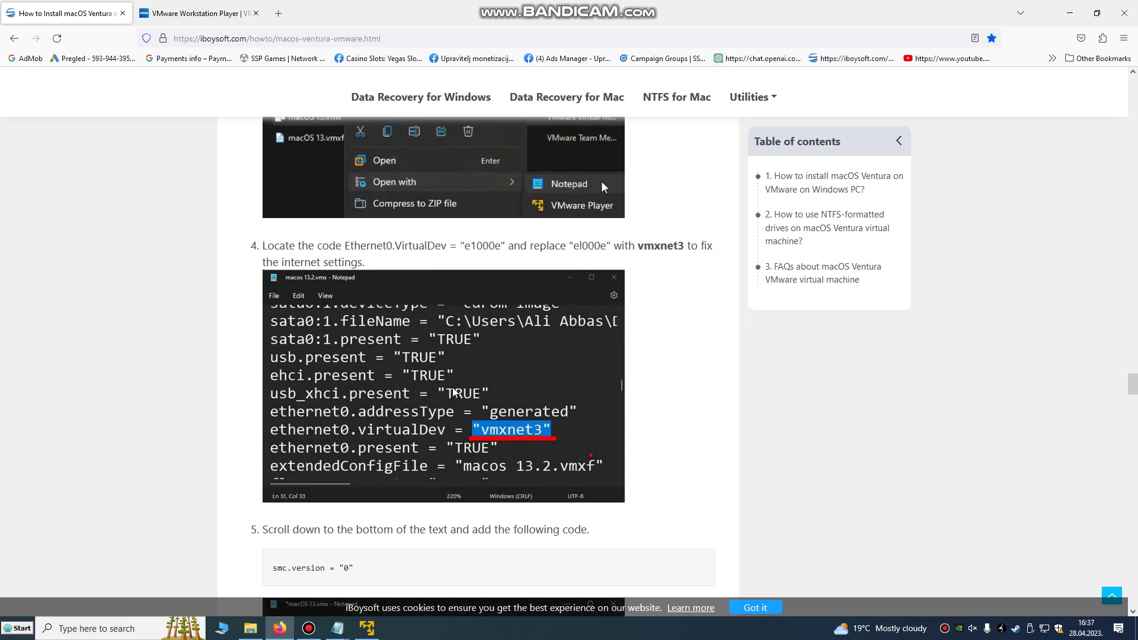
scroll(453, 386, up, 4)
scroll(453, 387, down, 11)
scroll(453, 389, down, 5)
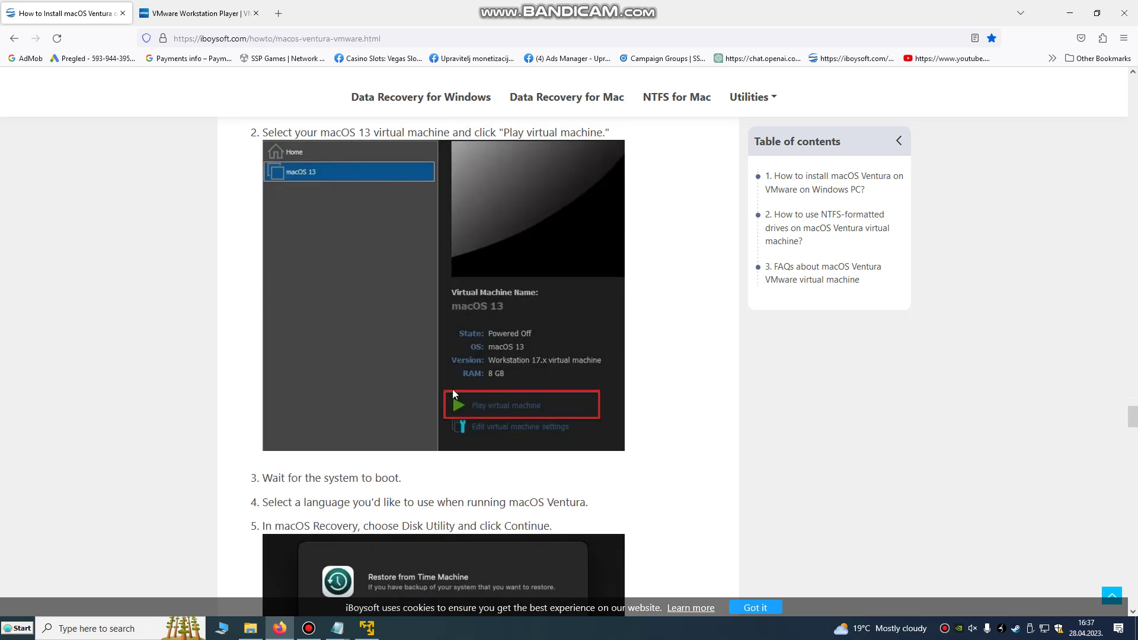
click(367, 628)
Step: Accept English, launch Disk Utility from Recovery, and select the 246.96 GB VMware Virtual SATA drive
click(274, 97)
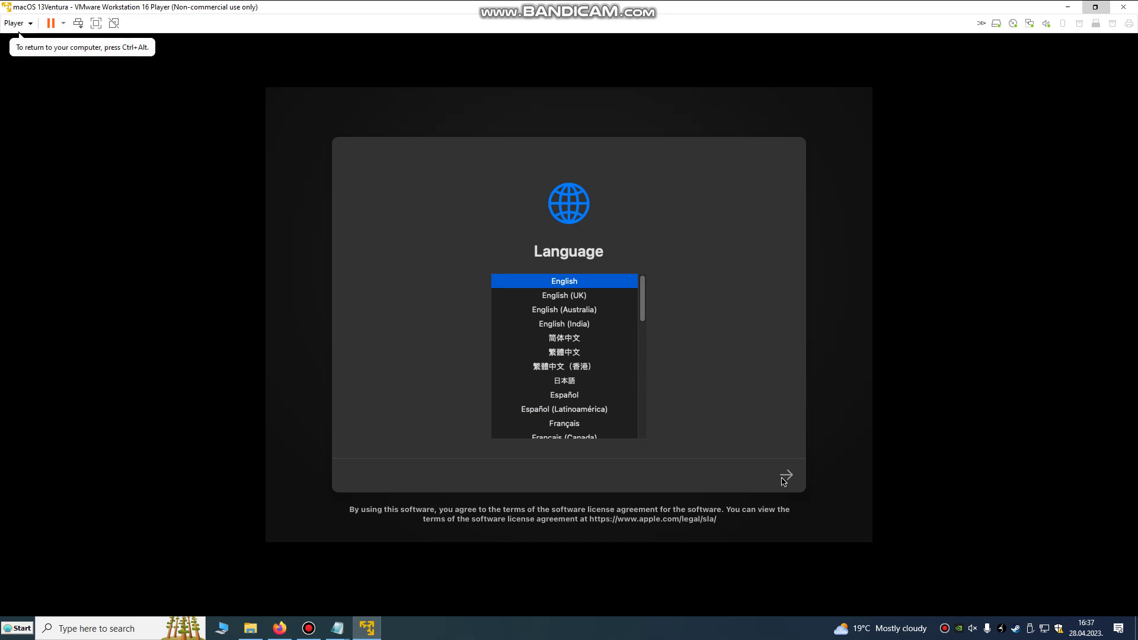
click(789, 476)
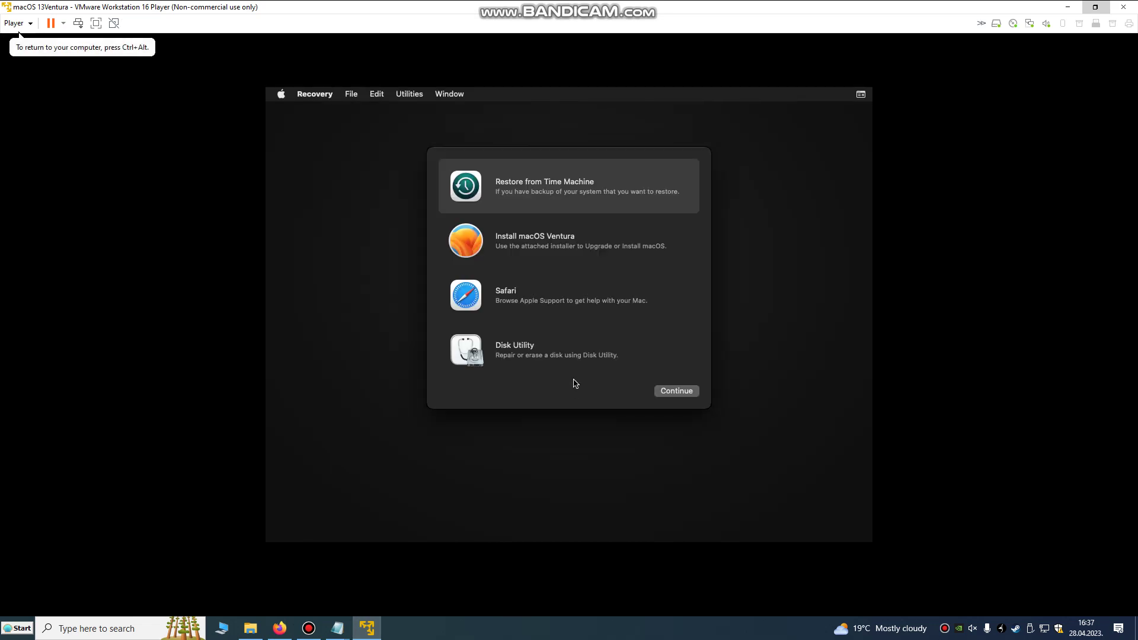
click(534, 355)
click(674, 392)
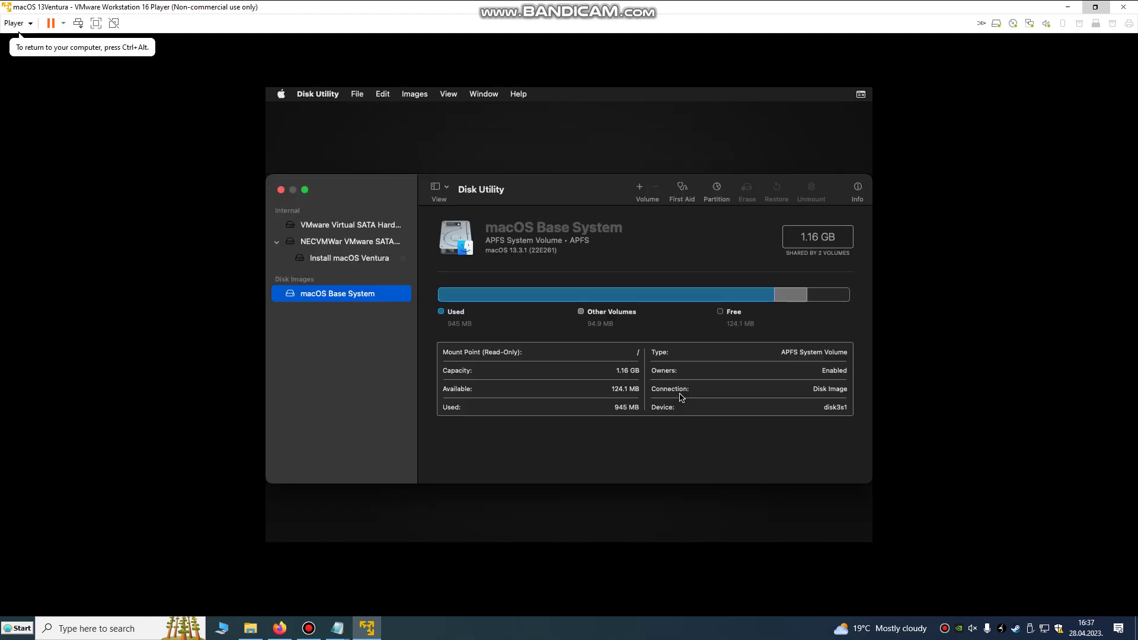
click(358, 226)
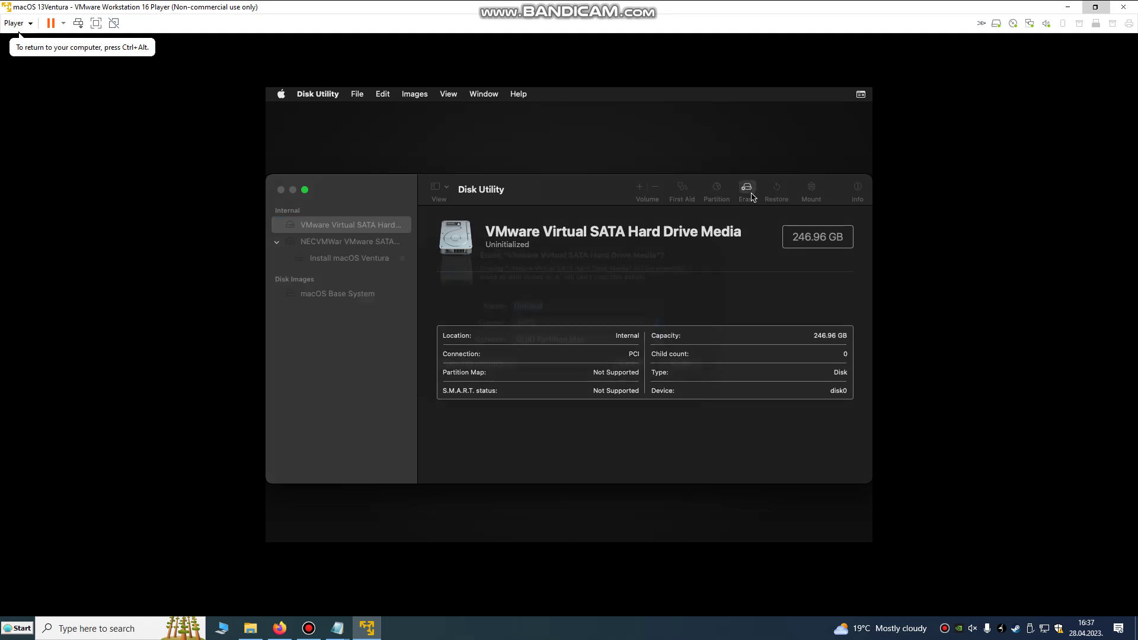
Step: Erase the virtual SATA drive as CDRIVE with APFS and GUID Partition Map, then quit Disk Utility
click(748, 190)
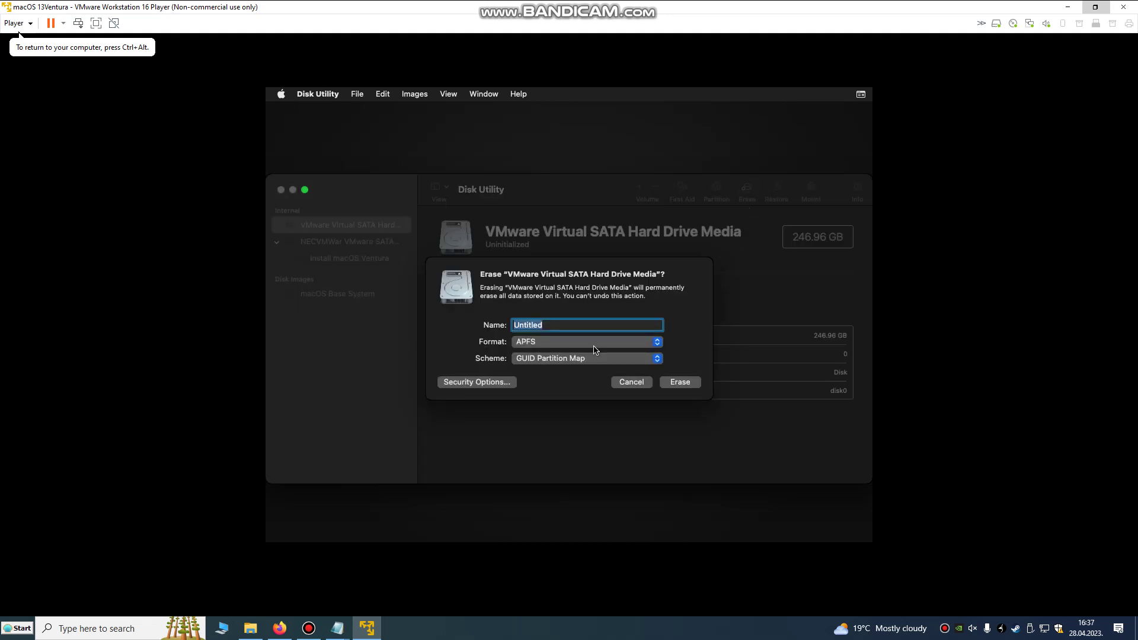
text(CDRIVE)
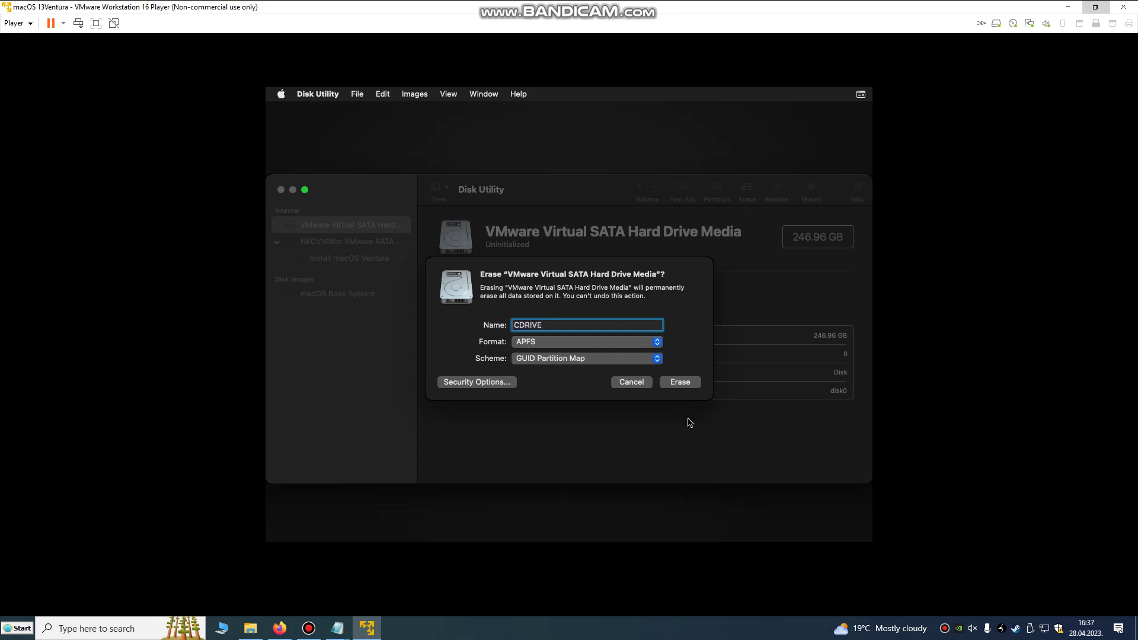
click(682, 384)
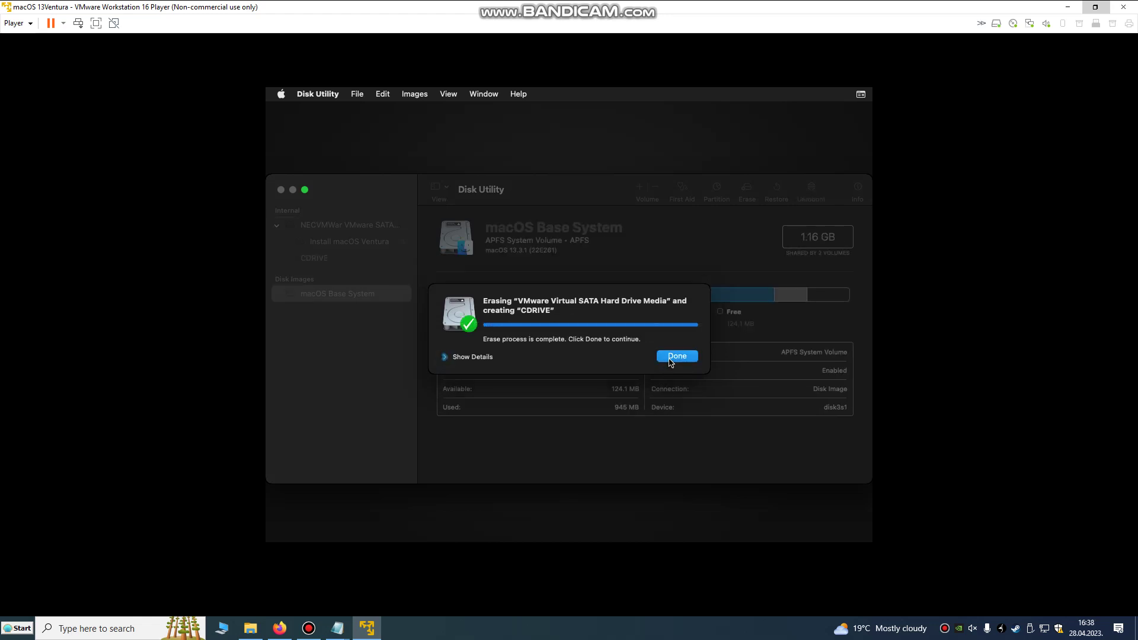
click(671, 358)
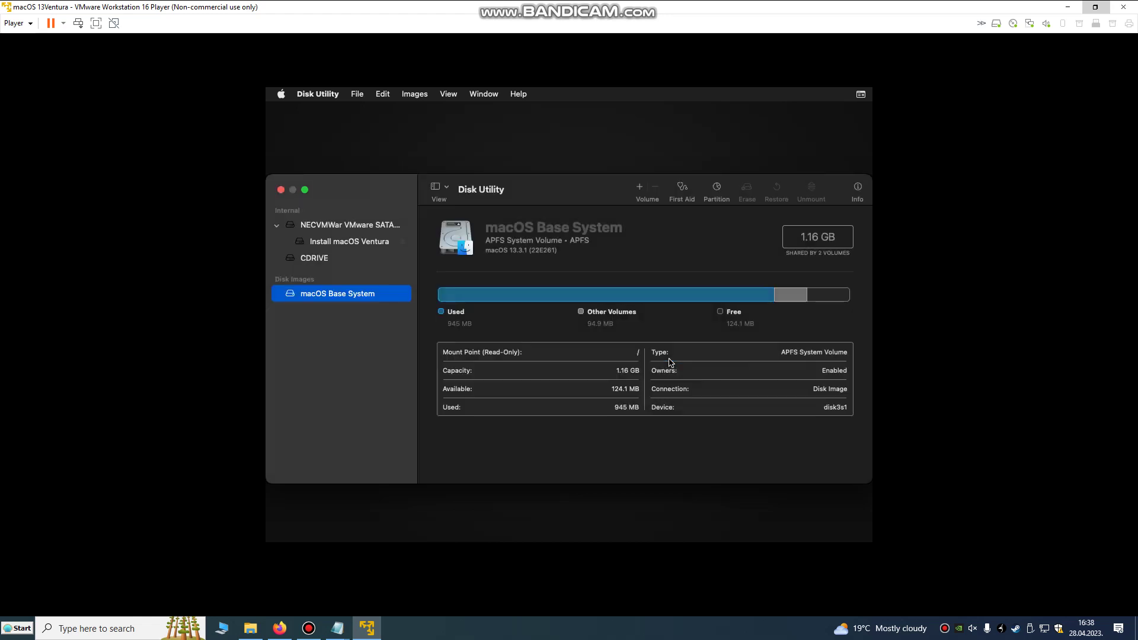
click(281, 190)
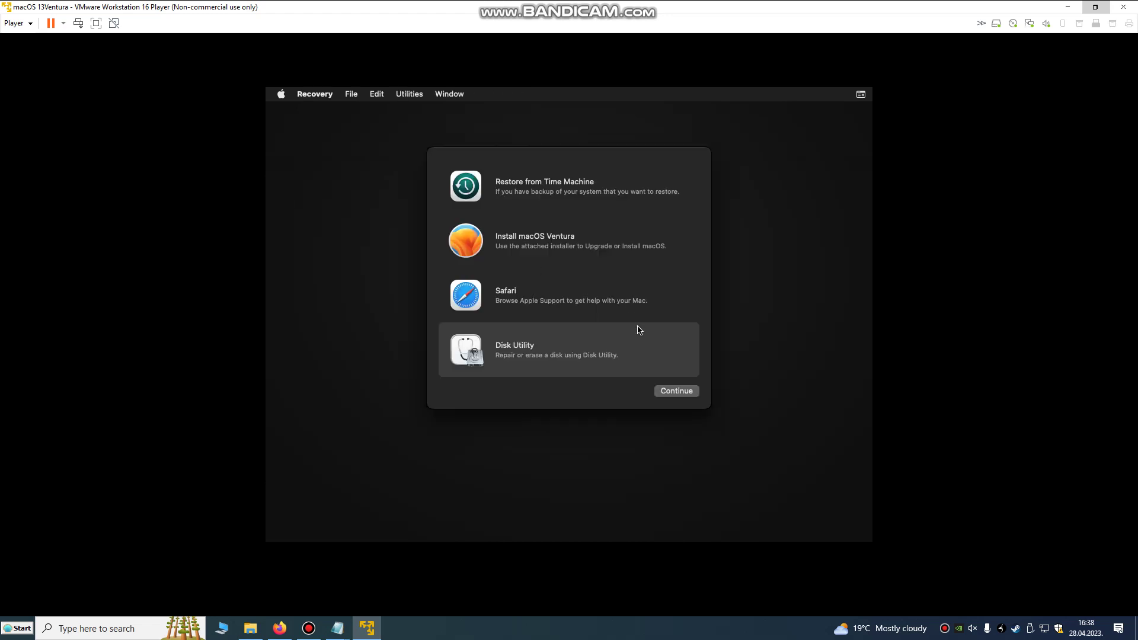
Step: Choose Install macOS Ventura in Recovery and continue past the installer's welcome screen
click(531, 243)
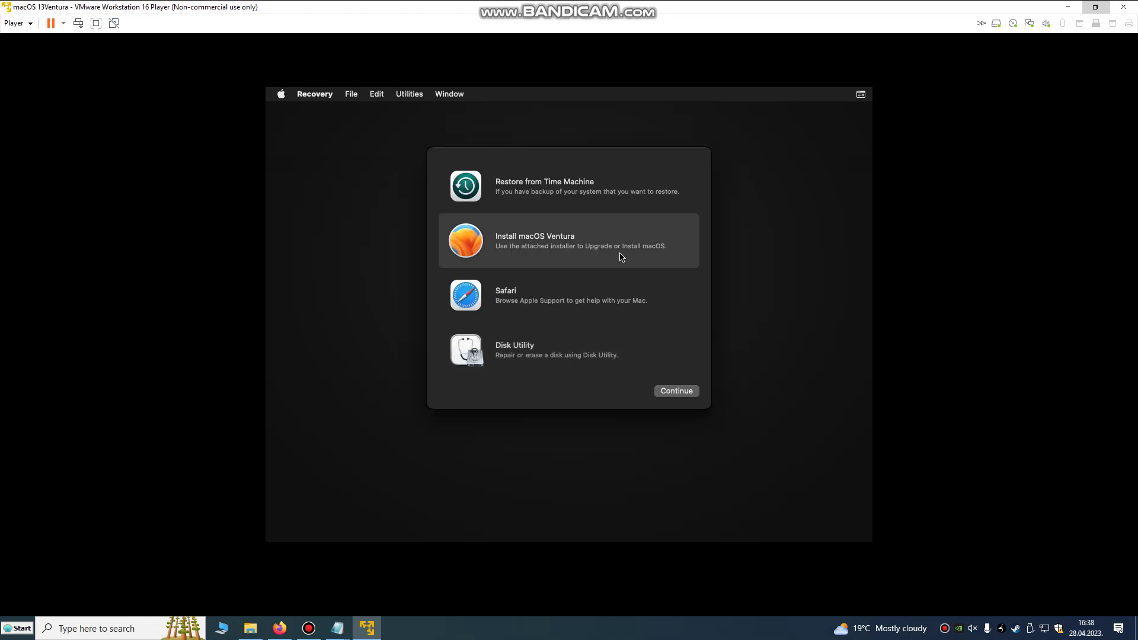
click(670, 393)
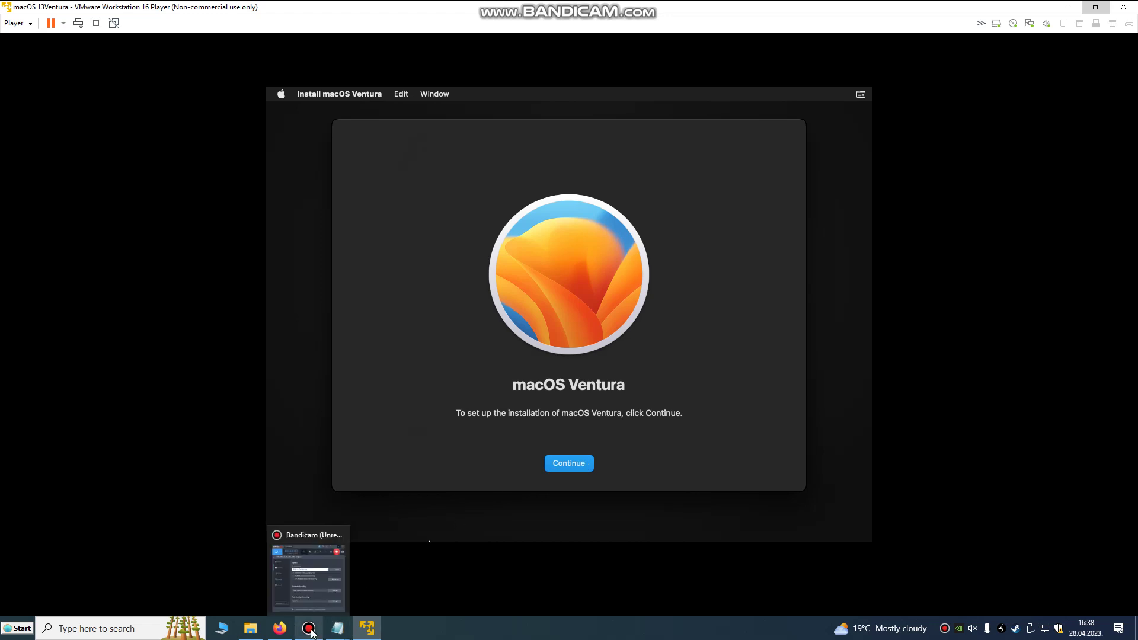
click(587, 463)
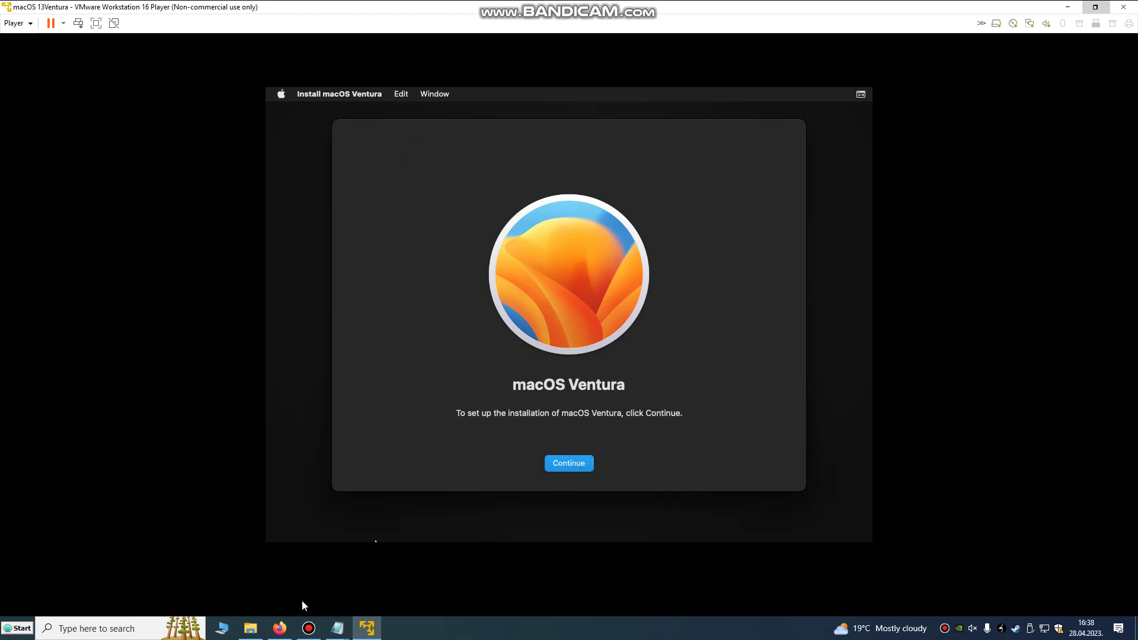
click(281, 627)
Step: Read through Step 7 of the iBoysoft guide on running the macOS installer
scroll(433, 426, down, 12)
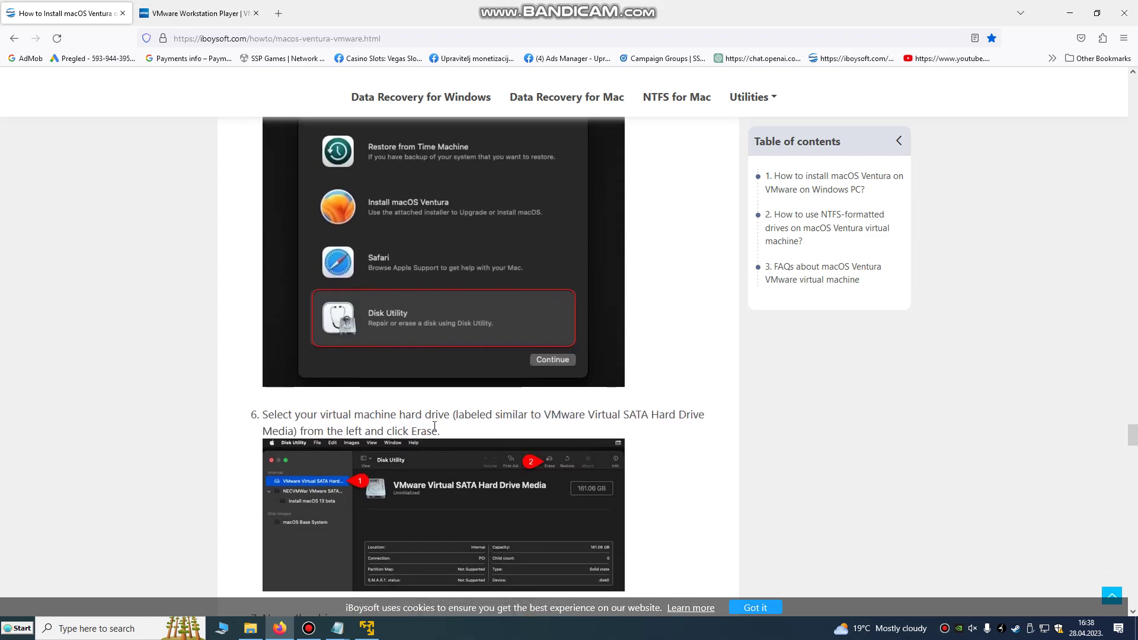
scroll(434, 375, down, 7)
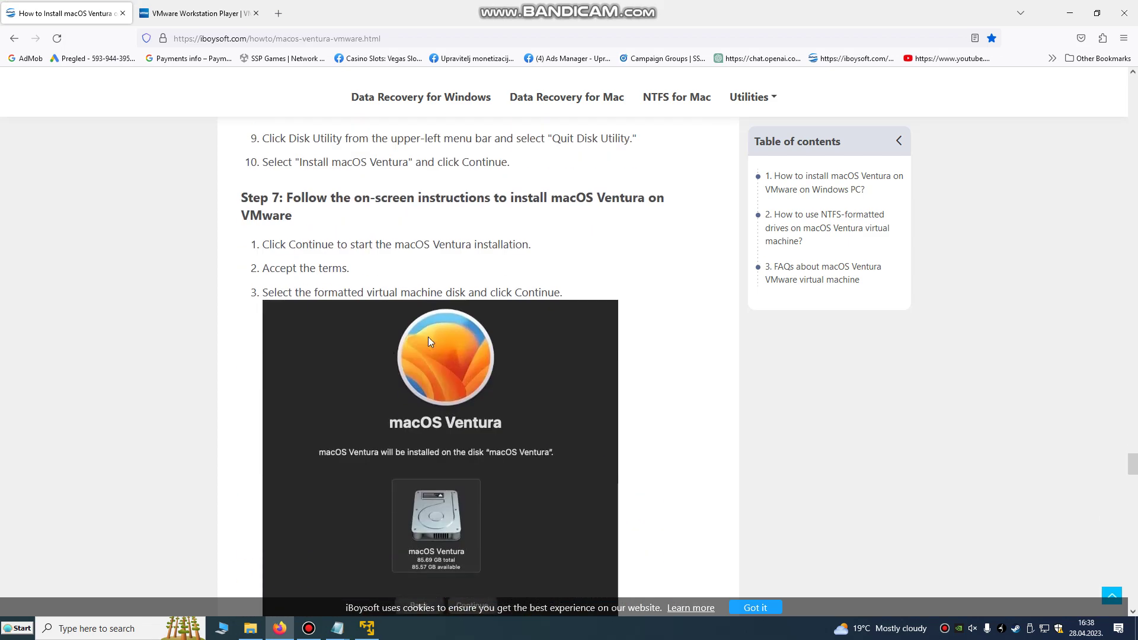
drag(365, 199, 425, 257)
scroll(428, 258, down, 3)
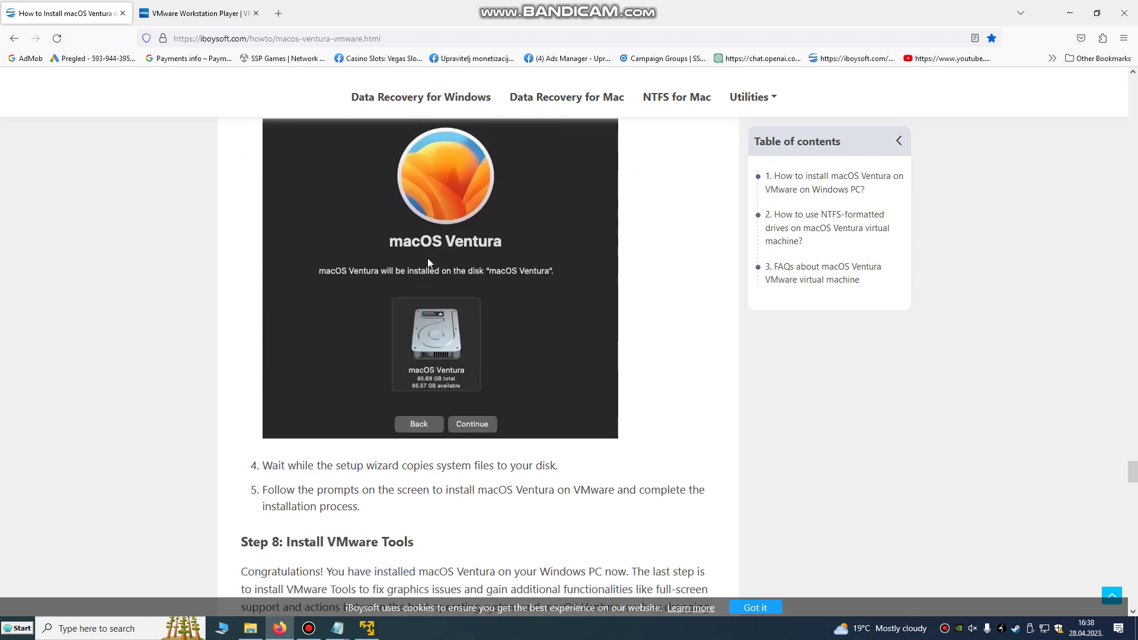
scroll(428, 261, down, 3)
drag(285, 361, 413, 361)
scroll(344, 303, down, 2)
scroll(345, 303, up, 1)
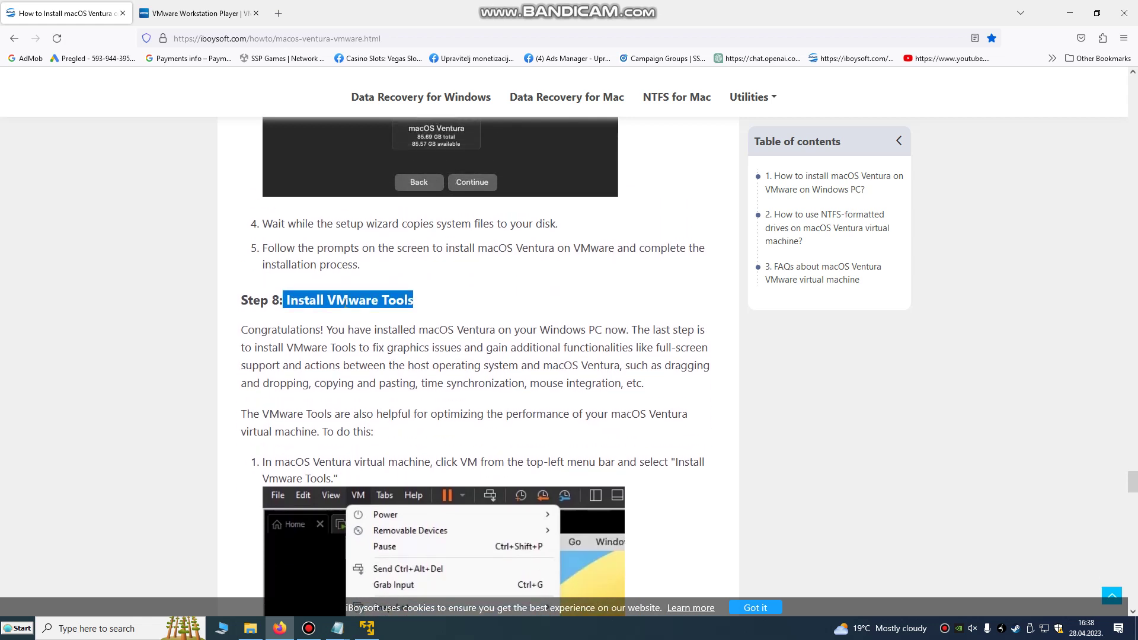
scroll(368, 350, down, 2)
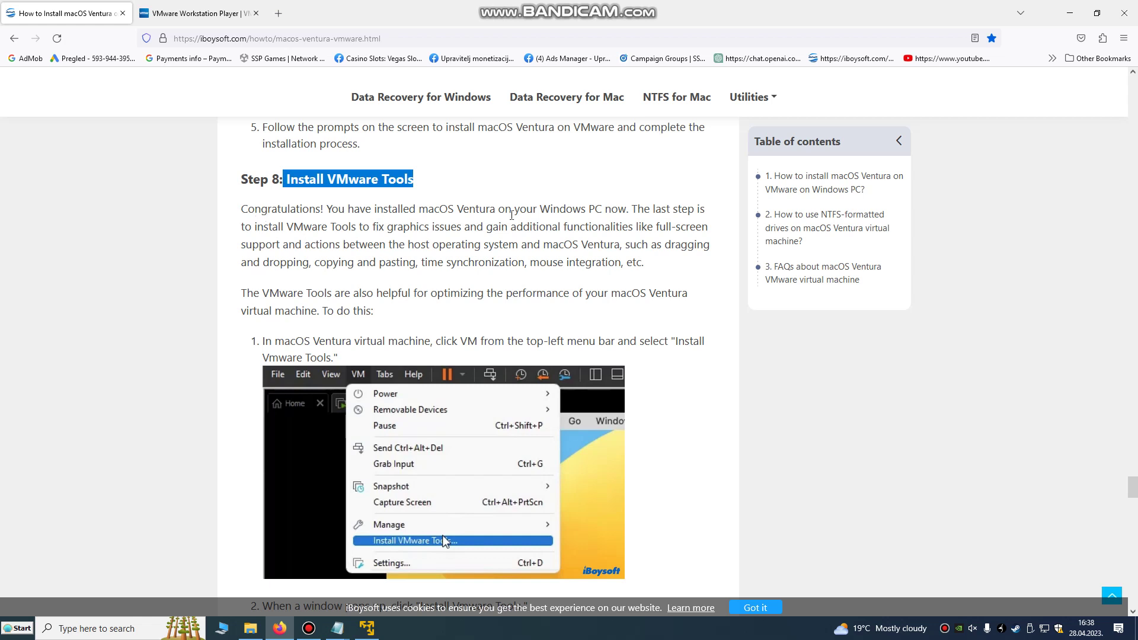
Step: Read the Step 8 VMware Tools instructions, then switch back to the VMware Player window
drag(269, 226, 566, 306)
scroll(567, 305, down, 2)
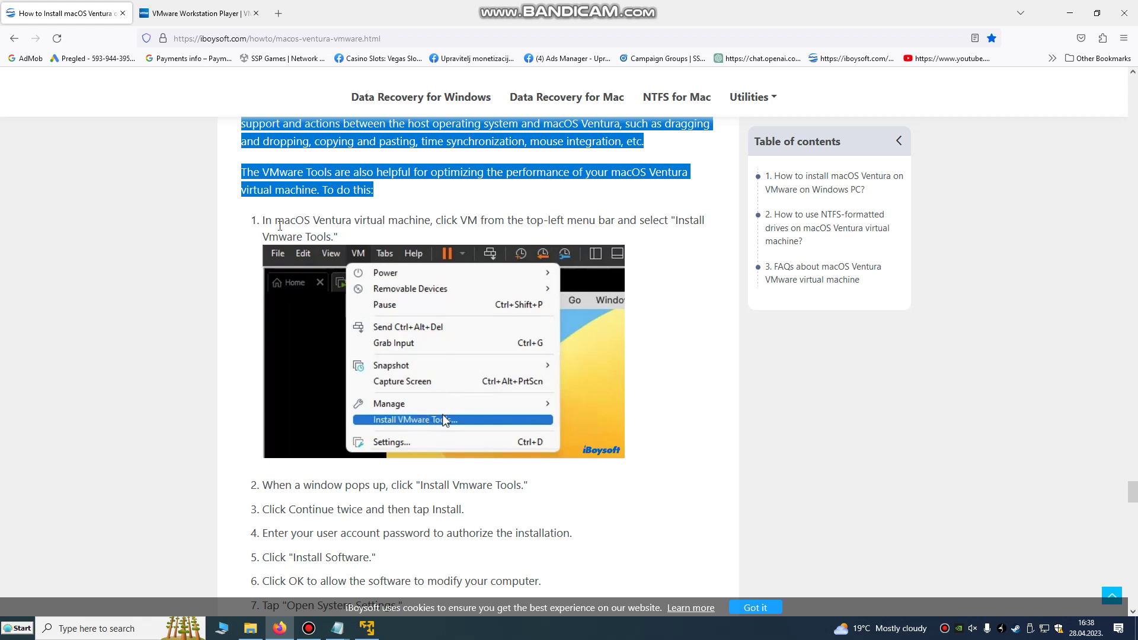
drag(267, 220, 383, 220)
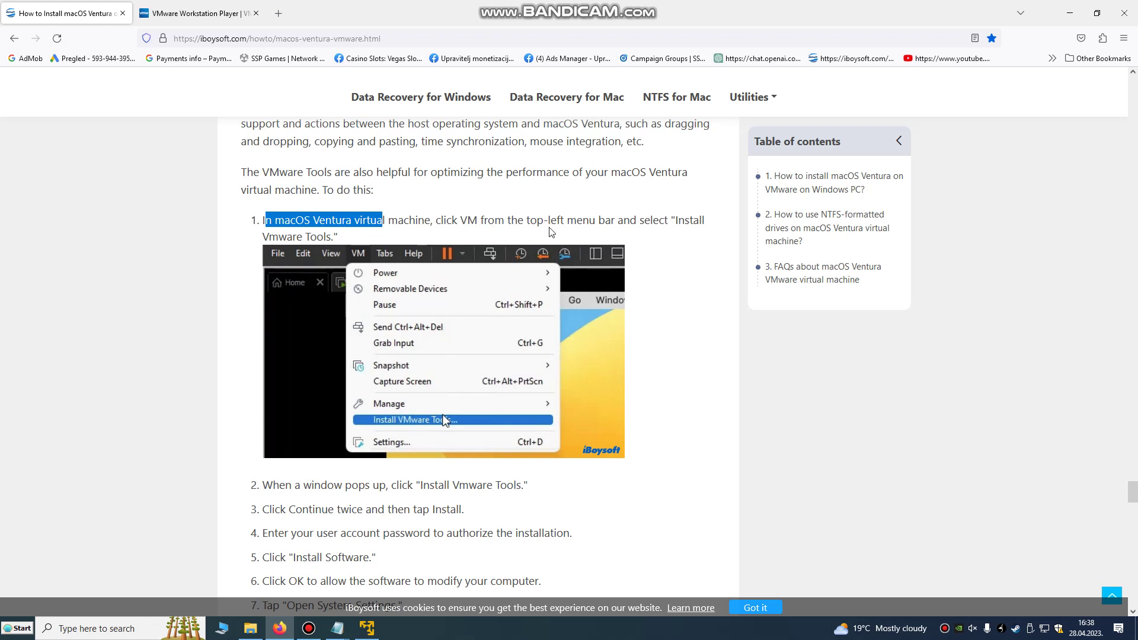
scroll(290, 355, down, 2)
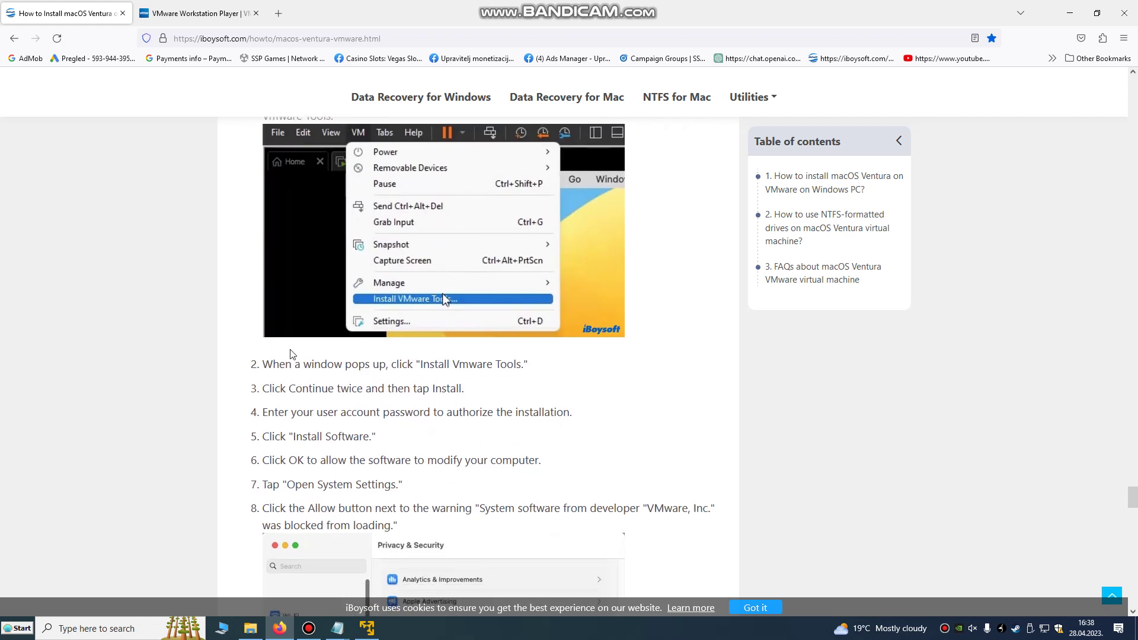
scroll(323, 371, down, 2)
scroll(323, 372, down, 8)
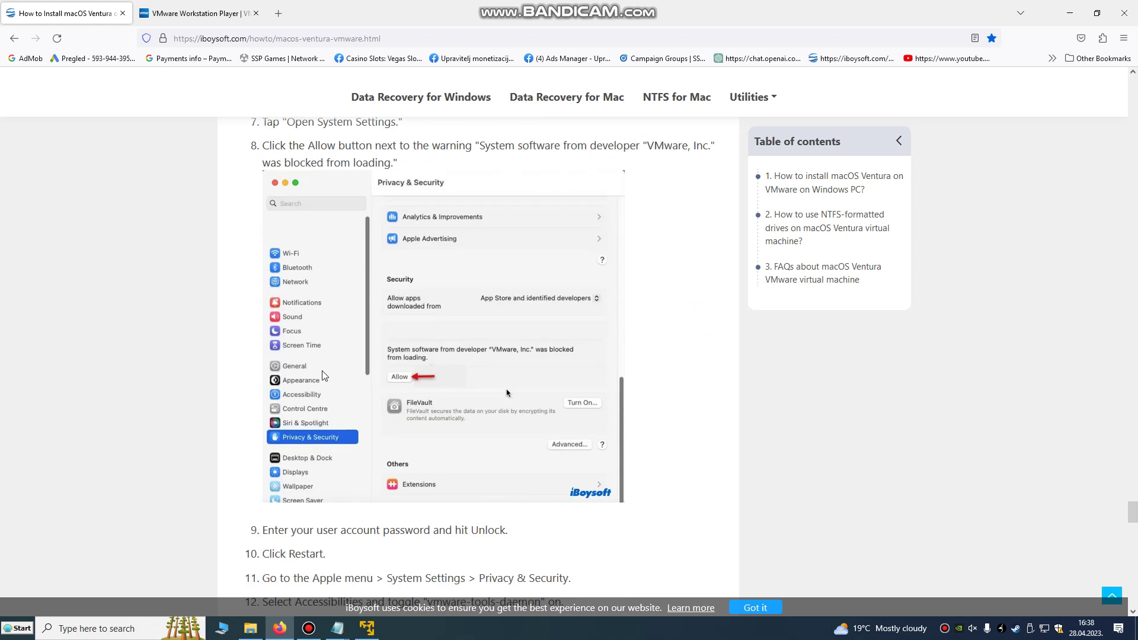
scroll(323, 373, down, 2)
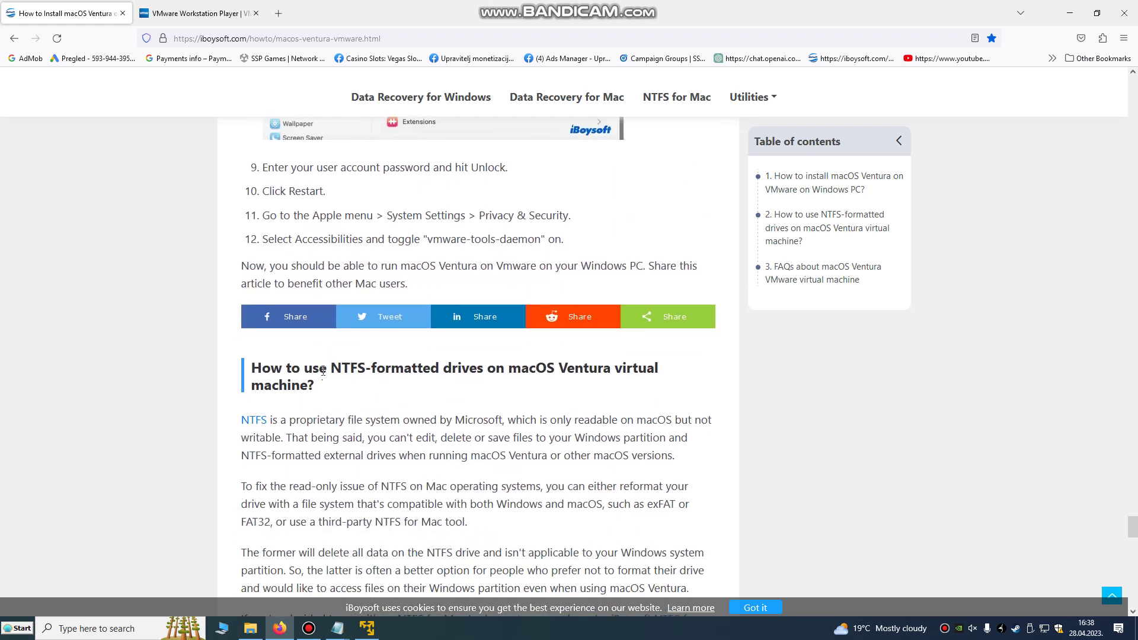
scroll(315, 252, up, 1)
drag(334, 276, 475, 280)
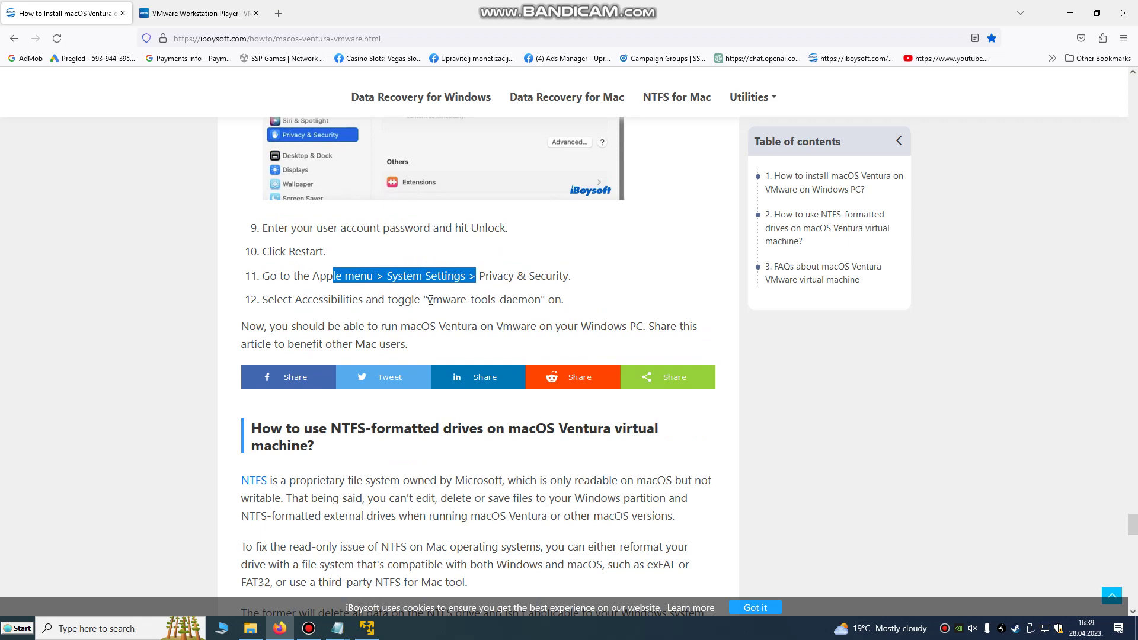
drag(430, 300, 541, 301)
scroll(540, 301, down, 1)
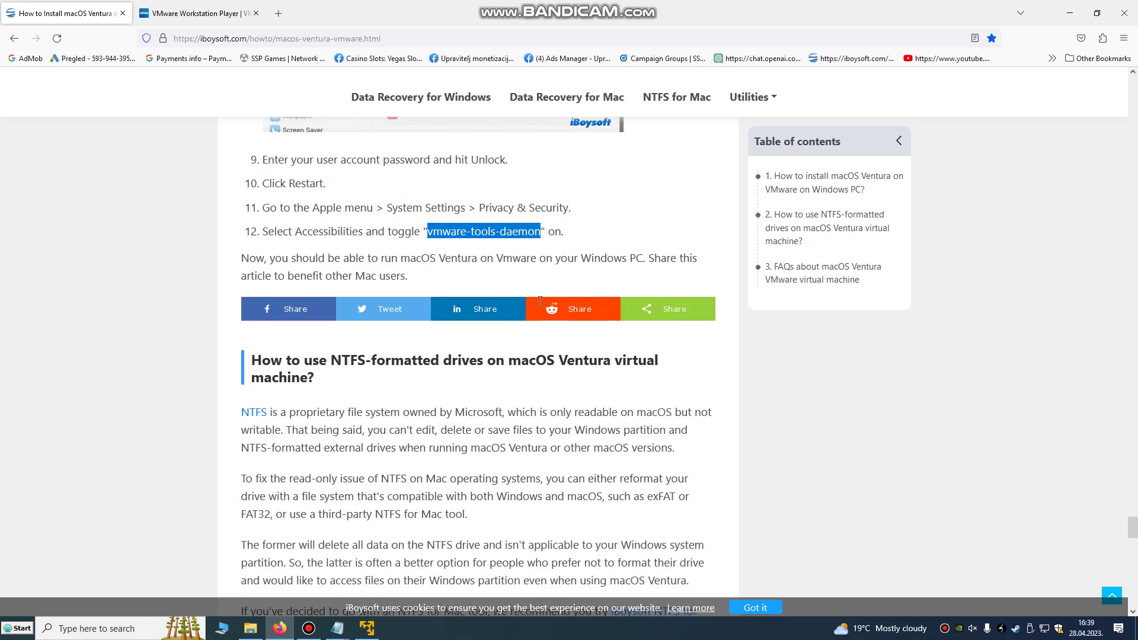
scroll(540, 301, down, 4)
scroll(500, 374, up, 8)
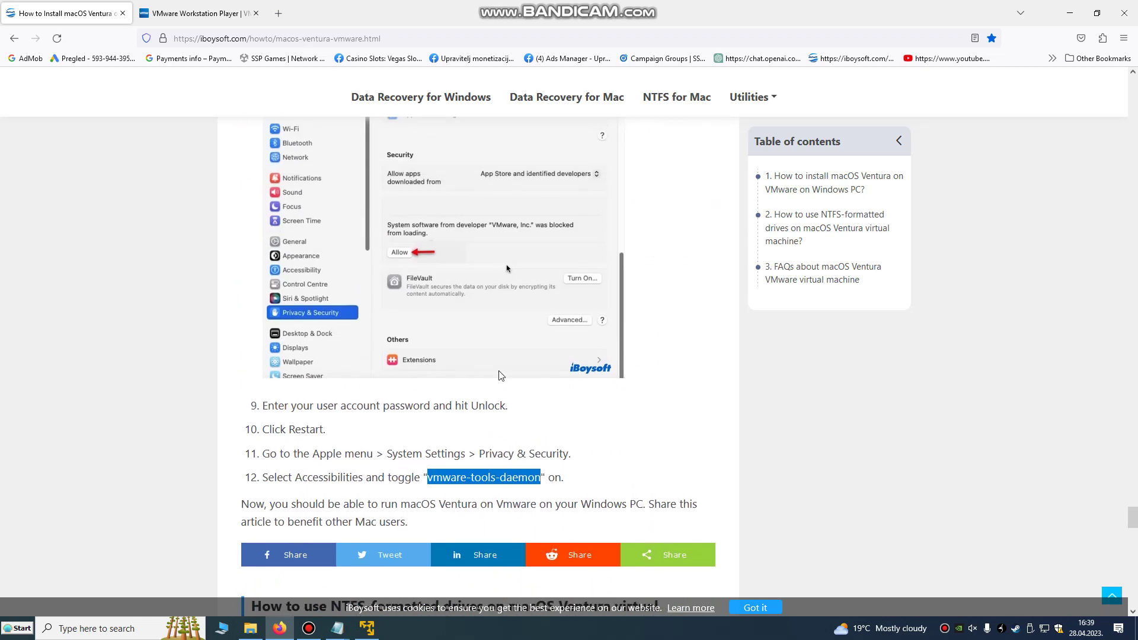
scroll(483, 348, up, 6)
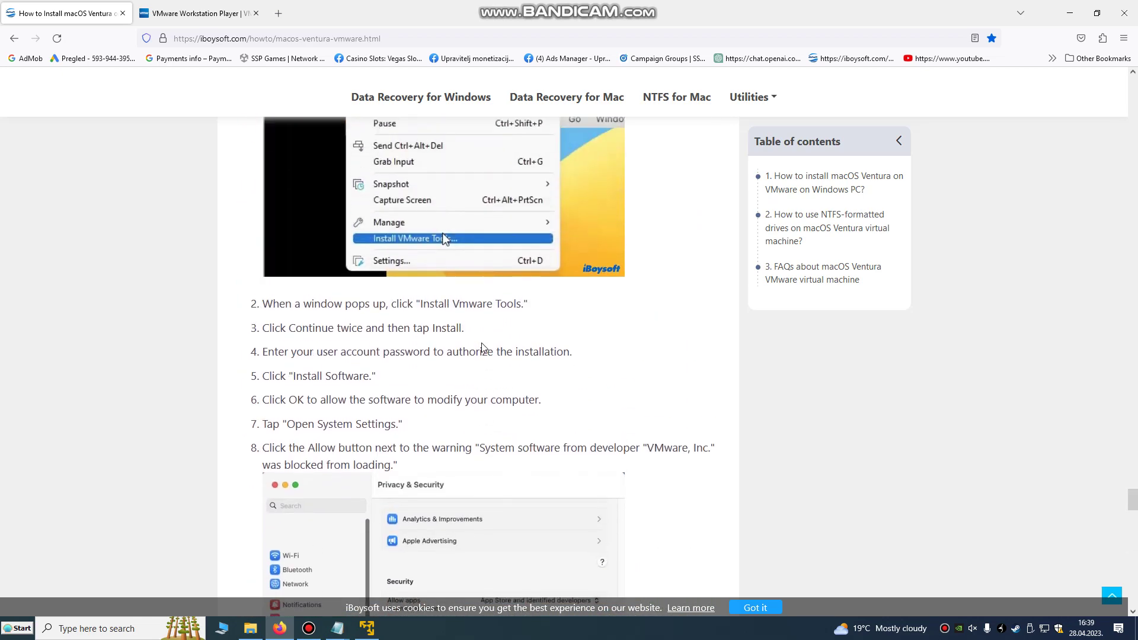
click(367, 628)
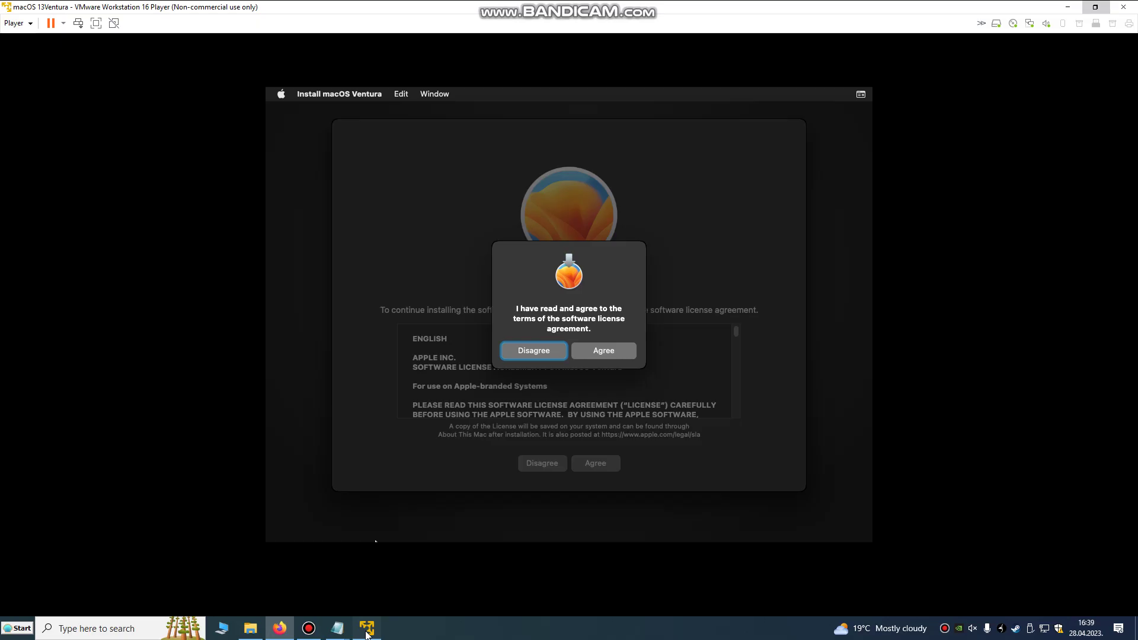
Step: Agree to the license, choose CDRIVE as the target disk, and start installing macOS Ventura
click(600, 350)
click(602, 357)
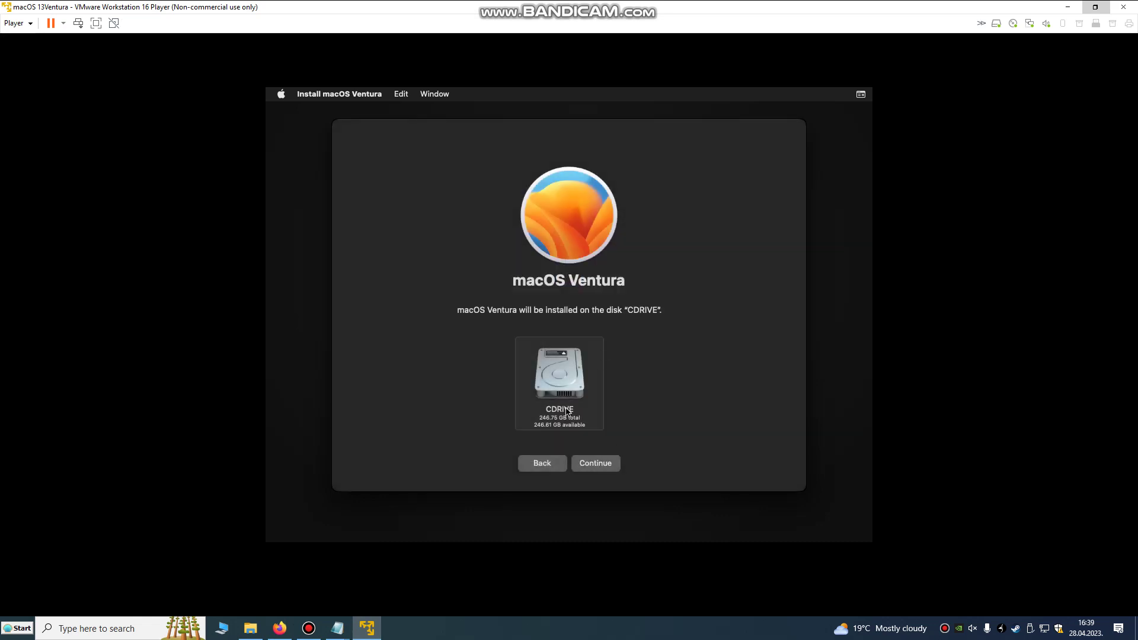
click(596, 464)
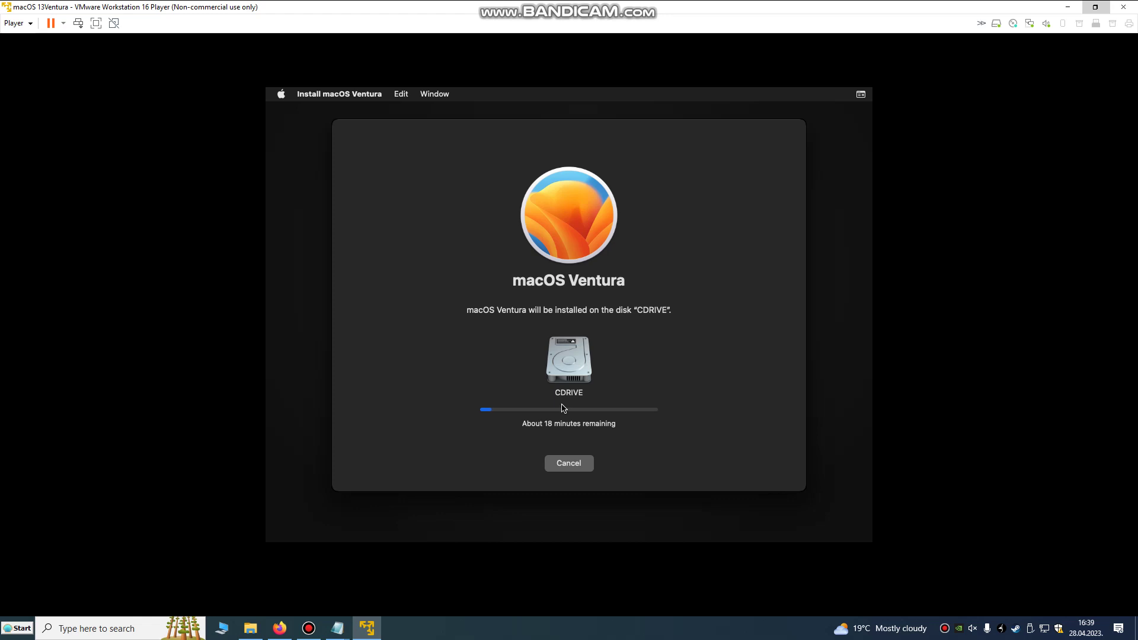
click(309, 628)
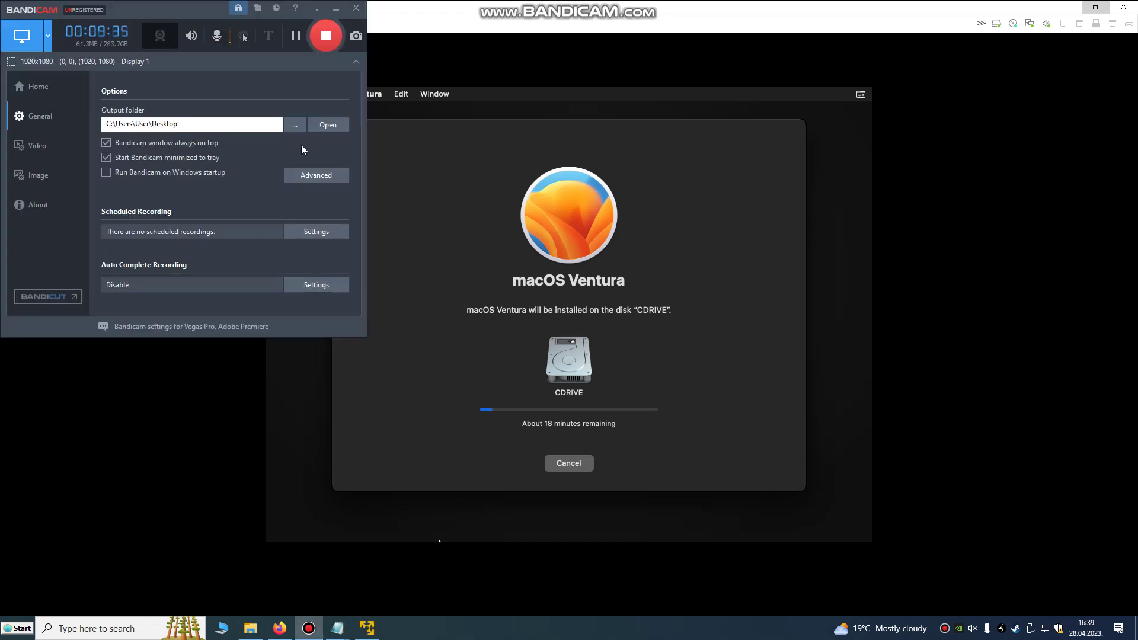